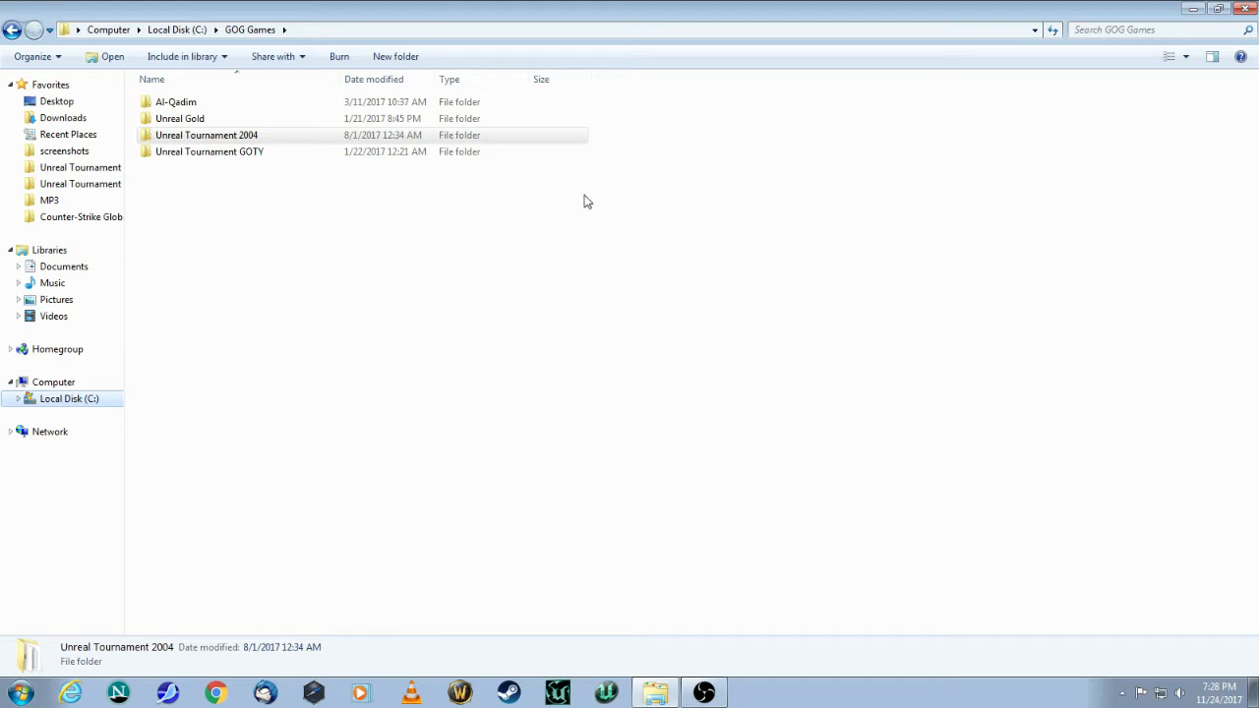
Step: Go to the Unreal Tournament 2004 System folder and launch UnrealEd.exe
{"action": "left_click", "coordinate": [195, 142]}
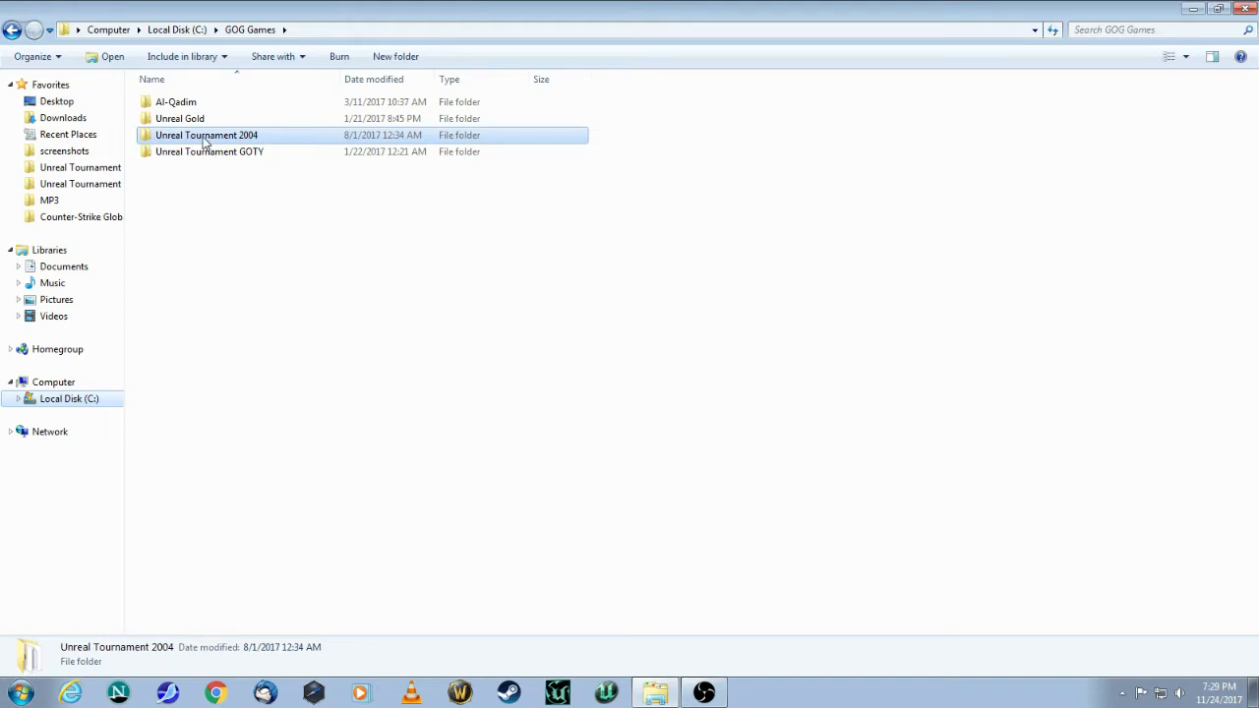
{"action": "double_click", "coordinate": [204, 142]}
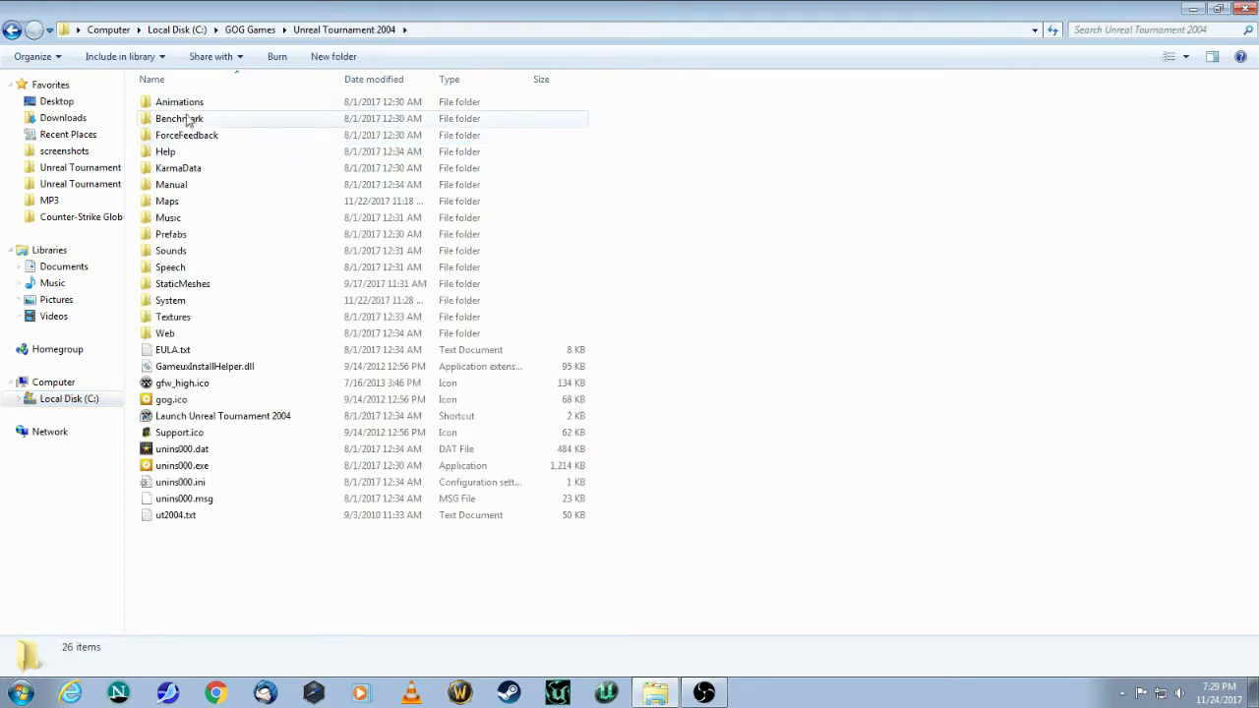
{"action": "double_click", "coordinate": [173, 302]}
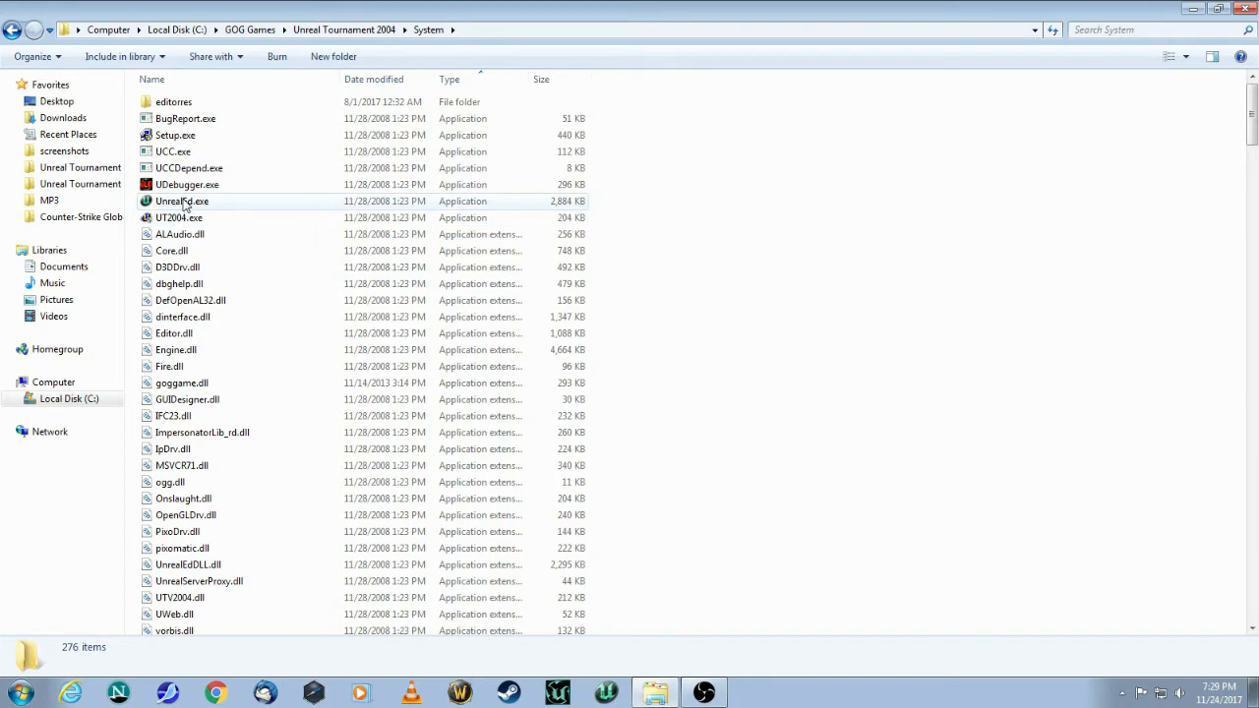
{"action": "double_click", "coordinate": [184, 202]}
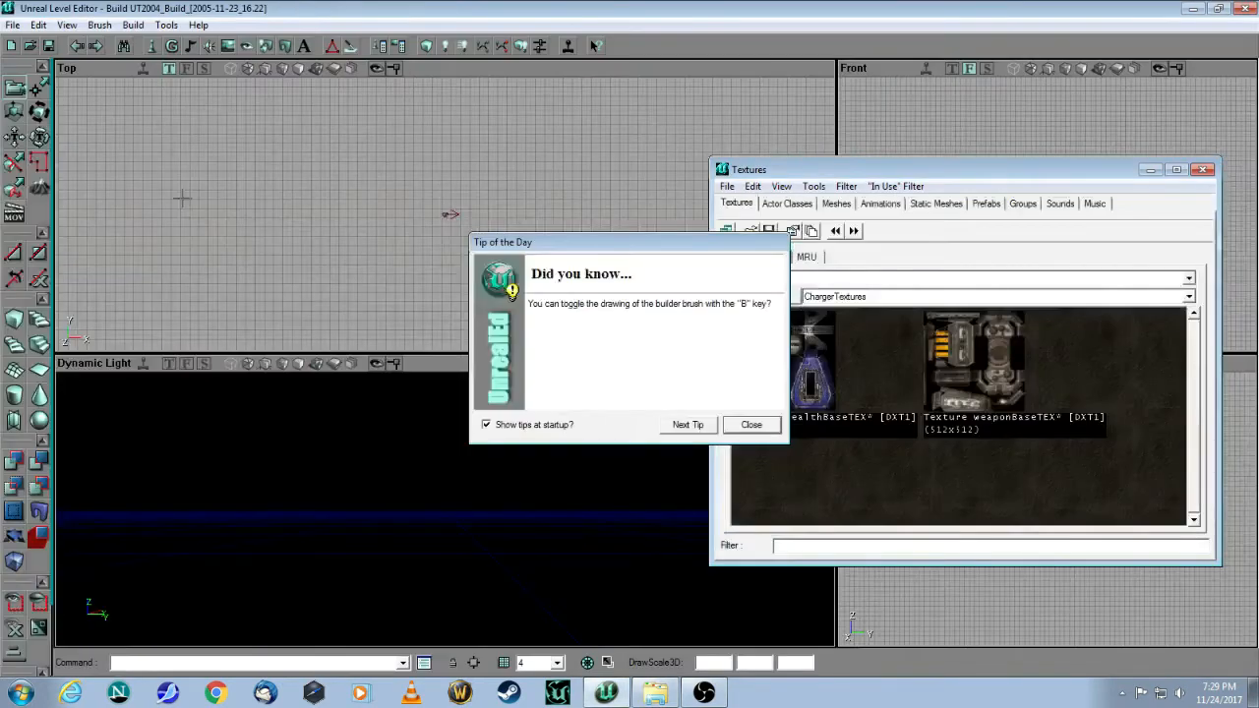
Step: Page through four startup tips, keep 'Show tips at startup?' enabled, close them, and recentre the texture browser
{"action": "mouse_move", "coordinate": [590, 245]}
{"action": "left_mouse_down"}
{"action": "mouse_move", "coordinate": [522, 292]}
{"action": "mouse_move", "coordinate": [565, 244]}
{"action": "left_mouse_up"}
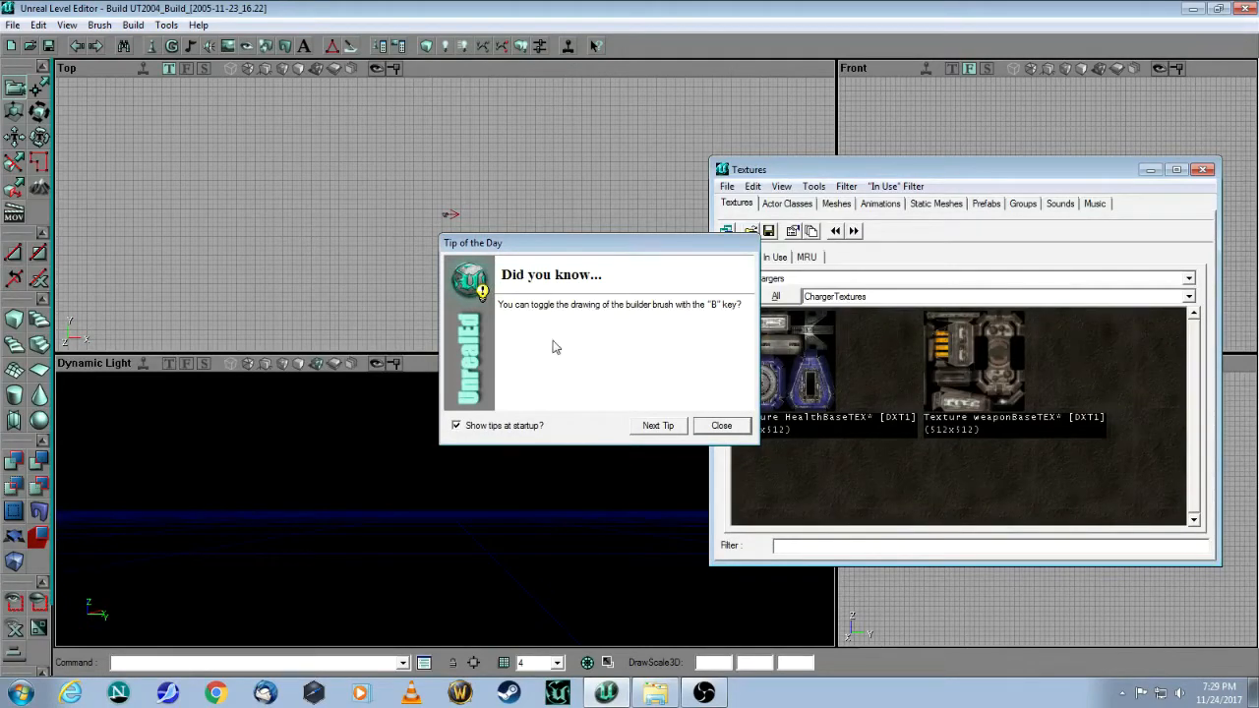
{"action": "left_click", "coordinate": [651, 429]}
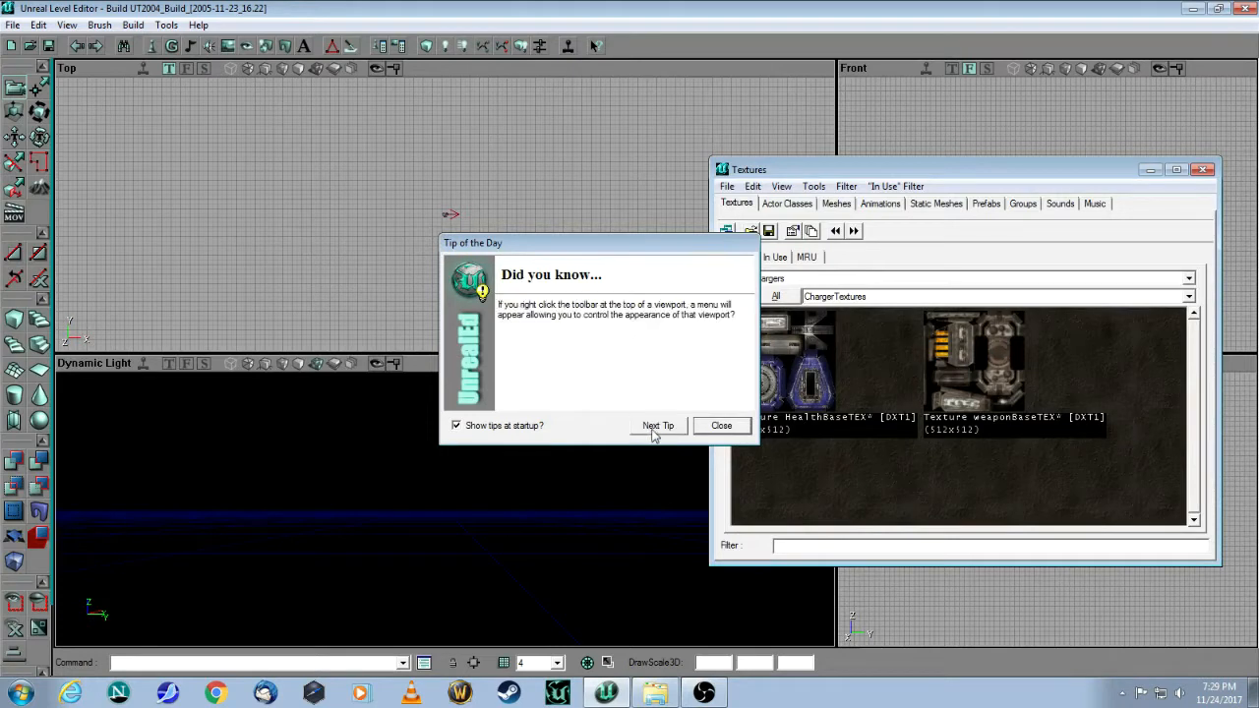
{"action": "left_click", "coordinate": [653, 431]}
{"action": "left_click", "coordinate": [651, 429]}
{"action": "left_click", "coordinate": [652, 429]}
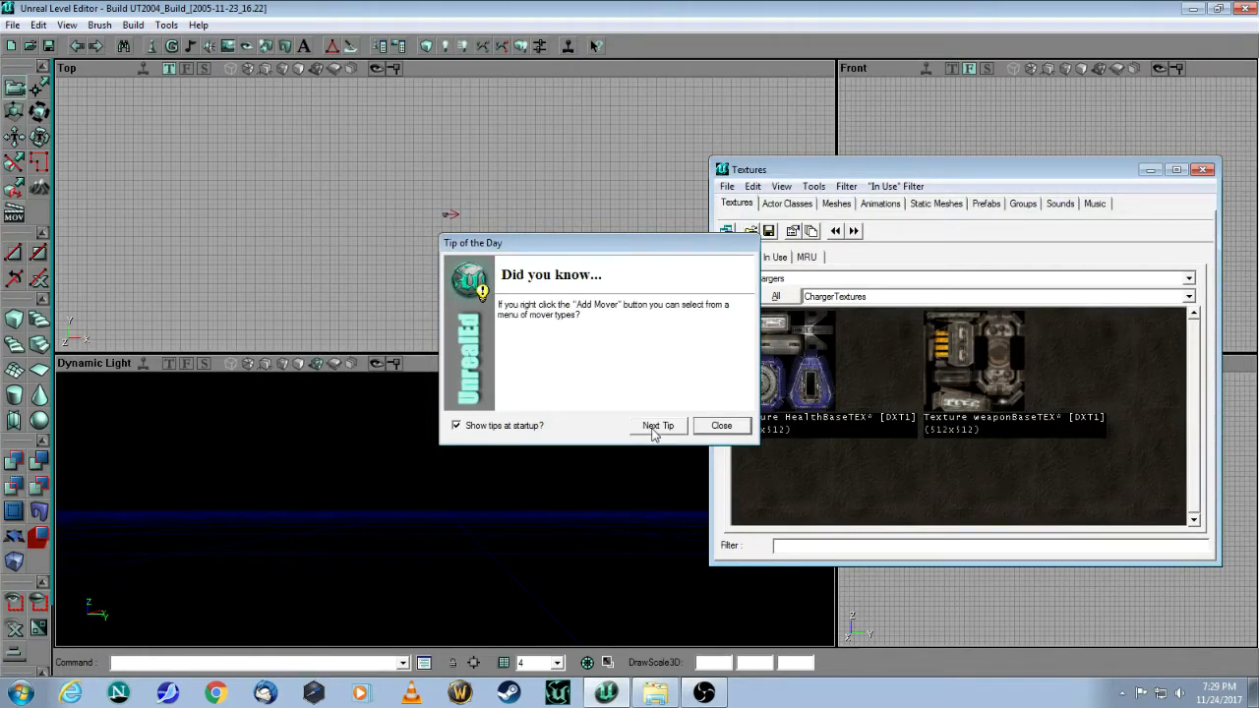
{"action": "left_click", "coordinate": [456, 427]}
{"action": "left_click", "coordinate": [455, 428]}
{"action": "left_click", "coordinate": [709, 425]}
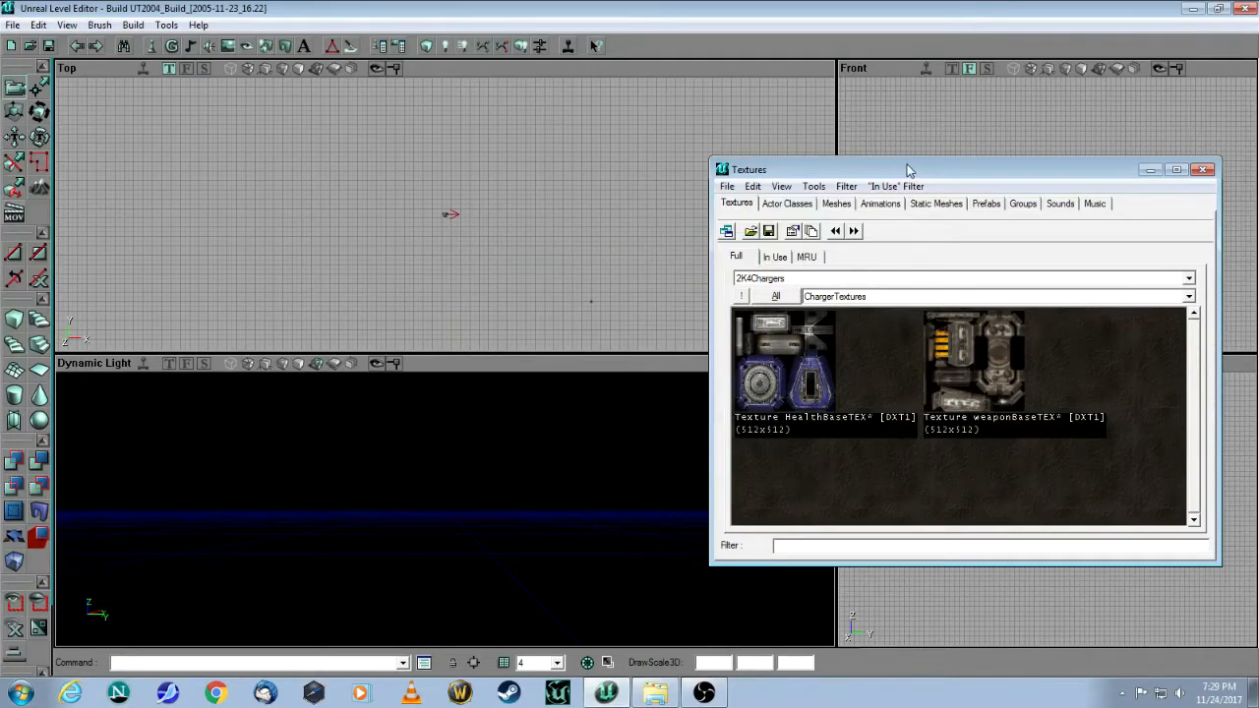
{"action": "left_click_drag", "start_coordinate": [920, 177], "coordinate": [770, 199]}
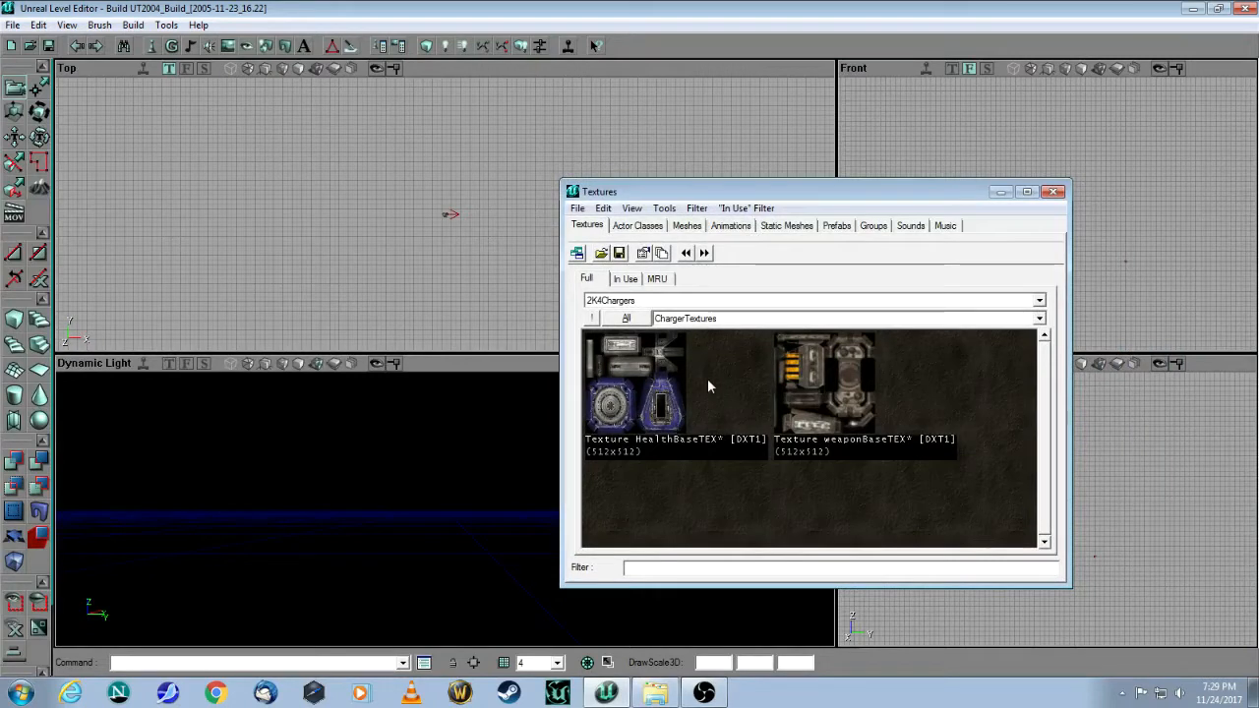
Step: Tour the Actor Classes, Static Meshes, Music and Sounds browsers, then return to Textures
{"action": "left_click", "coordinate": [637, 226]}
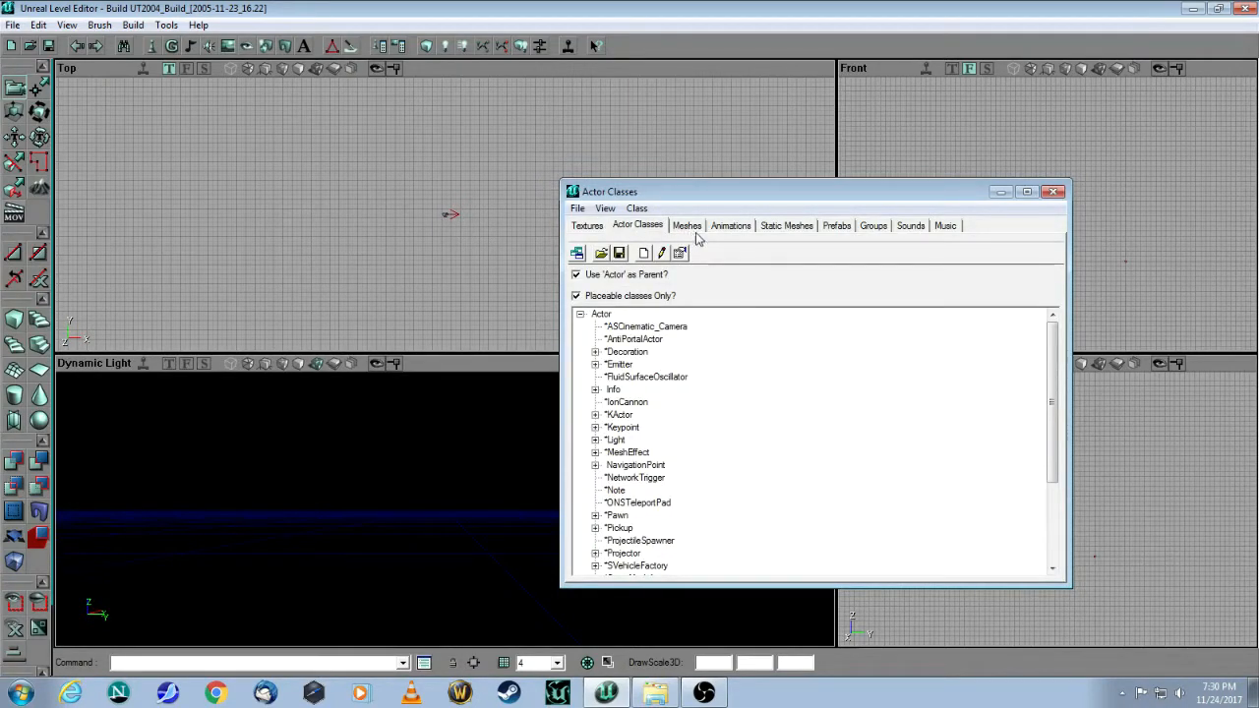
{"action": "left_click", "coordinate": [792, 228]}
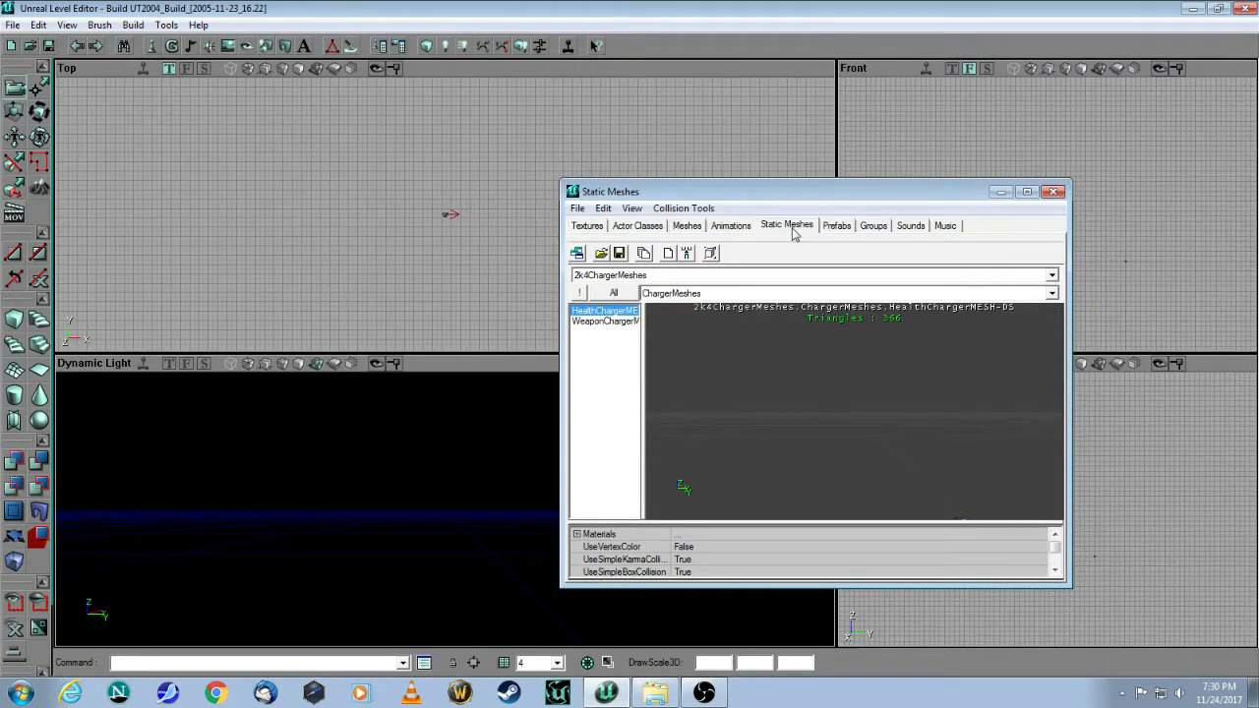
{"action": "left_click", "coordinate": [943, 228]}
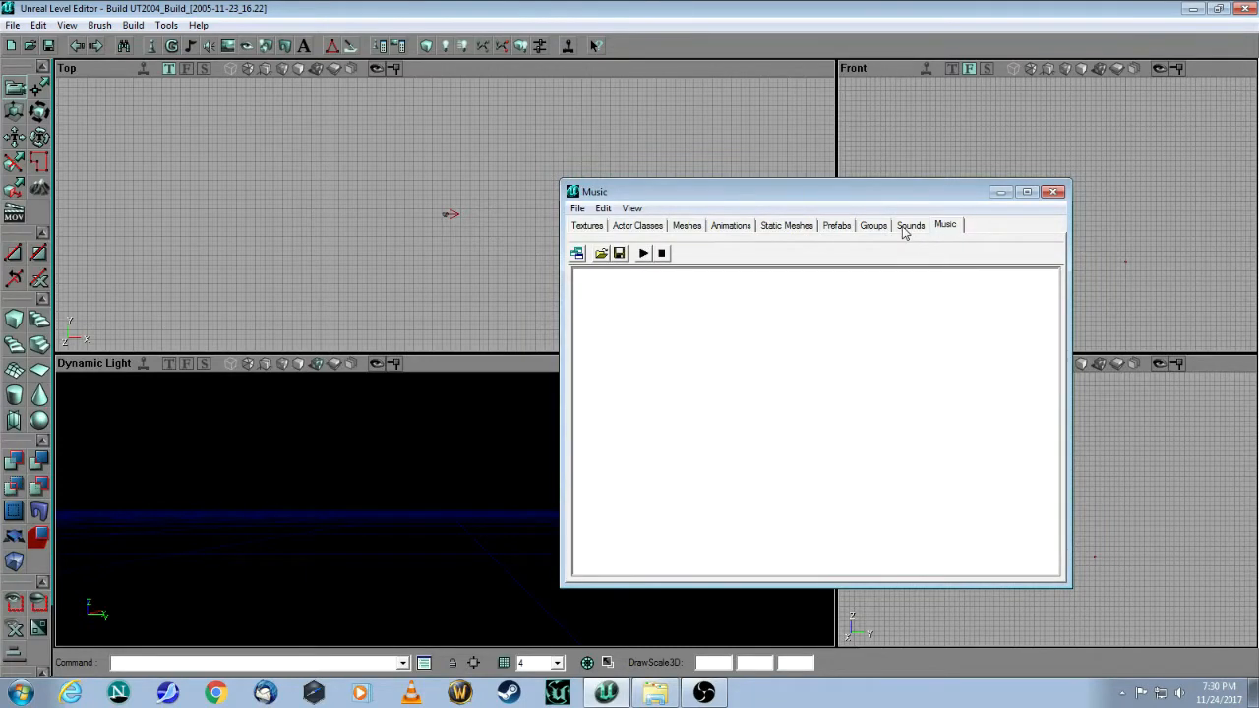
{"action": "left_click", "coordinate": [904, 228]}
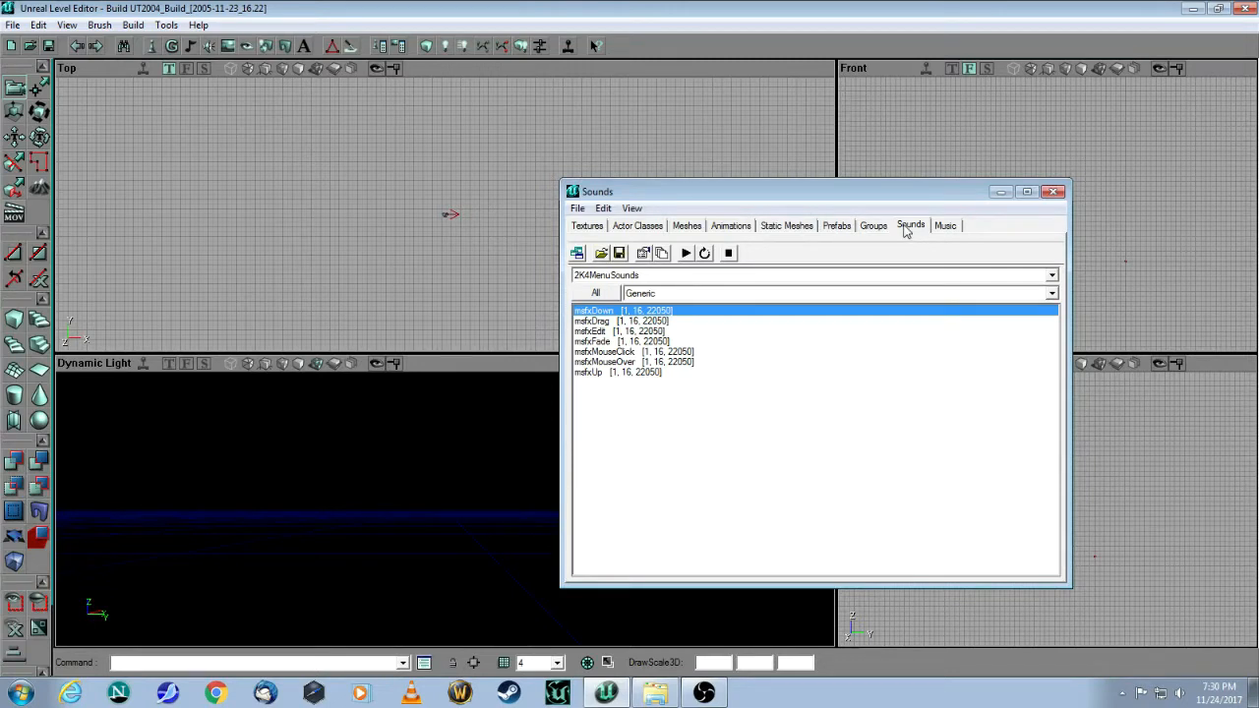
{"action": "left_click", "coordinate": [594, 228]}
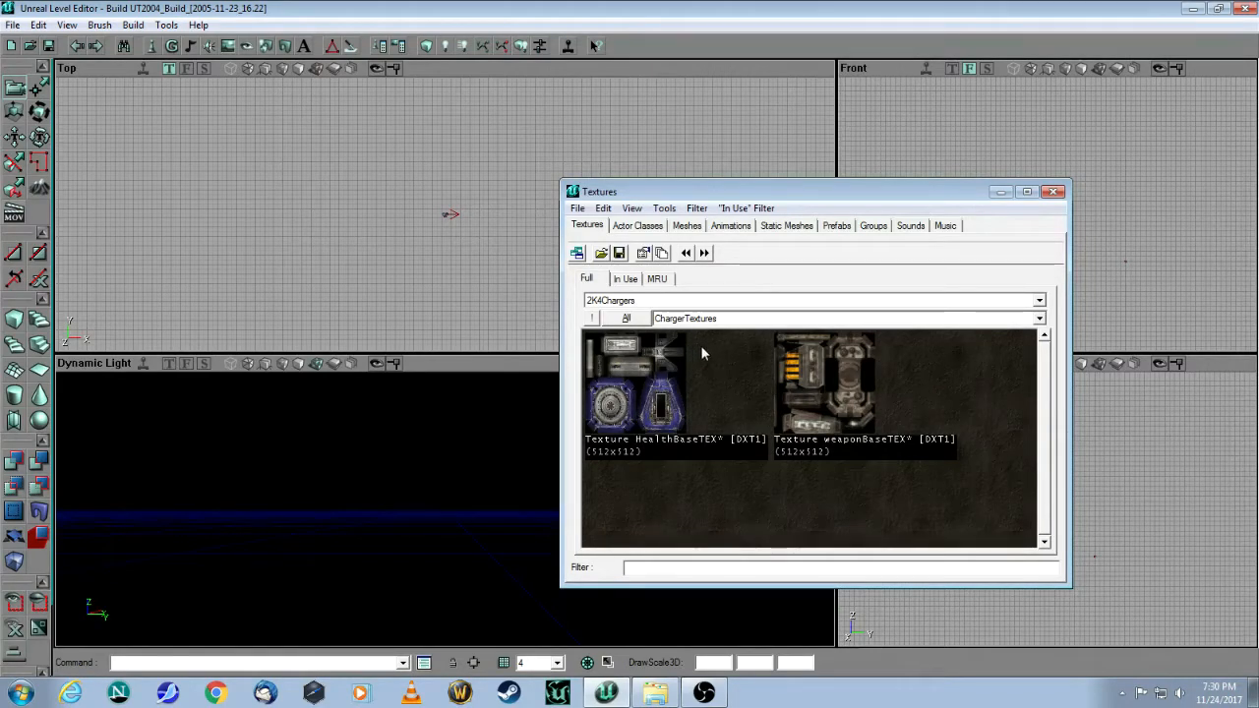
Step: Check the loaded texture packages, keeping 2K4Chargers, and bring up the browser's File menu
{"action": "left_click", "coordinate": [1039, 301]}
{"action": "left_click", "coordinate": [1039, 301]}
{"action": "left_click", "coordinate": [1039, 301]}
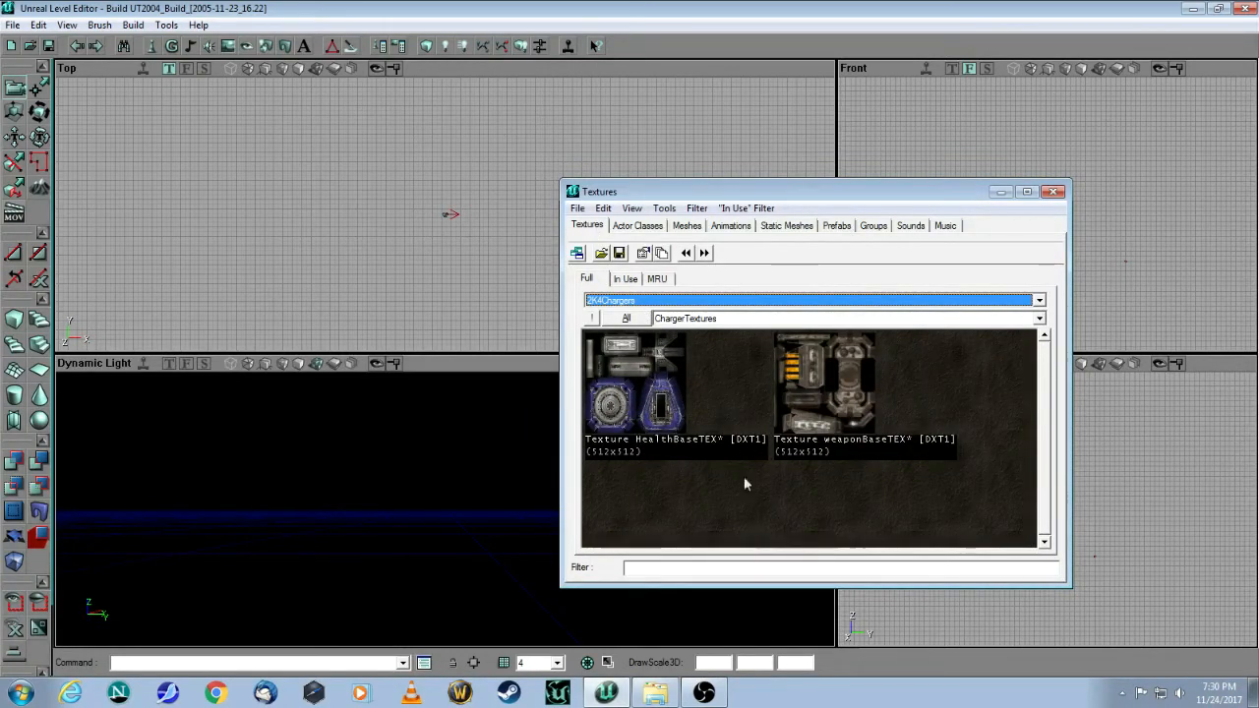
{"action": "left_click", "coordinate": [579, 209]}
Step: Load the HumanoidArchitecture.utx package from the Textures folder into the texture browser
{"action": "left_click", "coordinate": [595, 245]}
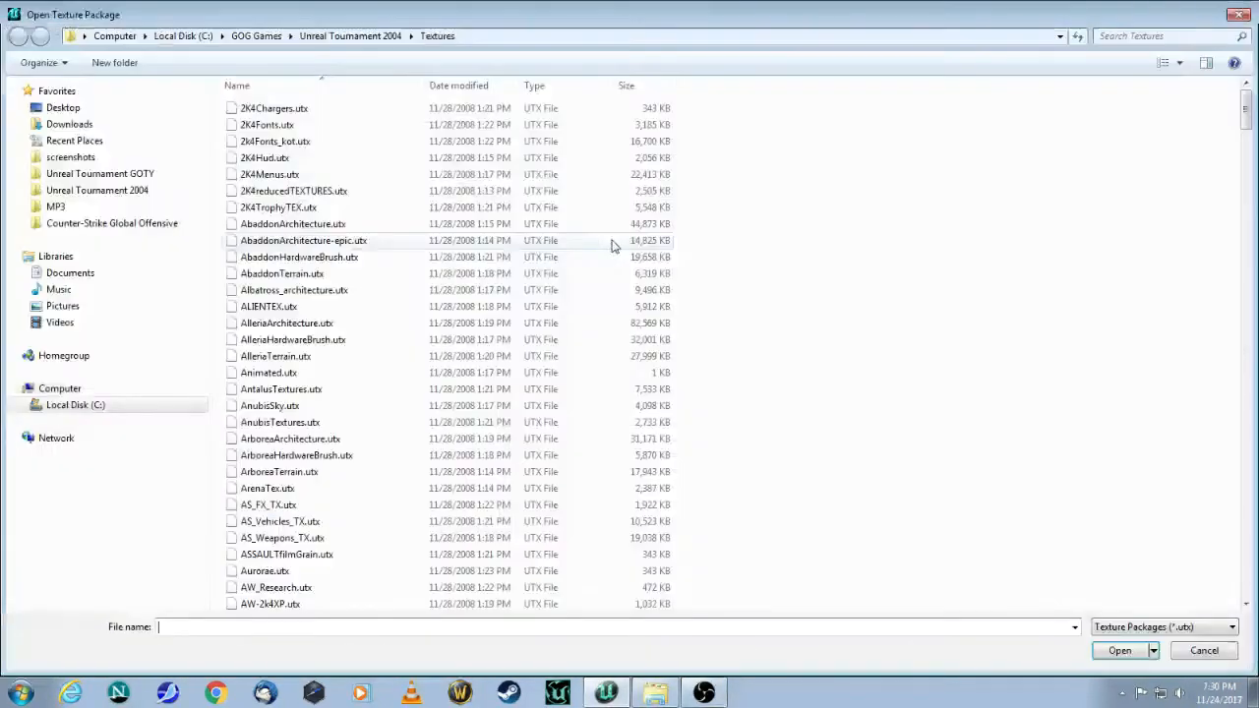
{"action": "left_click", "coordinate": [302, 407]}
{"action": "scroll", "coordinate": [300, 422], "scroll_direction": "down", "scroll_amount": 15}
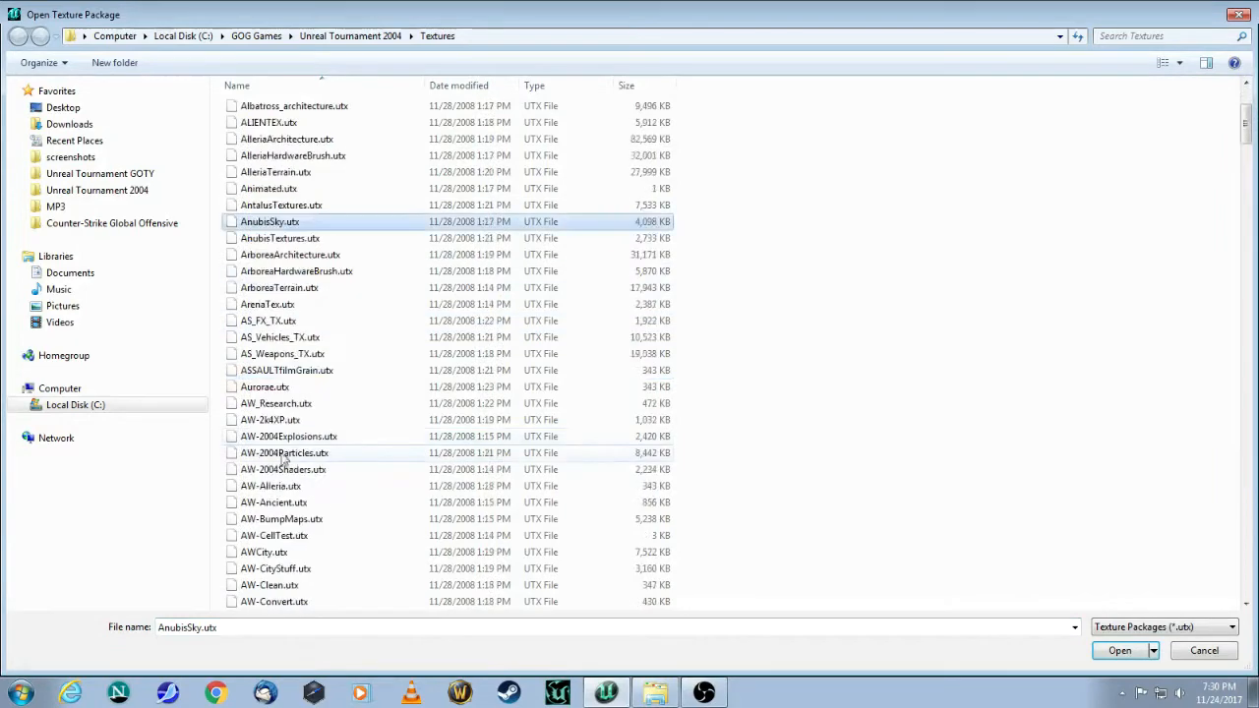
{"action": "scroll", "coordinate": [302, 472], "scroll_direction": "down", "scroll_amount": 20}
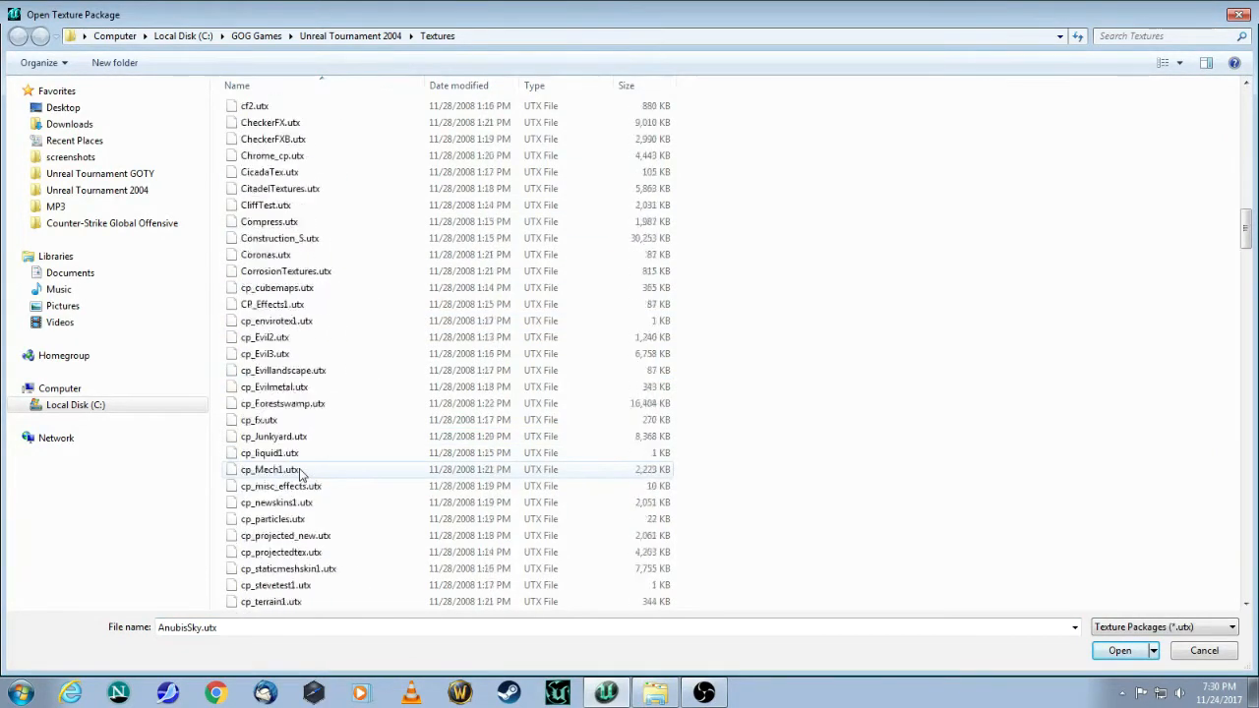
{"action": "scroll", "coordinate": [302, 472], "scroll_direction": "down", "scroll_amount": 3}
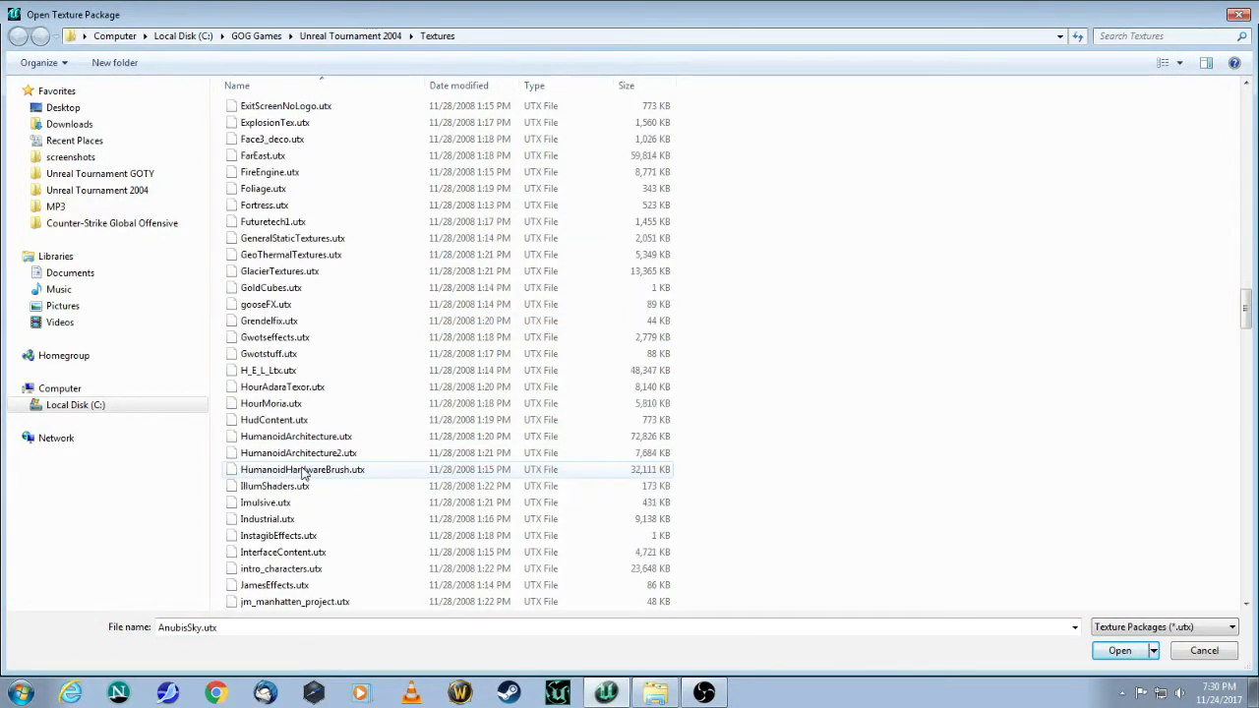
{"action": "left_click", "coordinate": [295, 436]}
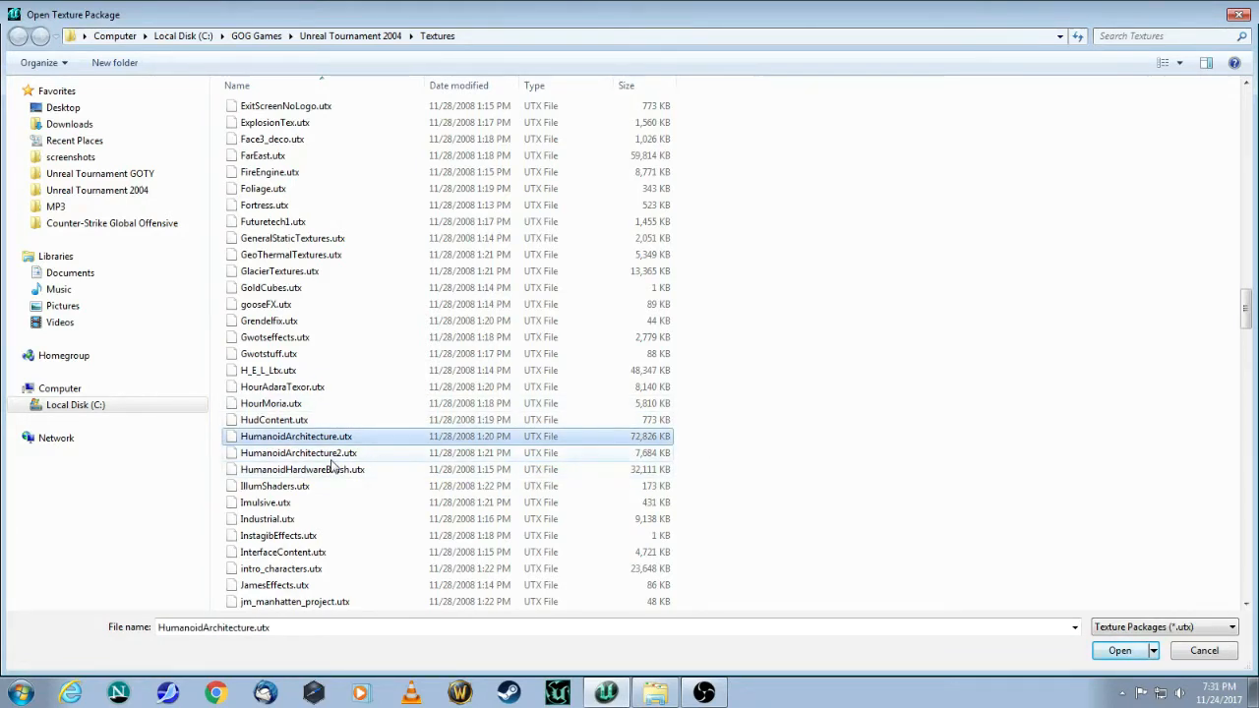
{"action": "left_click", "coordinate": [1113, 651]}
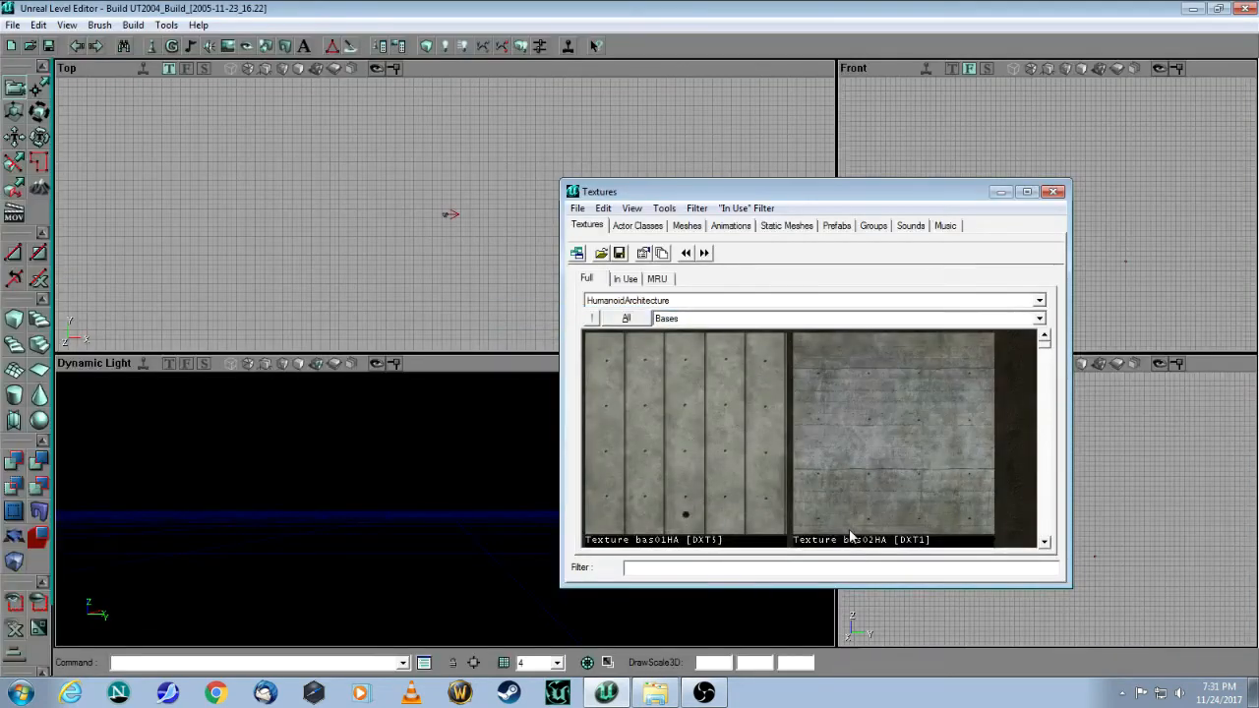
Step: Show HumanoidArchitecture's Walls group, select the wal01HA texture, and minimize the browser
{"action": "left_click", "coordinate": [1039, 320]}
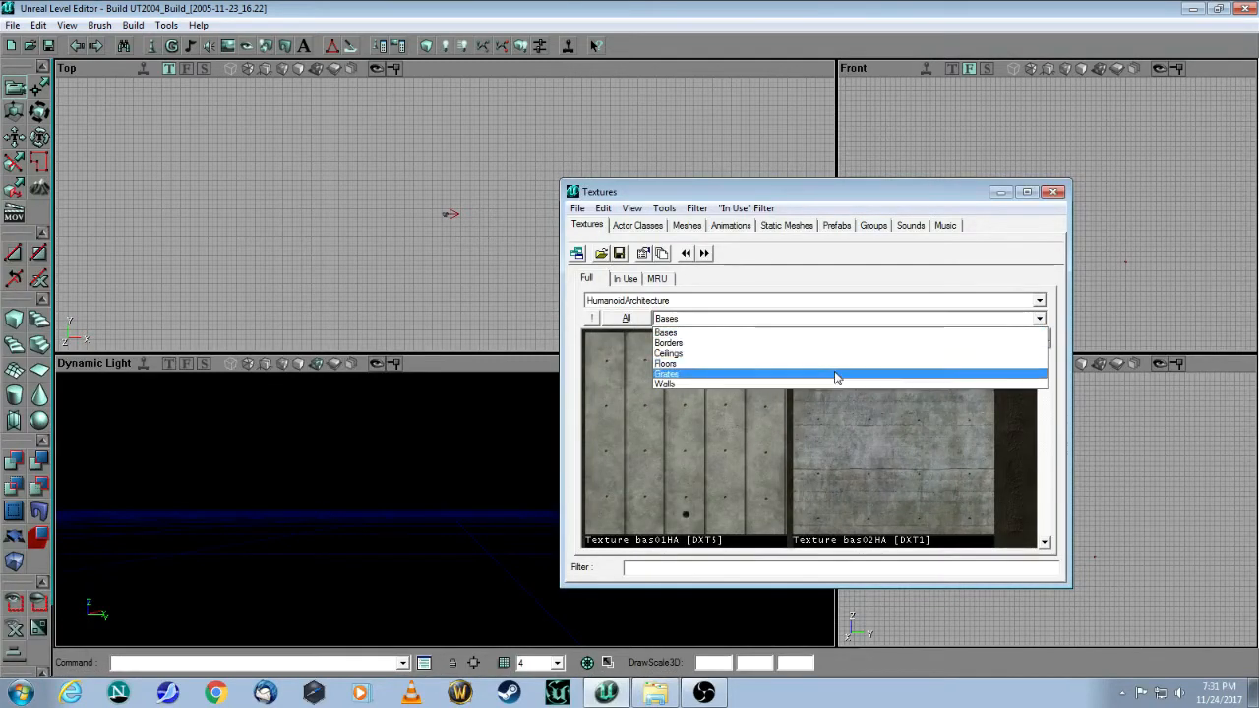
{"action": "left_click", "coordinate": [732, 386]}
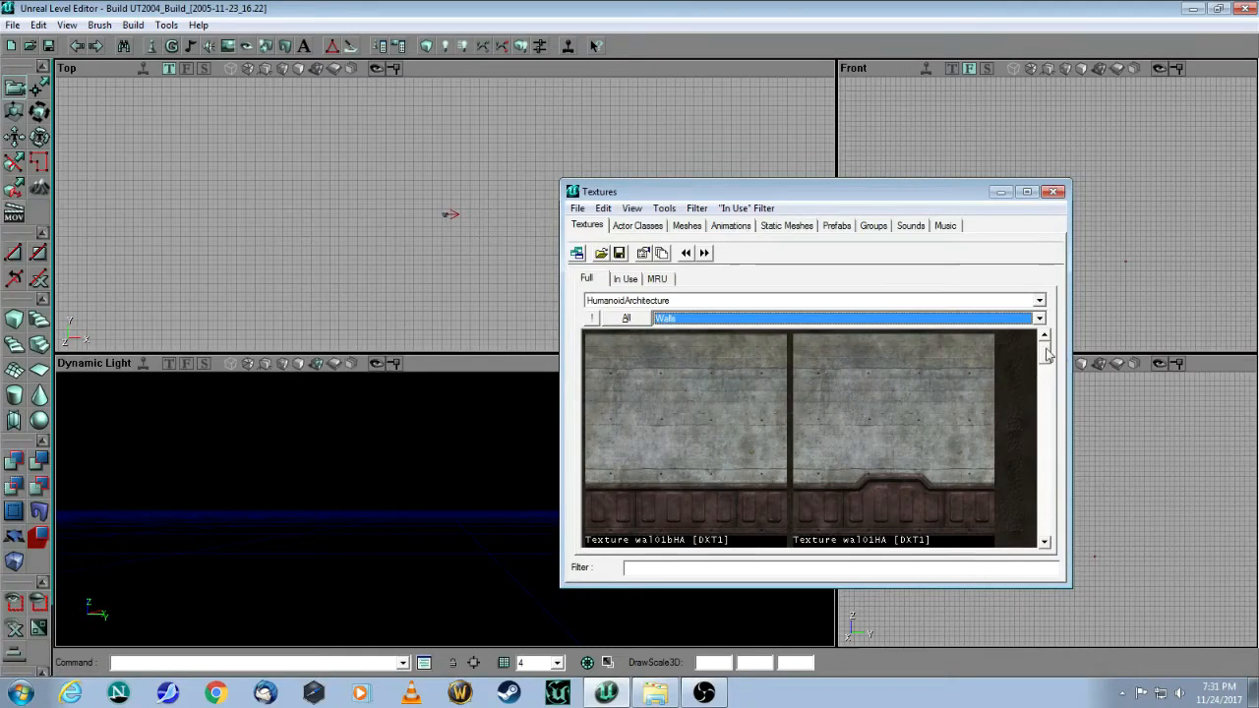
{"action": "left_click", "coordinate": [1026, 191]}
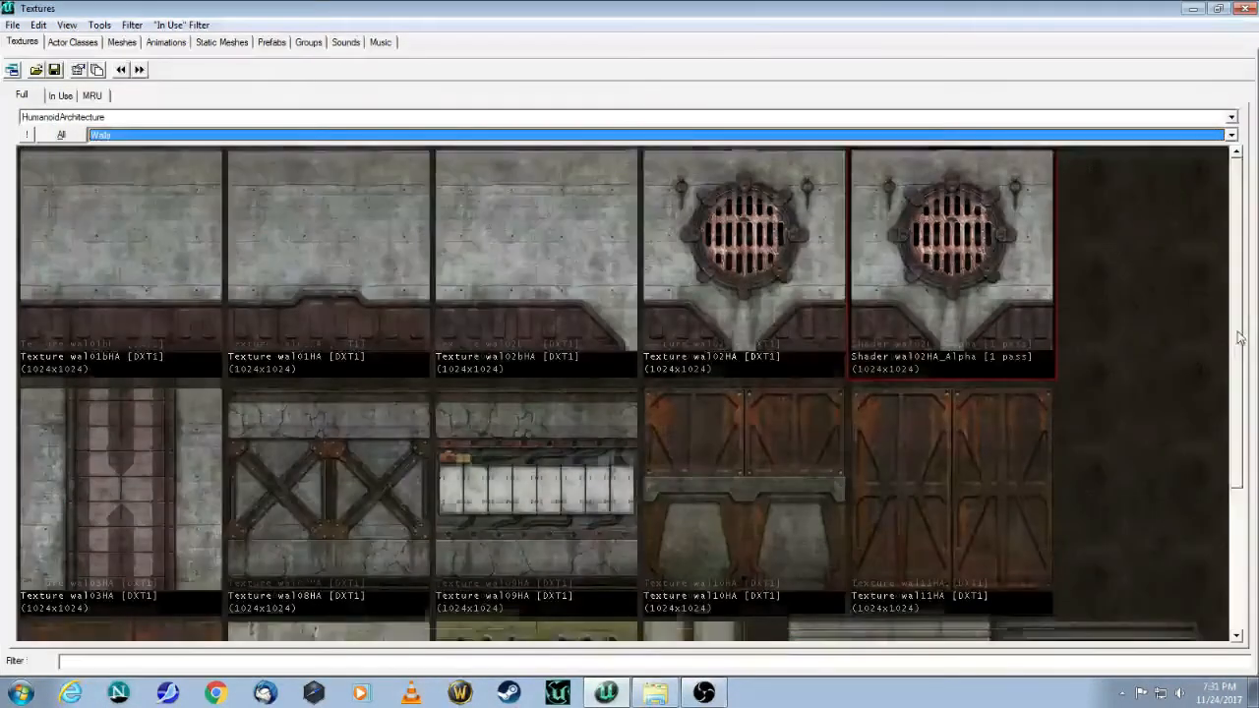
{"action": "scroll", "coordinate": [1215, 534], "scroll_direction": "down", "scroll_amount": 3}
{"action": "scroll", "coordinate": [1215, 480], "scroll_direction": "up", "scroll_amount": 3}
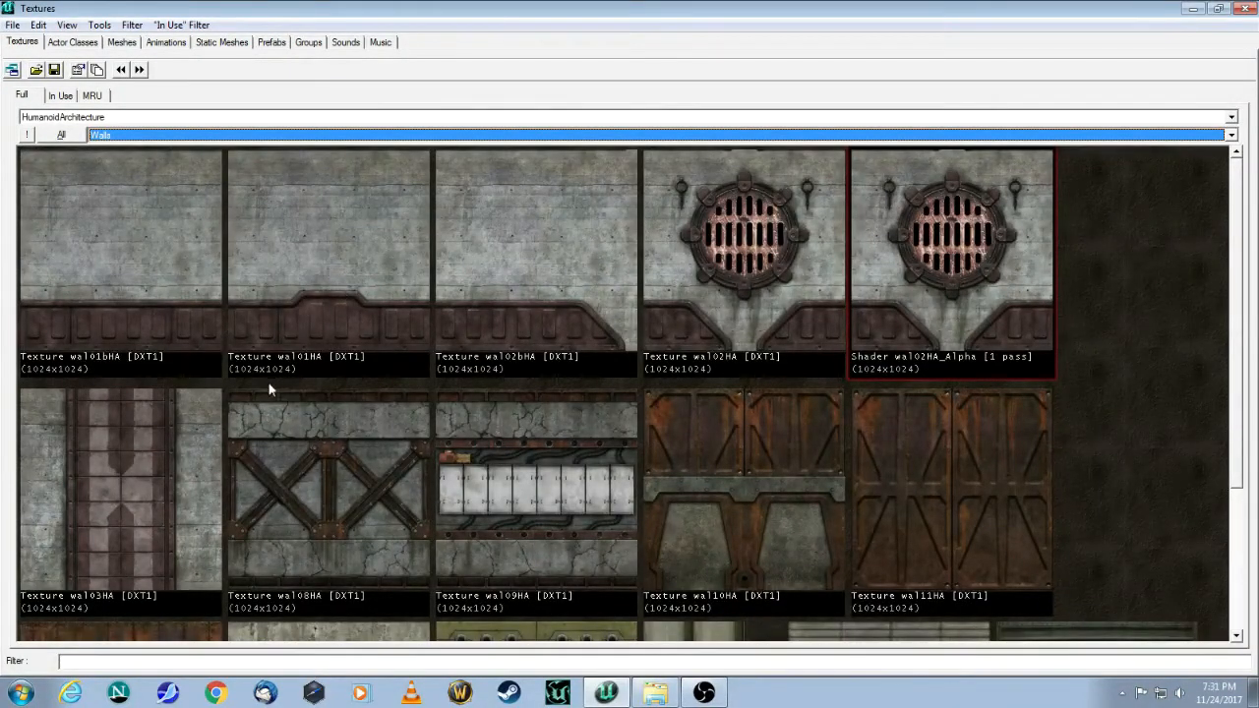
{"action": "left_click", "coordinate": [324, 255]}
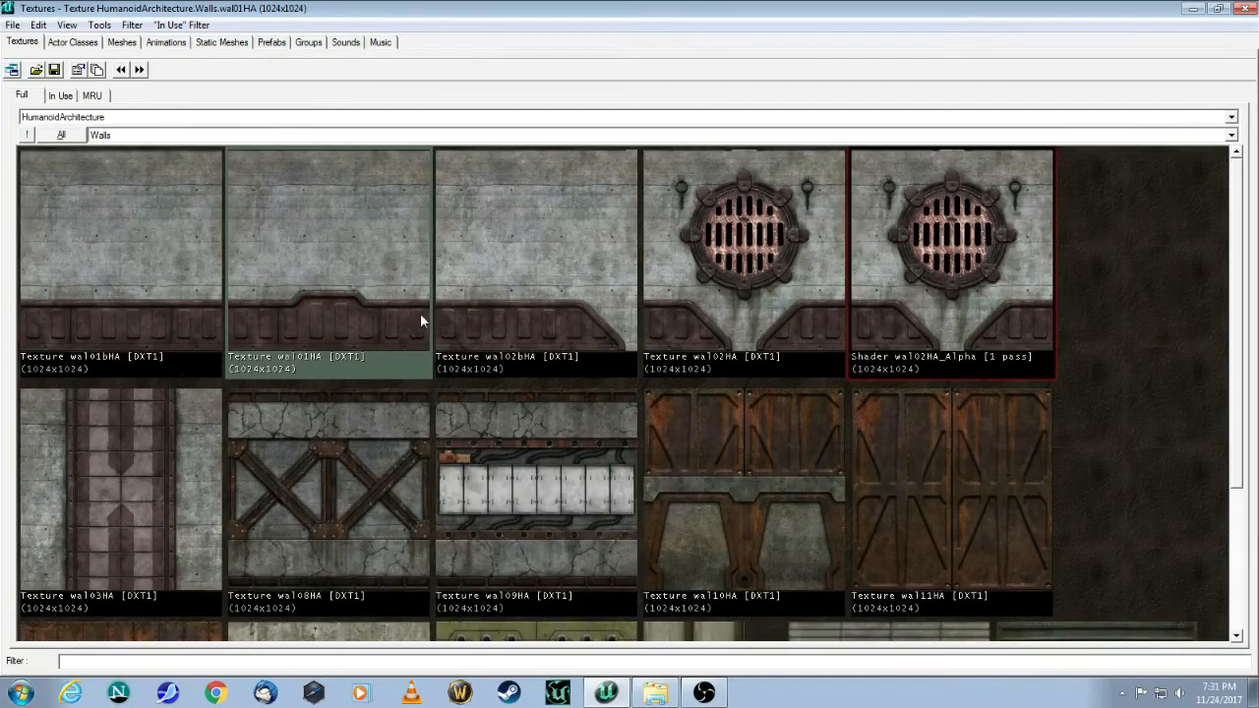
{"action": "left_click", "coordinate": [1190, 9]}
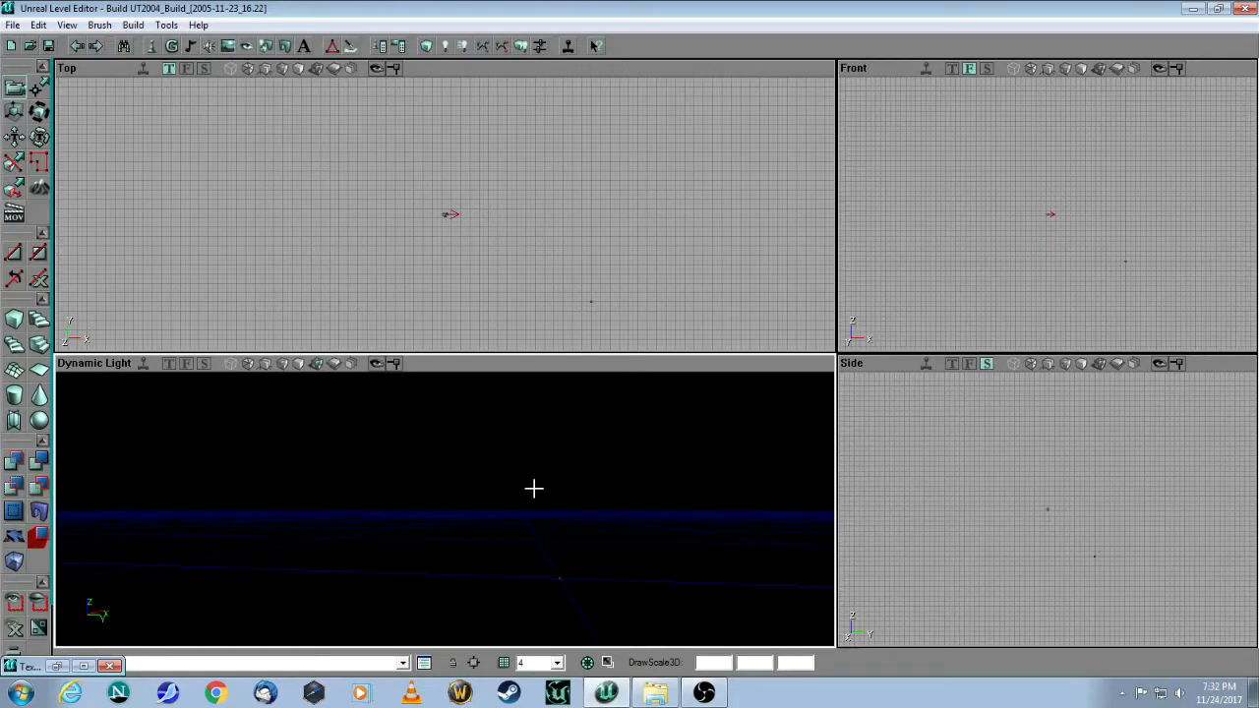
{"action": "left_click_drag", "start_coordinate": [562, 498], "coordinate": [568, 507]}
{"action": "left_click_drag", "start_coordinate": [525, 242], "coordinate": [460, 201]}
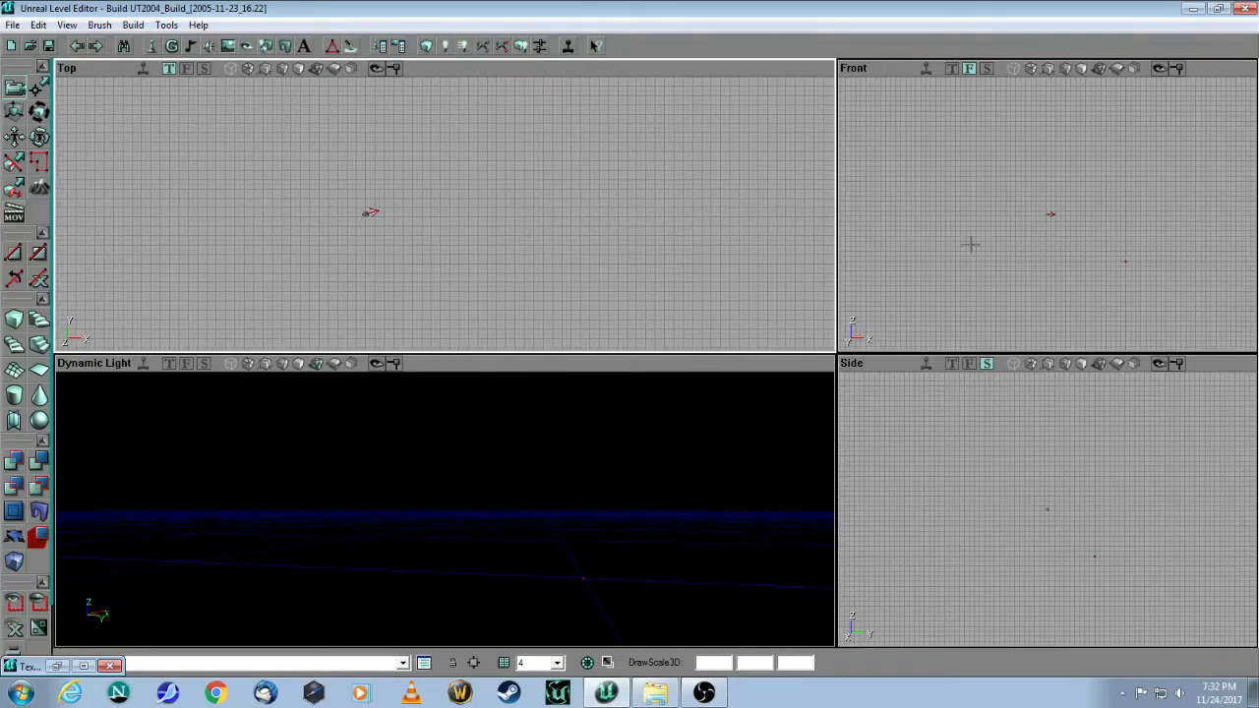
{"action": "left_click_drag", "start_coordinate": [954, 206], "coordinate": [878, 179]}
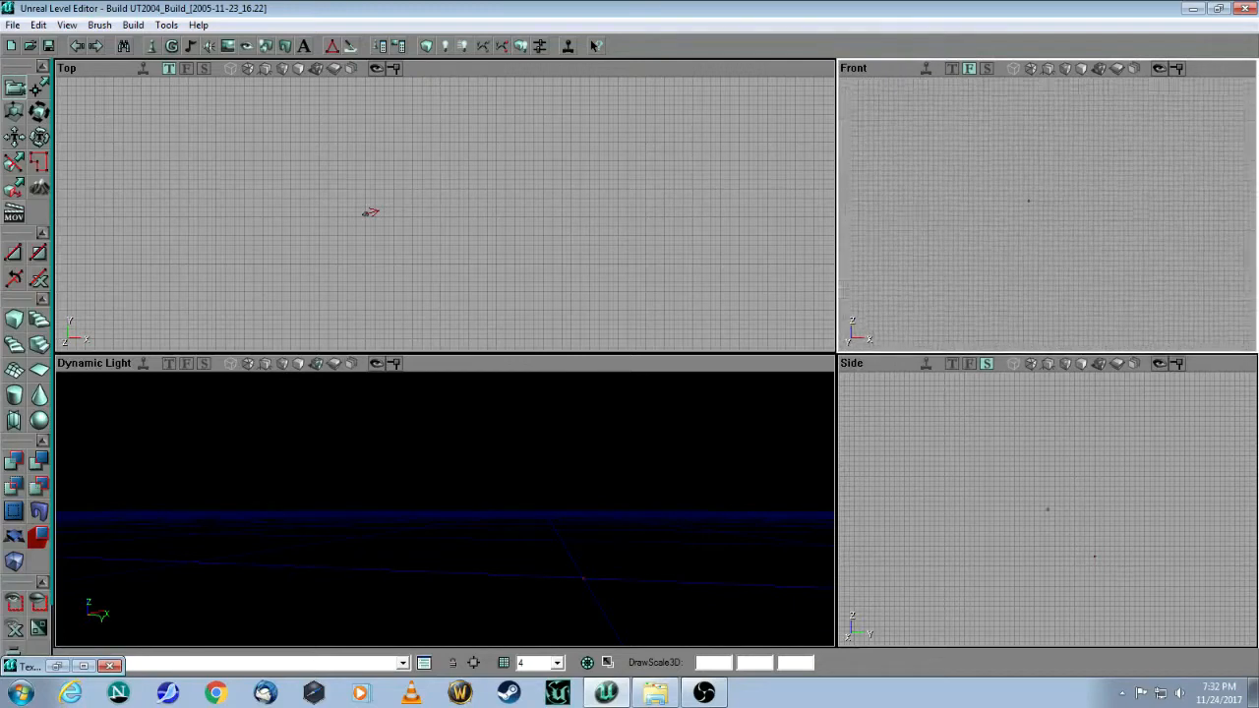
{"action": "left_click_drag", "start_coordinate": [1026, 214], "coordinate": [1030, 214]}
{"action": "left_click_drag", "start_coordinate": [1060, 472], "coordinate": [1099, 463]}
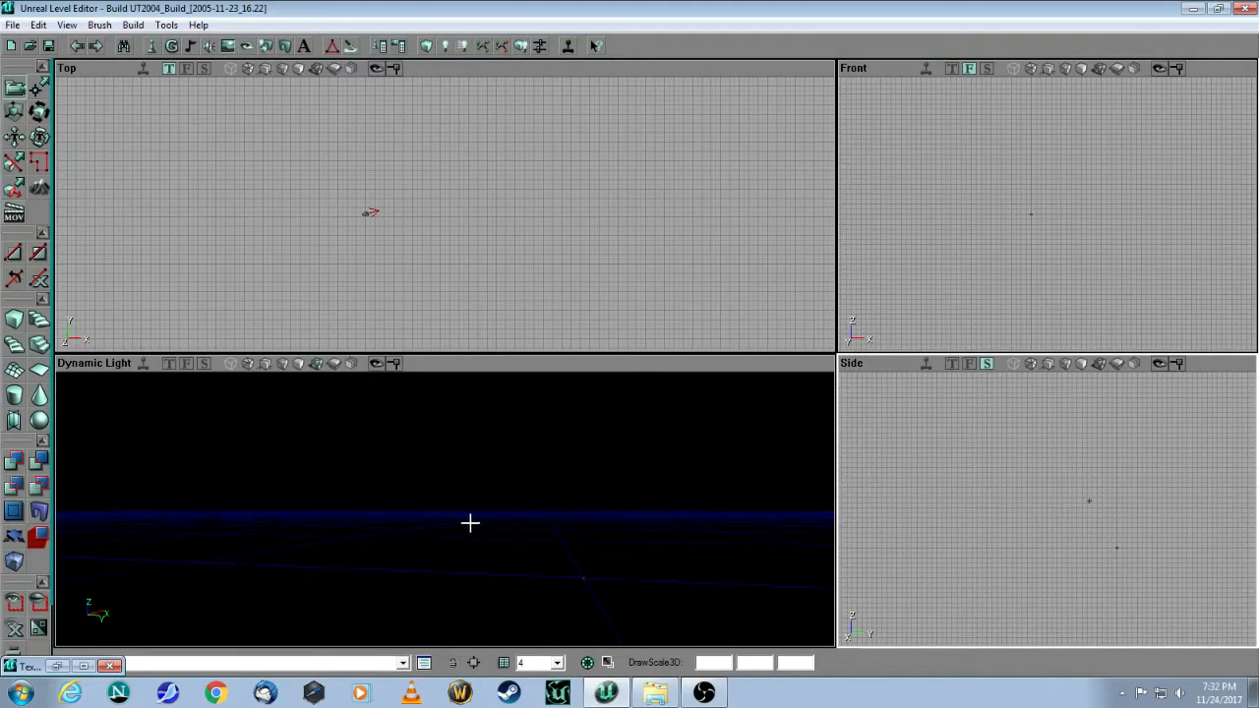
{"action": "left_click_drag", "start_coordinate": [473, 519], "coordinate": [473, 527]}
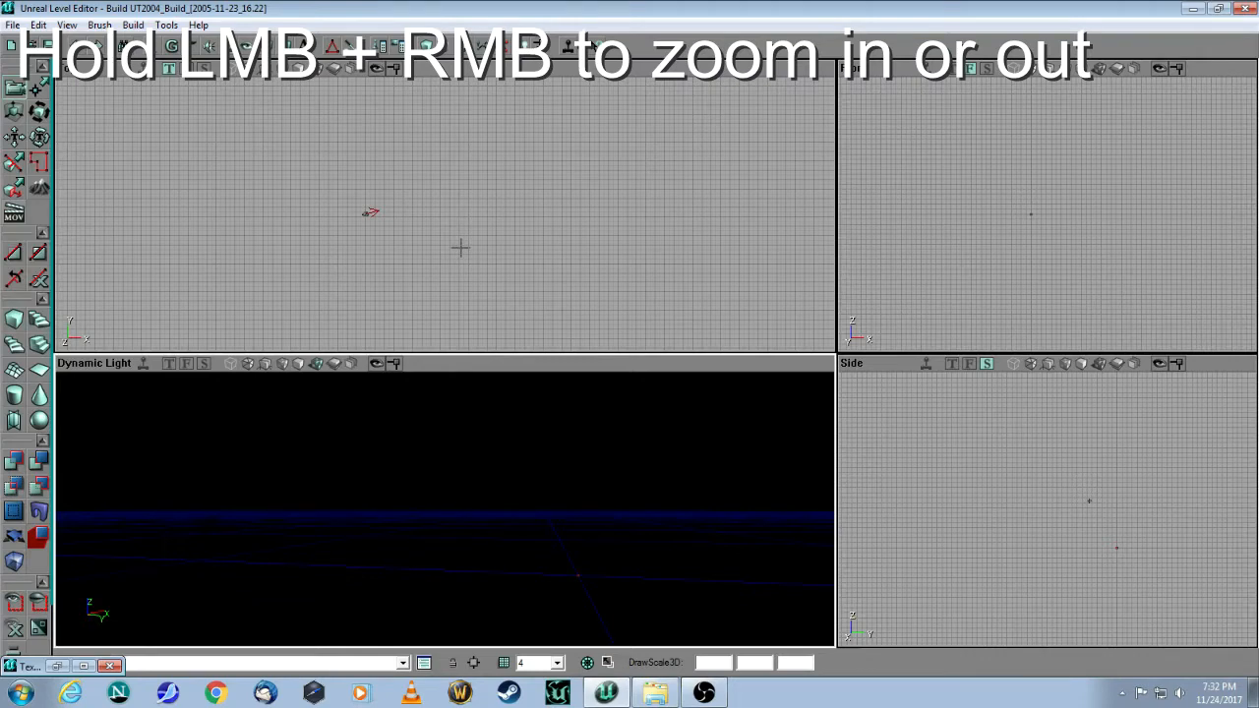
{"action": "mouse_move", "coordinate": [325, 253]}
{"action": "left_mouse_down"}
{"action": "mouse_move", "coordinate": [326, 205]}
{"action": "mouse_move", "coordinate": [326, 256]}
{"action": "left_mouse_up"}
{"action": "left_click_drag", "start_coordinate": [916, 219], "coordinate": [916, 164]}
{"action": "mouse_move", "coordinate": [1072, 442]}
{"action": "left_mouse_down"}
{"action": "mouse_move", "coordinate": [1072, 407]}
{"action": "mouse_move", "coordinate": [1072, 423]}
{"action": "left_mouse_up"}
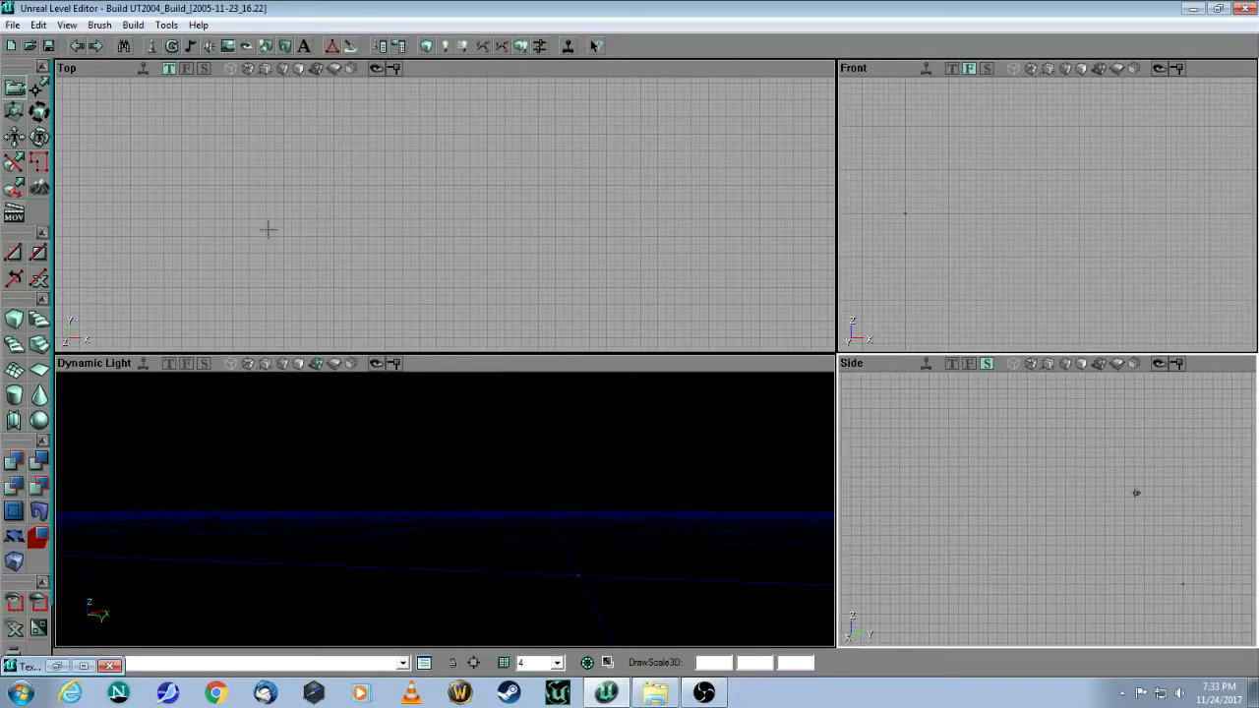
Step: Enable Realtime Preview and look around the empty Top and 3D viewports
{"action": "left_click", "coordinate": [145, 69]}
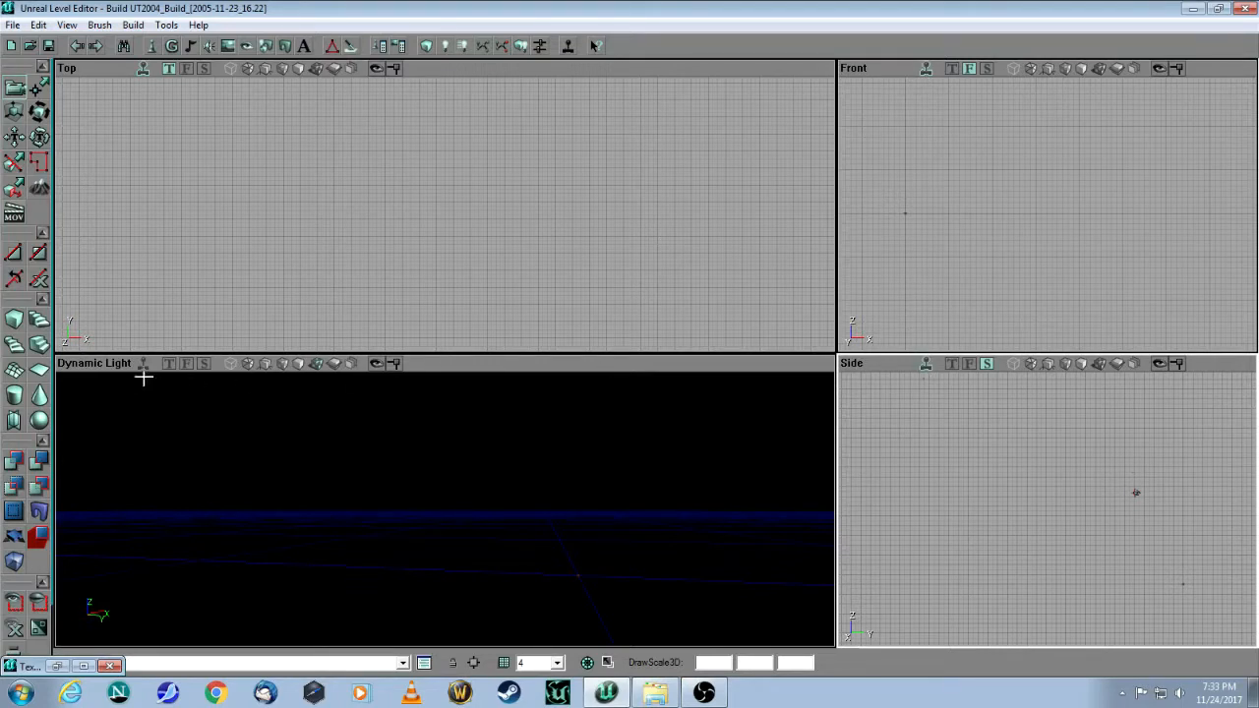
{"action": "mouse_move", "coordinate": [399, 192]}
{"action": "left_mouse_down"}
{"action": "mouse_move", "coordinate": [418, 201]}
{"action": "mouse_move", "coordinate": [408, 211]}
{"action": "mouse_move", "coordinate": [407, 190]}
{"action": "left_mouse_up"}
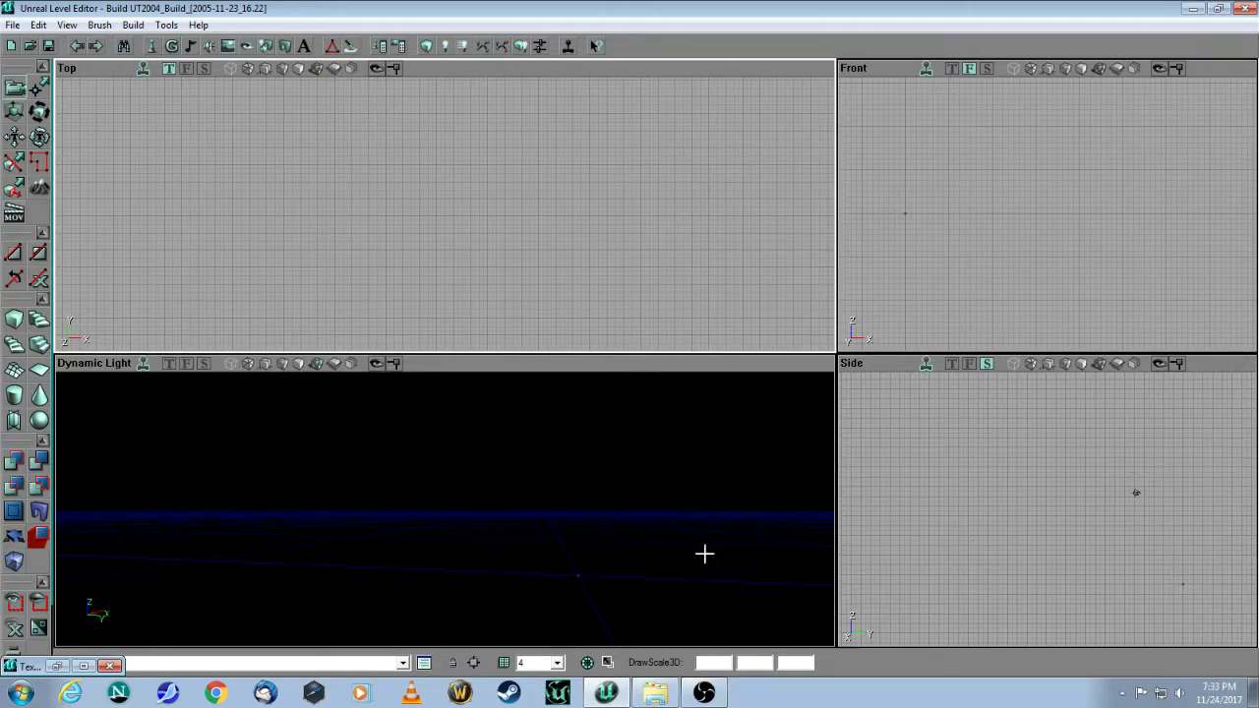
{"action": "mouse_move", "coordinate": [557, 526]}
{"action": "left_mouse_down"}
{"action": "mouse_move", "coordinate": [558, 495]}
{"action": "mouse_move", "coordinate": [553, 533]}
{"action": "left_mouse_up"}
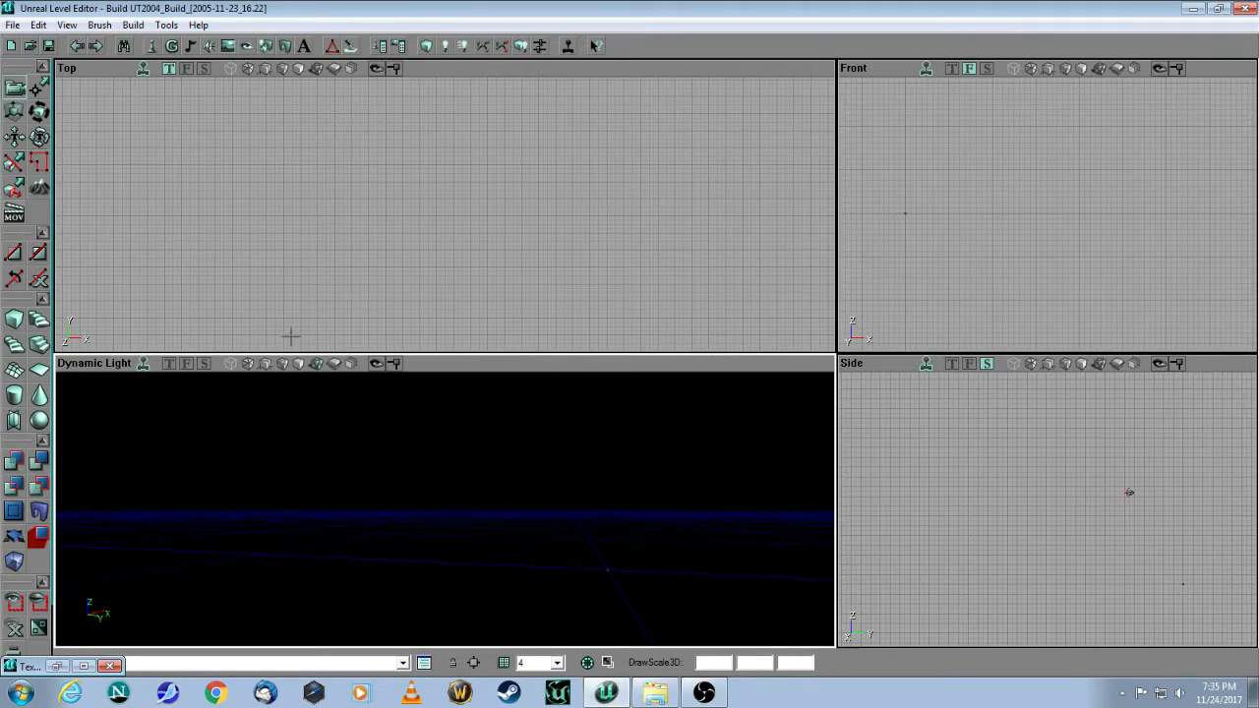
{"action": "mouse_move", "coordinate": [445, 510]}
{"action": "left_mouse_down"}
{"action": "mouse_move", "coordinate": [465, 540]}
{"action": "mouse_move", "coordinate": [468, 517]}
{"action": "left_mouse_up"}
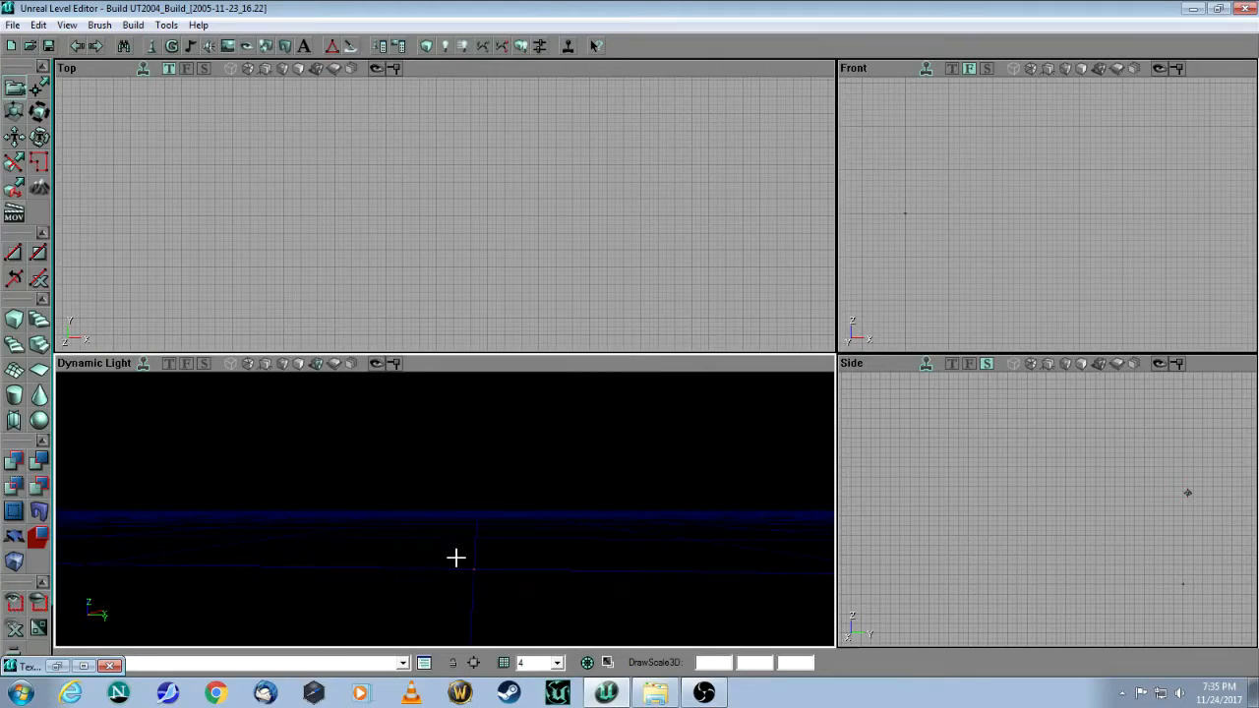
{"action": "mouse_move", "coordinate": [509, 489]}
{"action": "left_mouse_down"}
{"action": "mouse_move", "coordinate": [511, 526]}
{"action": "mouse_move", "coordinate": [527, 525]}
{"action": "left_mouse_up"}
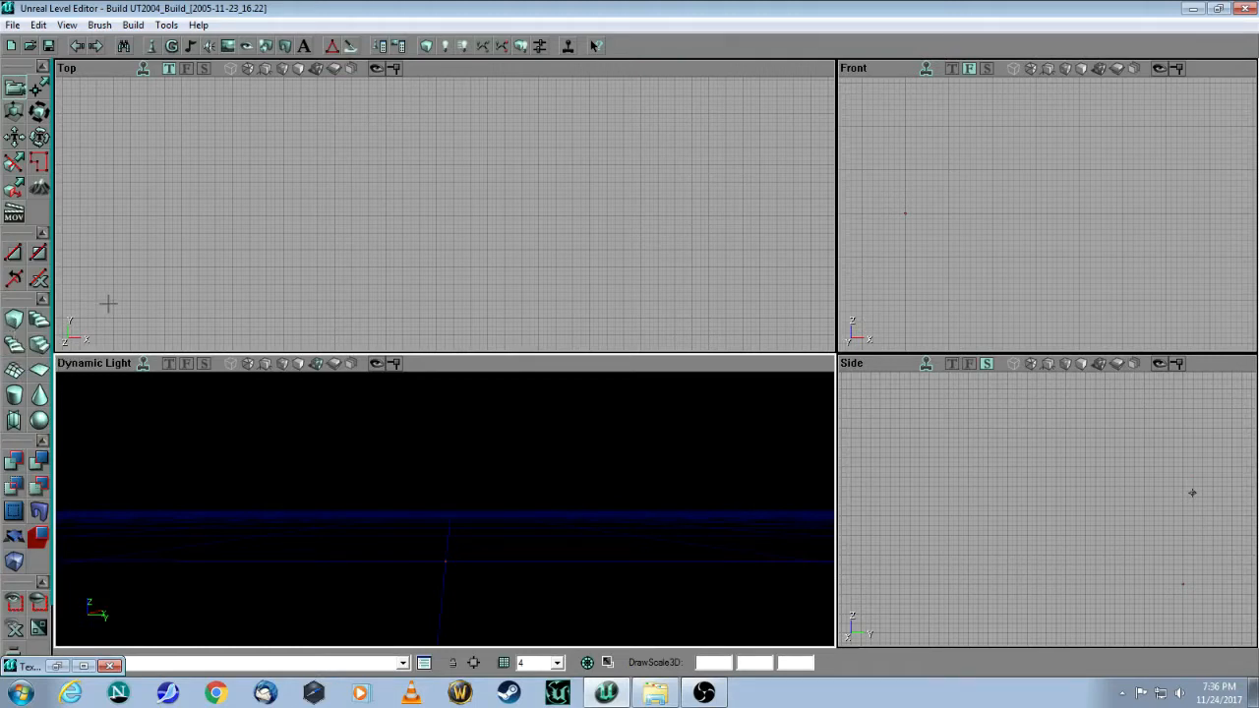
Step: Build the cube brush at Height 512, Width 1024, Breadth 1280 in CubeBuilder
{"action": "right_click", "coordinate": [15, 320]}
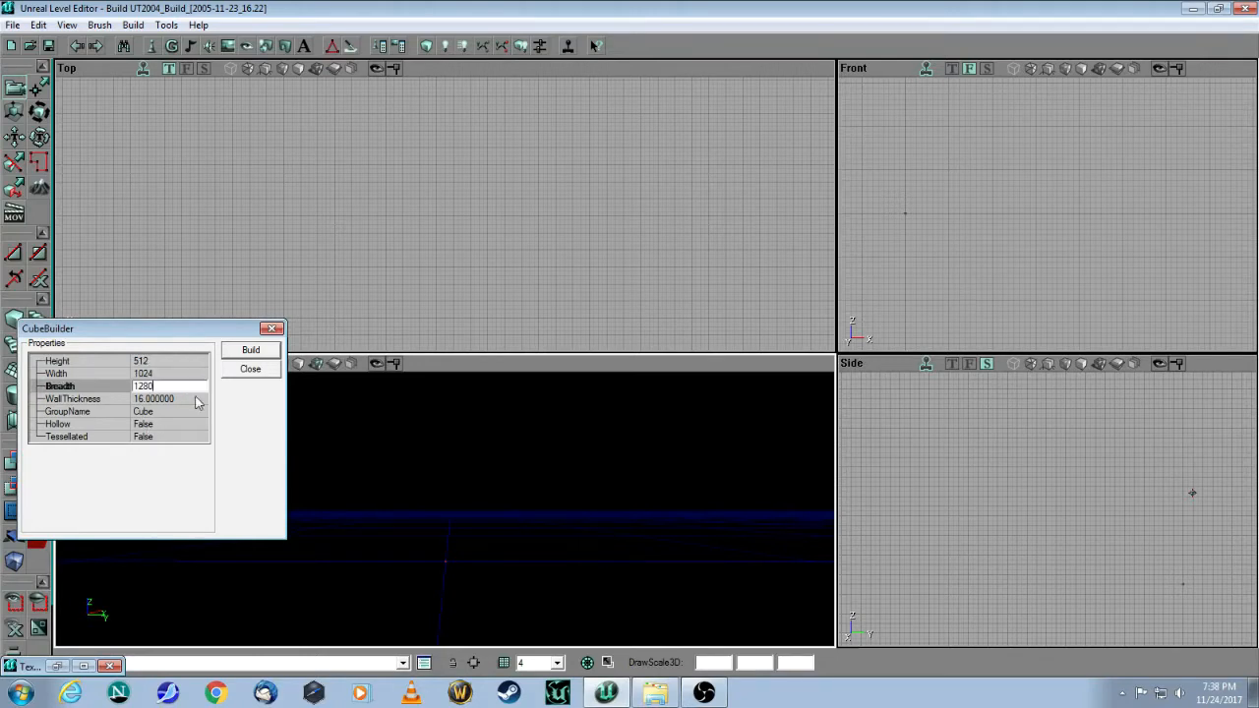
{"action": "left_click", "coordinate": [177, 361]}
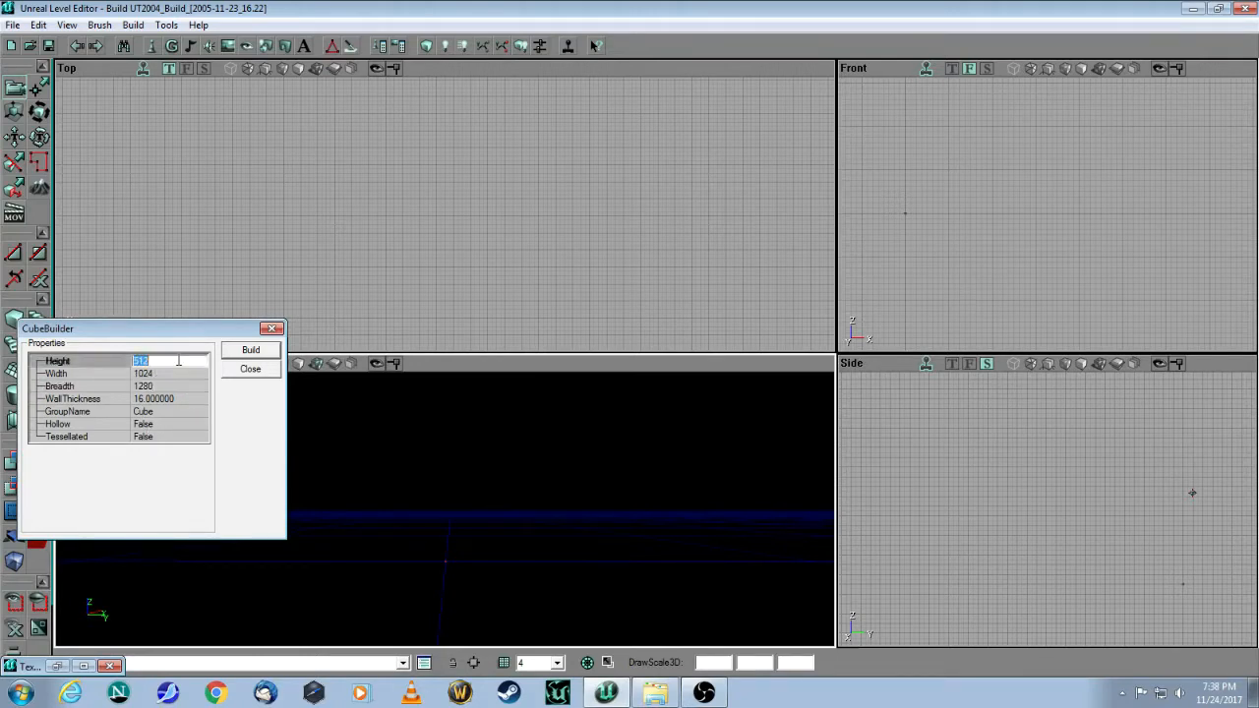
{"action": "left_click", "coordinate": [178, 373]}
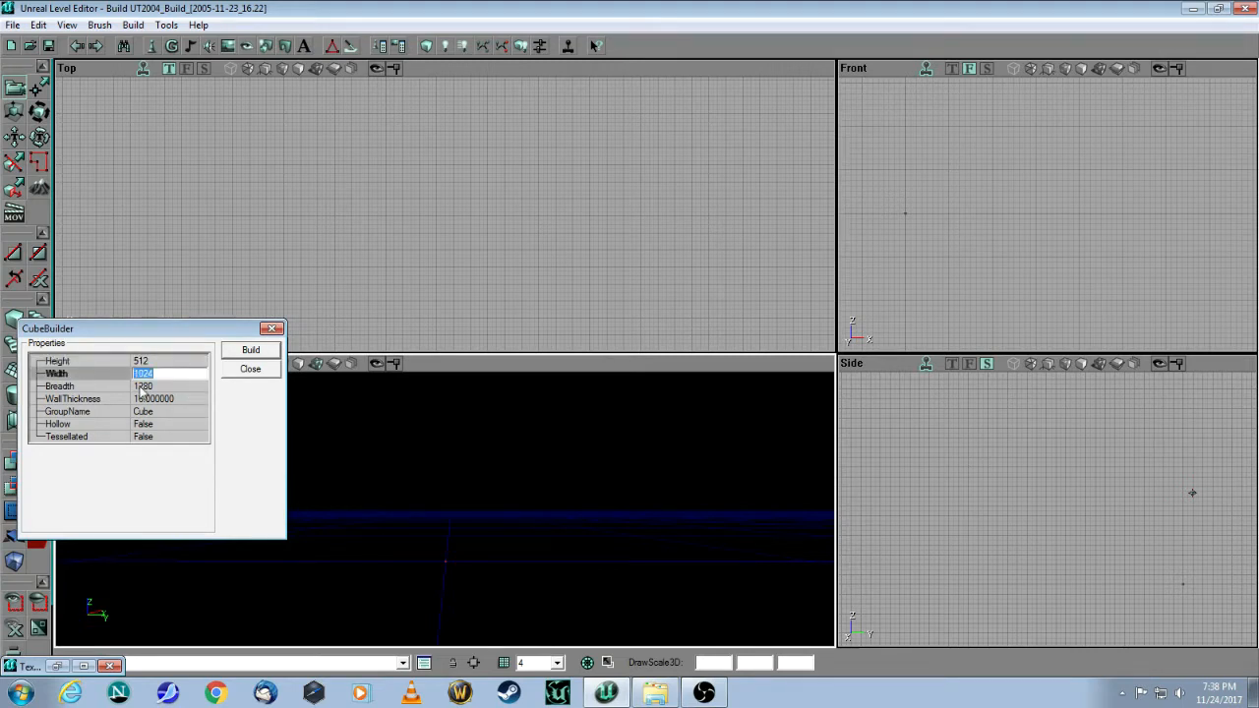
{"action": "left_click", "coordinate": [172, 386]}
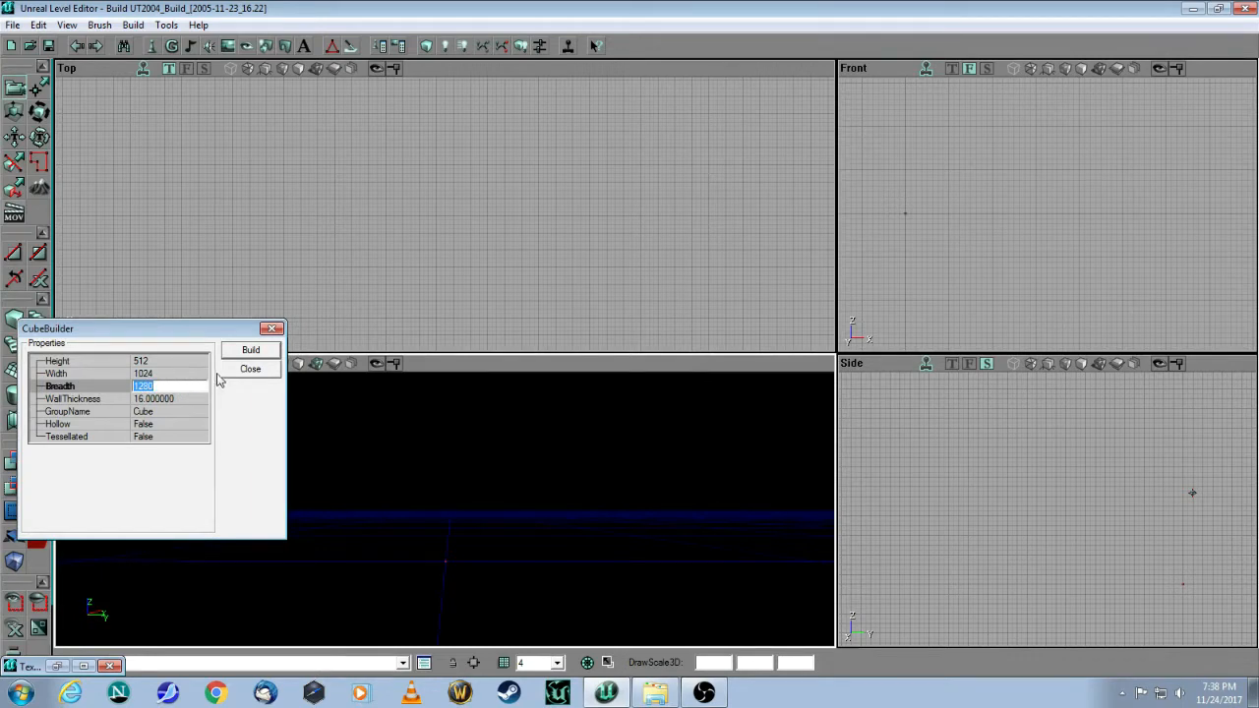
{"action": "left_click", "coordinate": [246, 350]}
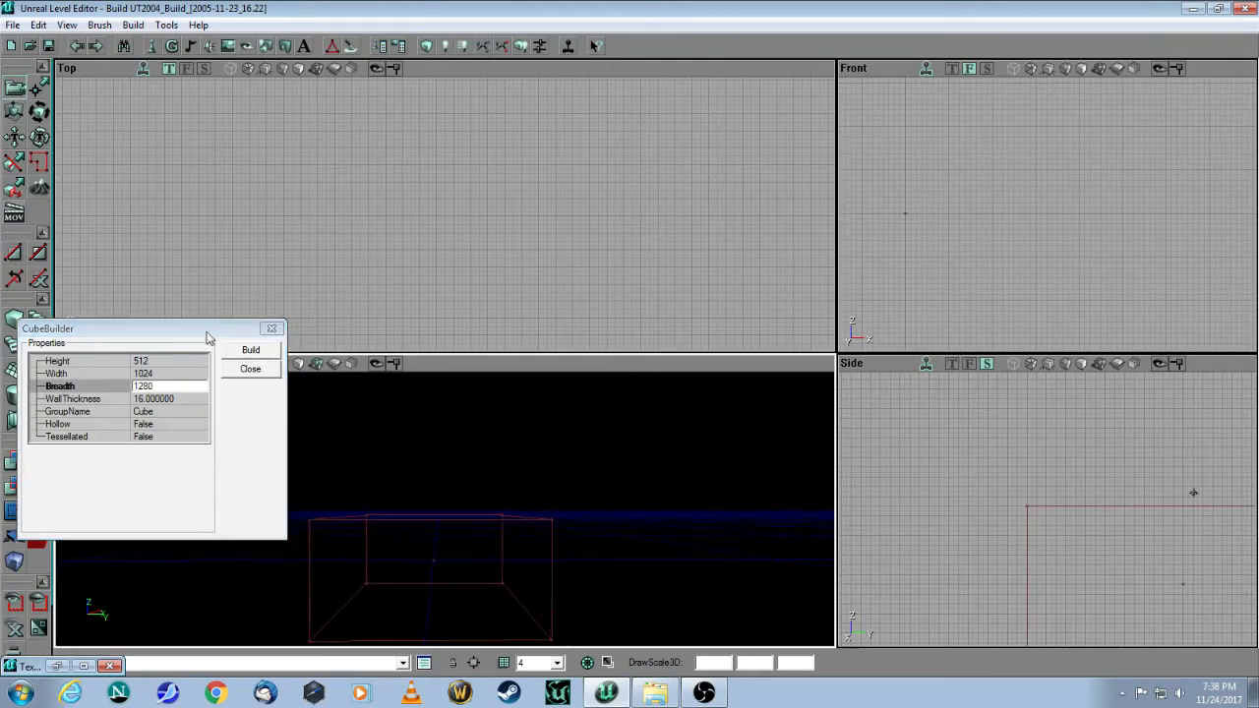
{"action": "left_click", "coordinate": [274, 329]}
{"action": "mouse_move", "coordinate": [285, 393]}
{"action": "left_mouse_down"}
{"action": "mouse_move", "coordinate": [284, 437]}
{"action": "mouse_move", "coordinate": [329, 438]}
{"action": "mouse_move", "coordinate": [290, 418]}
{"action": "mouse_move", "coordinate": [325, 405]}
{"action": "mouse_move", "coordinate": [295, 393]}
{"action": "left_mouse_up"}
{"action": "left_click_drag", "start_coordinate": [512, 566], "coordinate": [471, 588]}
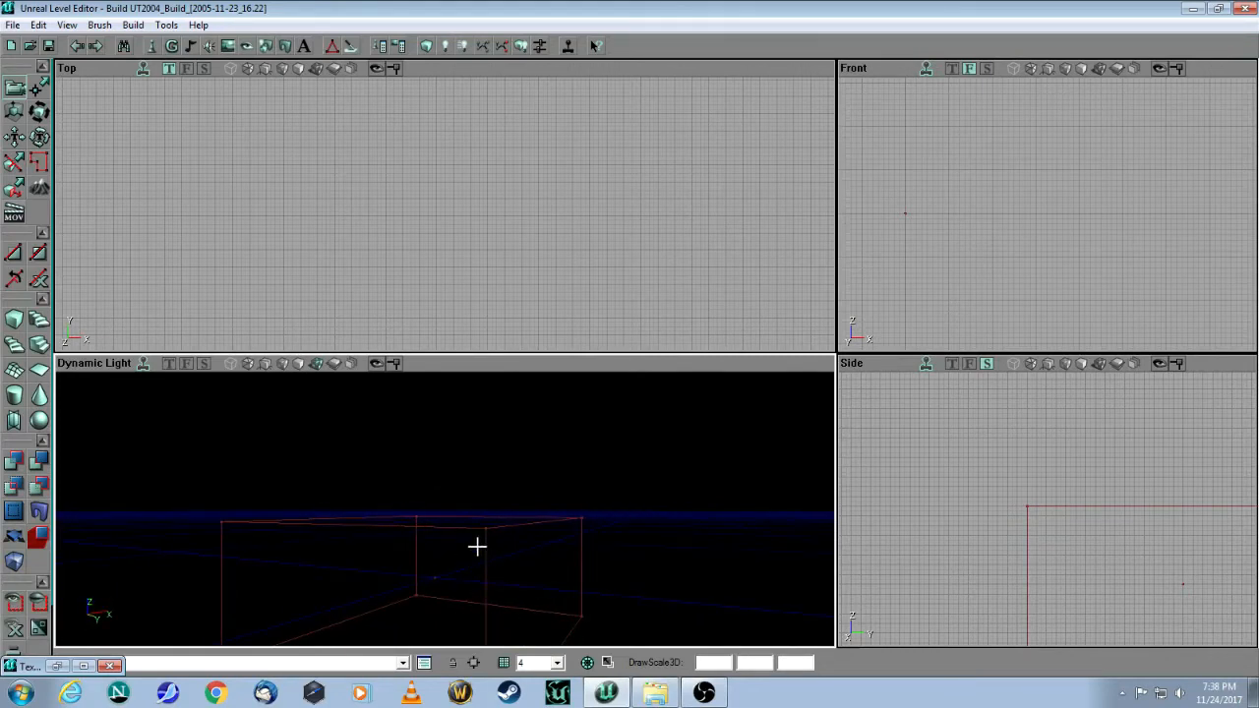
{"action": "mouse_move", "coordinate": [500, 461]}
{"action": "left_mouse_down"}
{"action": "mouse_move", "coordinate": [536, 458]}
{"action": "mouse_move", "coordinate": [501, 458]}
{"action": "left_mouse_up"}
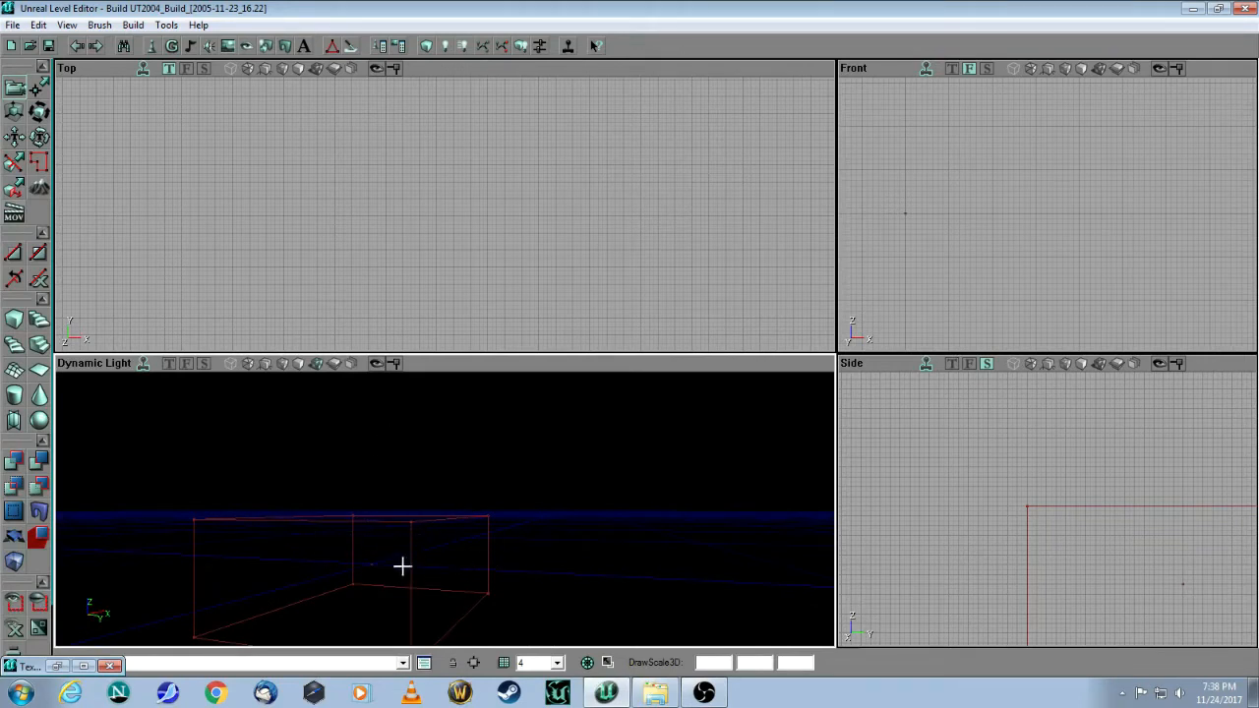
{"action": "mouse_move", "coordinate": [390, 556]}
{"action": "left_mouse_down"}
{"action": "mouse_move", "coordinate": [329, 536]}
{"action": "mouse_move", "coordinate": [378, 521]}
{"action": "mouse_move", "coordinate": [320, 551]}
{"action": "mouse_move", "coordinate": [393, 595]}
{"action": "mouse_move", "coordinate": [379, 580]}
{"action": "mouse_move", "coordinate": [339, 592]}
{"action": "mouse_move", "coordinate": [374, 592]}
{"action": "mouse_move", "coordinate": [339, 585]}
{"action": "mouse_move", "coordinate": [567, 548]}
{"action": "left_mouse_up"}
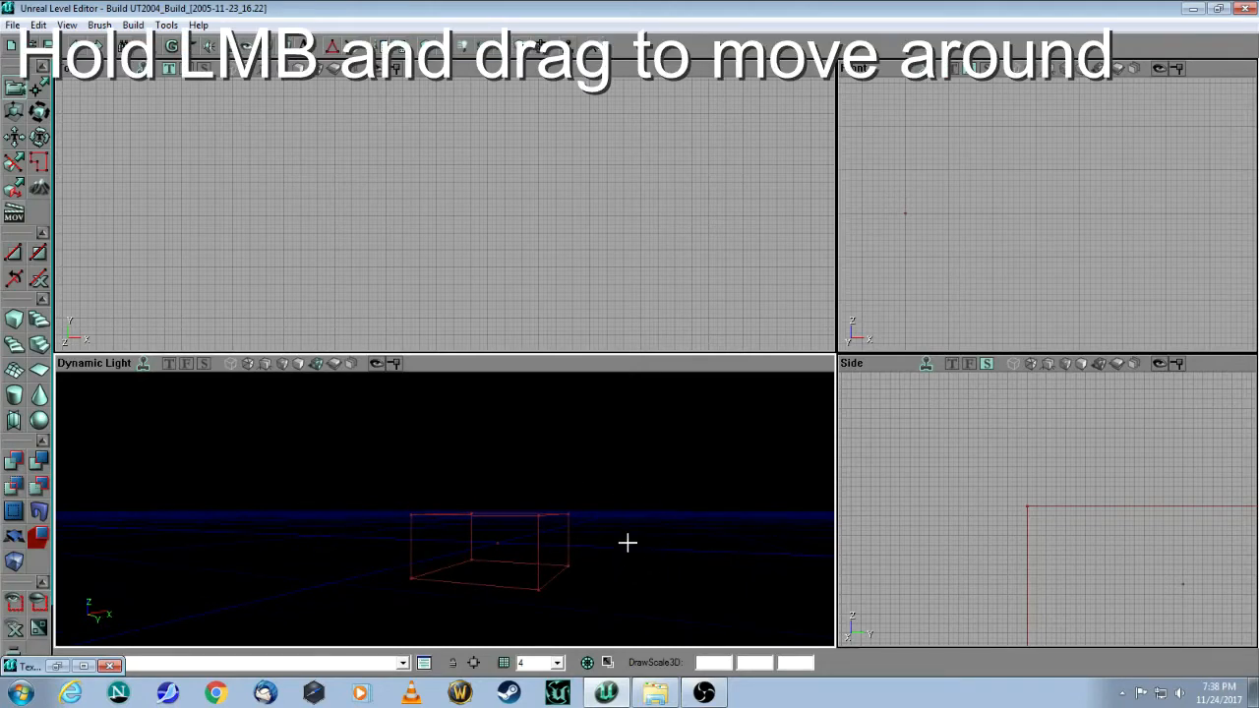
{"action": "left_click_drag", "start_coordinate": [634, 516], "coordinate": [831, 484]}
{"action": "left_click_drag", "start_coordinate": [728, 519], "coordinate": [666, 520]}
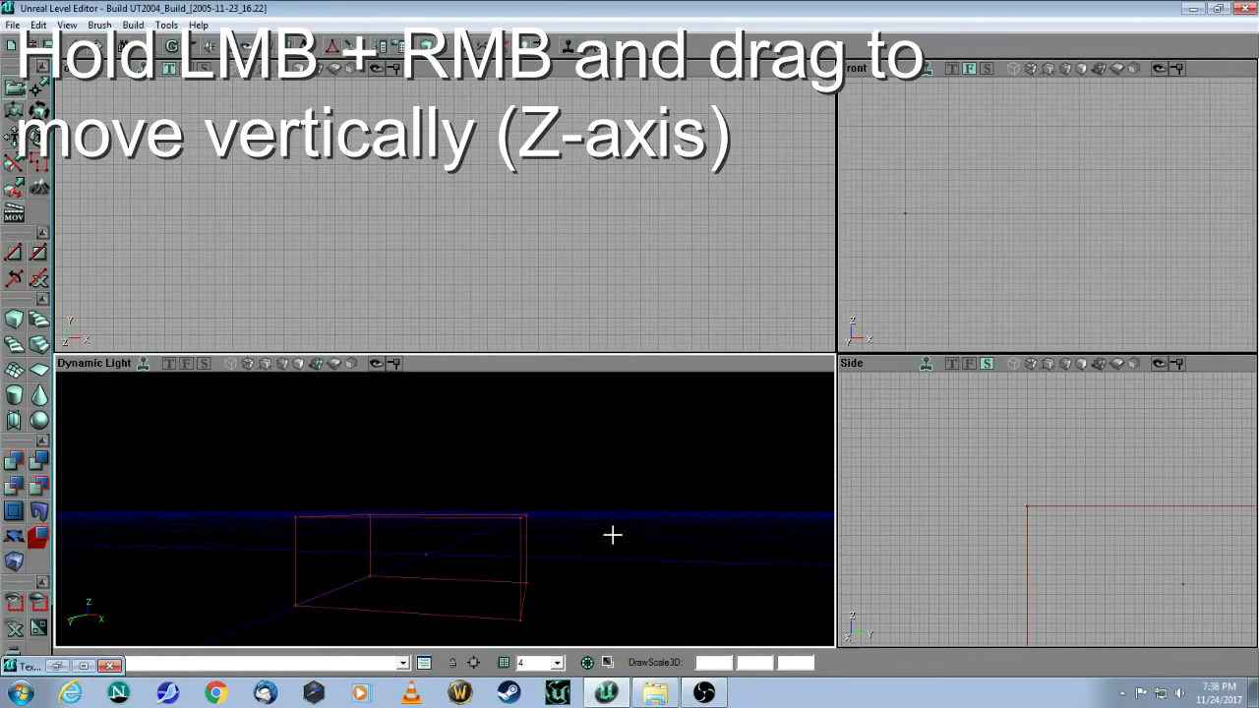
{"action": "mouse_move", "coordinate": [616, 512]}
{"action": "left_mouse_down"}
{"action": "mouse_move", "coordinate": [615, 617]}
{"action": "mouse_move", "coordinate": [614, 482]}
{"action": "mouse_move", "coordinate": [595, 618]}
{"action": "mouse_move", "coordinate": [592, 521]}
{"action": "mouse_move", "coordinate": [590, 609]}
{"action": "mouse_move", "coordinate": [587, 553]}
{"action": "mouse_move", "coordinate": [586, 639]}
{"action": "mouse_move", "coordinate": [590, 482]}
{"action": "mouse_move", "coordinate": [591, 506]}
{"action": "mouse_move", "coordinate": [606, 508]}
{"action": "left_mouse_up"}
{"action": "left_click_drag", "start_coordinate": [636, 555], "coordinate": [640, 487]}
Step: Subtract the cube brush to carve a hollow room textured with wal01HA
{"action": "left_click", "coordinate": [57, 666]}
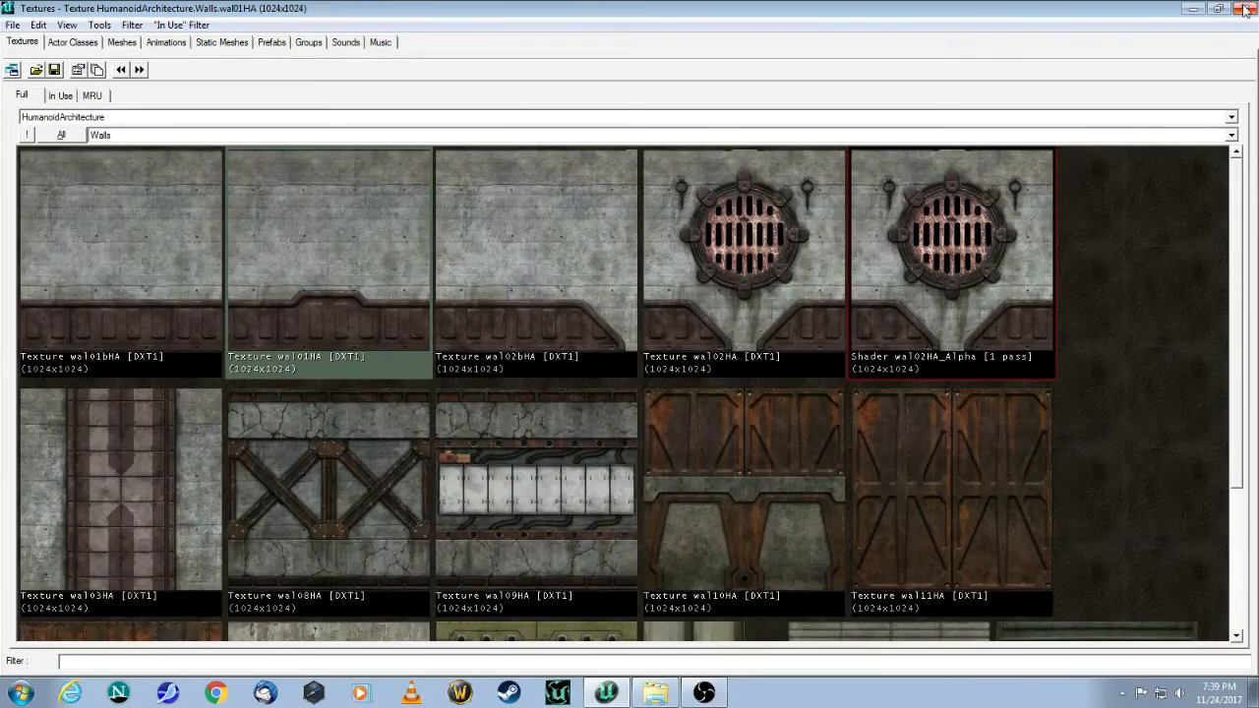
{"action": "left_click", "coordinate": [1190, 10]}
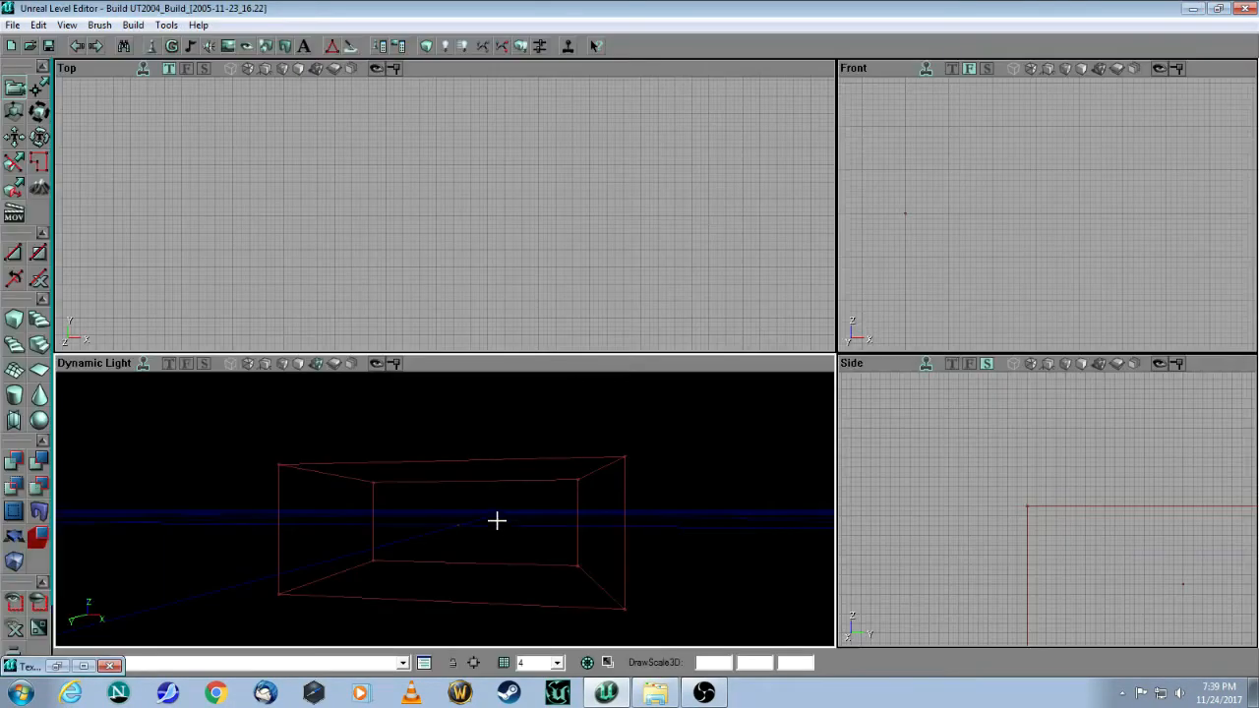
{"action": "left_click", "coordinate": [37, 461]}
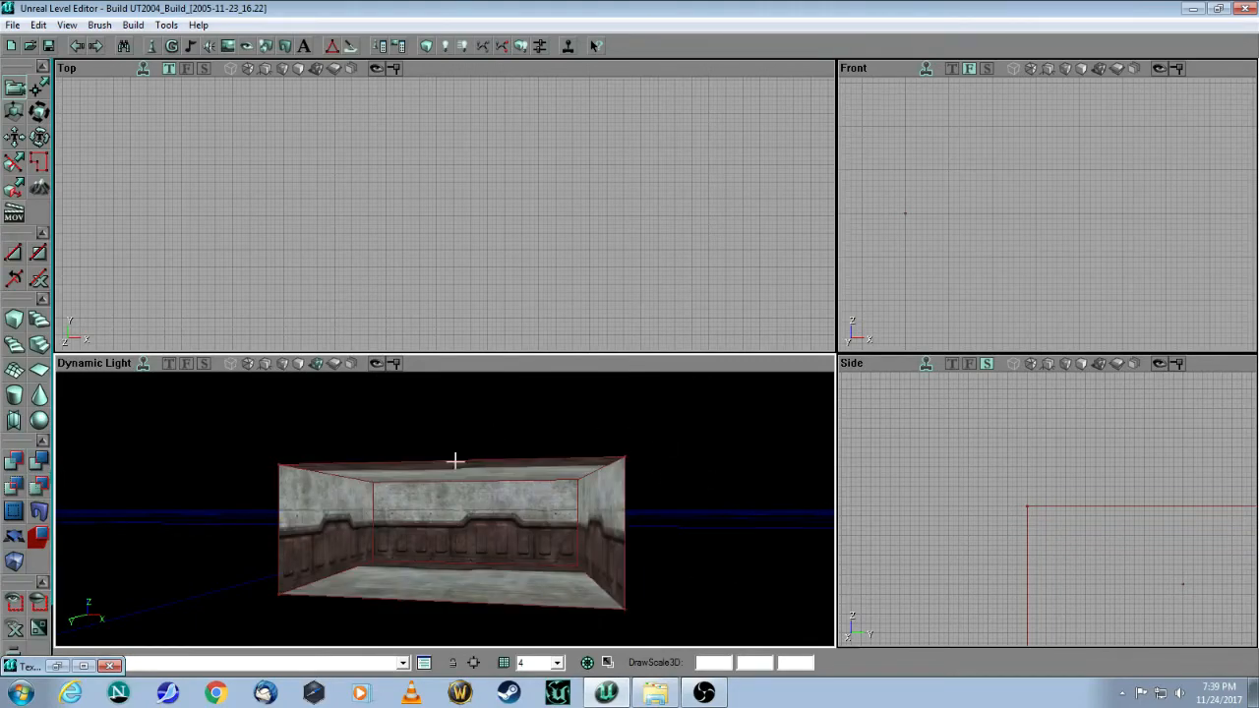
Step: Fly the 3D view into the room toward a corner and select the floor, then the left wall
{"action": "left_click_drag", "start_coordinate": [440, 525], "coordinate": [448, 423]}
{"action": "right_click_drag", "start_coordinate": [440, 525], "coordinate": [453, 472]}
{"action": "left_click_drag", "start_coordinate": [453, 472], "coordinate": [831, 461]}
{"action": "left_click_drag", "start_coordinate": [537, 517], "coordinate": [373, 448]}
{"action": "mouse_move", "coordinate": [445, 529]}
{"action": "left_mouse_down"}
{"action": "mouse_move", "coordinate": [389, 506]}
{"action": "mouse_move", "coordinate": [379, 472]}
{"action": "mouse_move", "coordinate": [324, 482]}
{"action": "mouse_move", "coordinate": [442, 503]}
{"action": "mouse_move", "coordinate": [444, 394]}
{"action": "mouse_move", "coordinate": [445, 506]}
{"action": "mouse_move", "coordinate": [482, 504]}
{"action": "mouse_move", "coordinate": [482, 472]}
{"action": "mouse_move", "coordinate": [462, 492]}
{"action": "mouse_move", "coordinate": [472, 462]}
{"action": "mouse_move", "coordinate": [506, 464]}
{"action": "mouse_move", "coordinate": [526, 442]}
{"action": "mouse_move", "coordinate": [535, 477]}
{"action": "mouse_move", "coordinate": [482, 491]}
{"action": "mouse_move", "coordinate": [438, 549]}
{"action": "left_mouse_up"}
{"action": "left_click", "coordinate": [437, 548]}
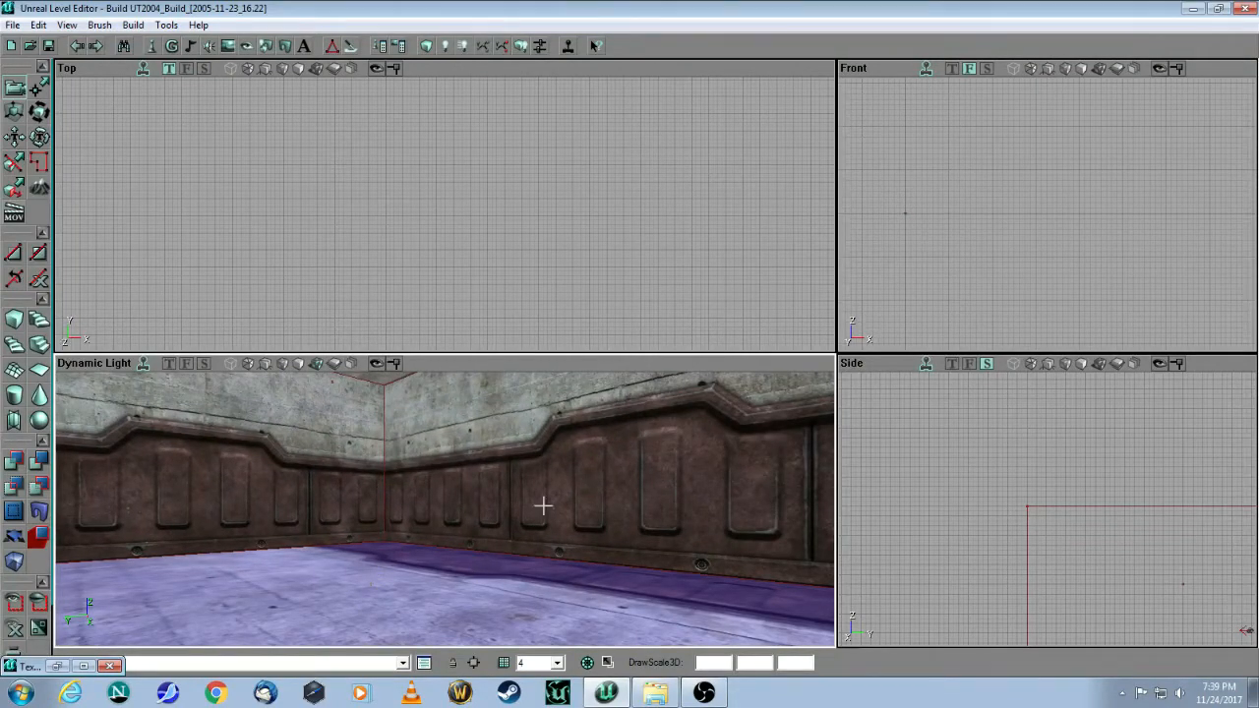
{"action": "mouse_move", "coordinate": [302, 489]}
{"action": "left_mouse_down"}
{"action": "mouse_move", "coordinate": [256, 491]}
{"action": "mouse_move", "coordinate": [289, 471]}
{"action": "left_mouse_up"}
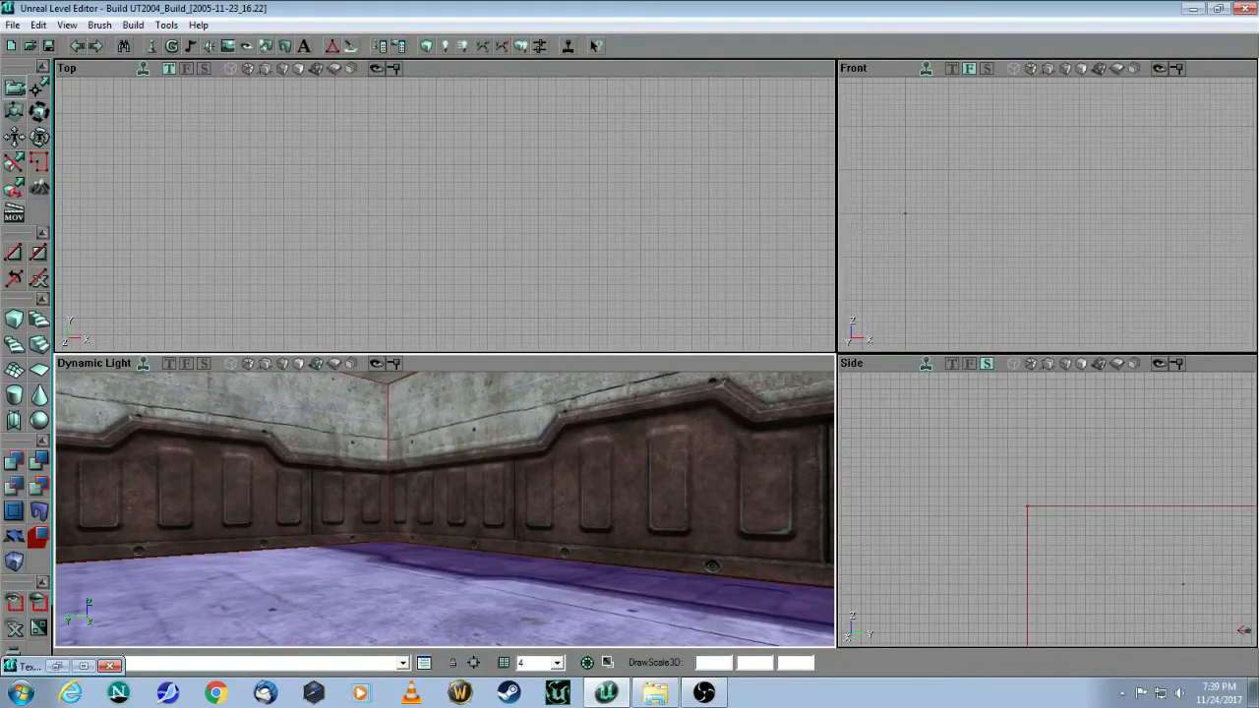
{"action": "left_click", "coordinate": [289, 471]}
Step: Select the floor and apply the flr04HA texture from the Floors group
{"action": "left_click", "coordinate": [548, 497]}
{"action": "left_click", "coordinate": [543, 487]}
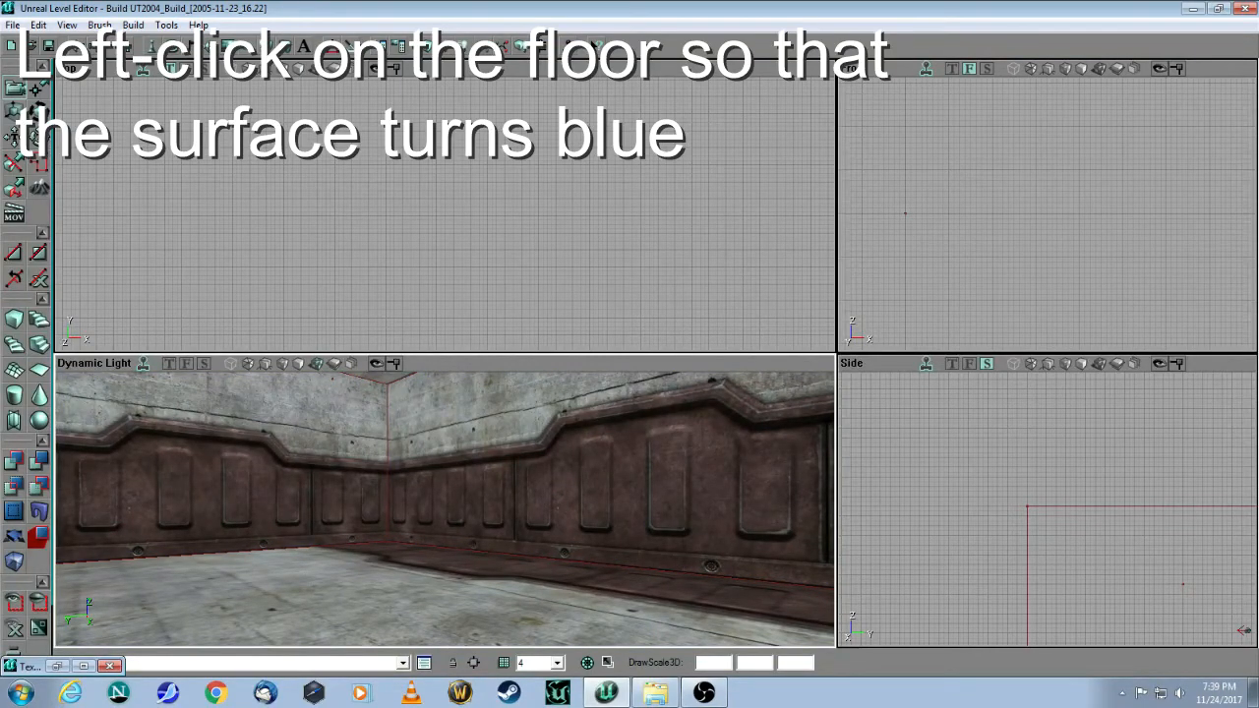
{"action": "left_click", "coordinate": [370, 602]}
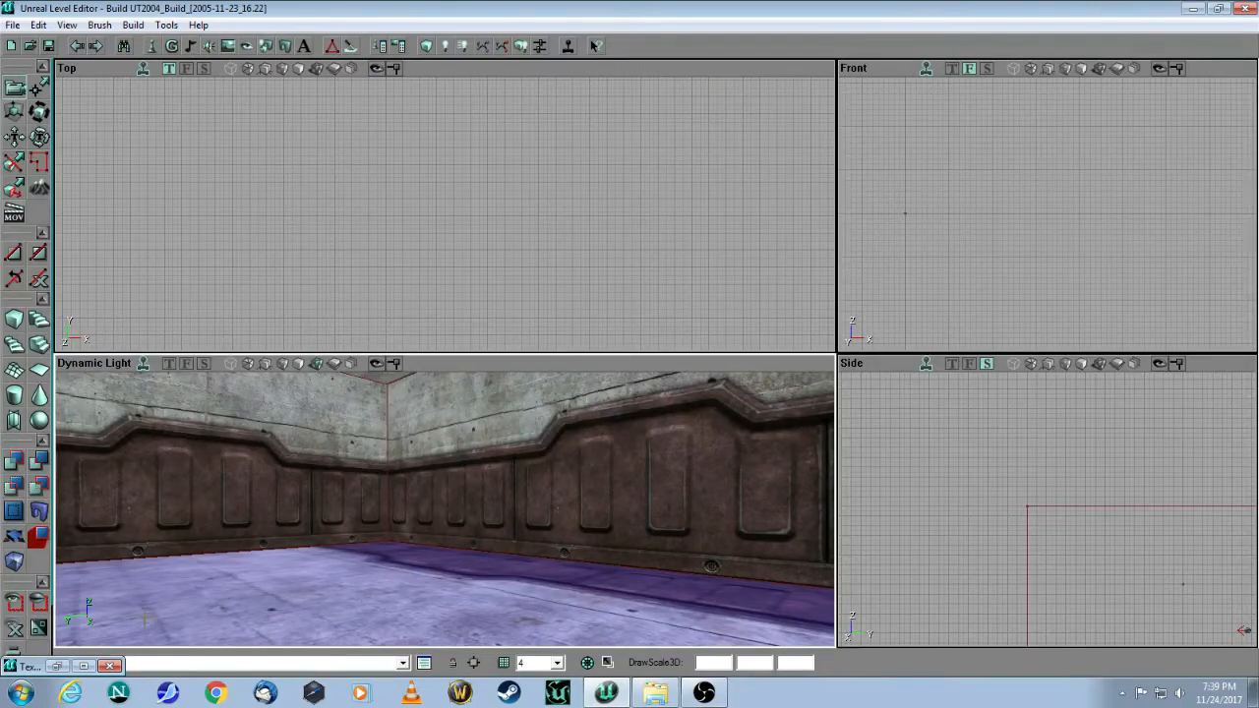
{"action": "left_click", "coordinate": [57, 666]}
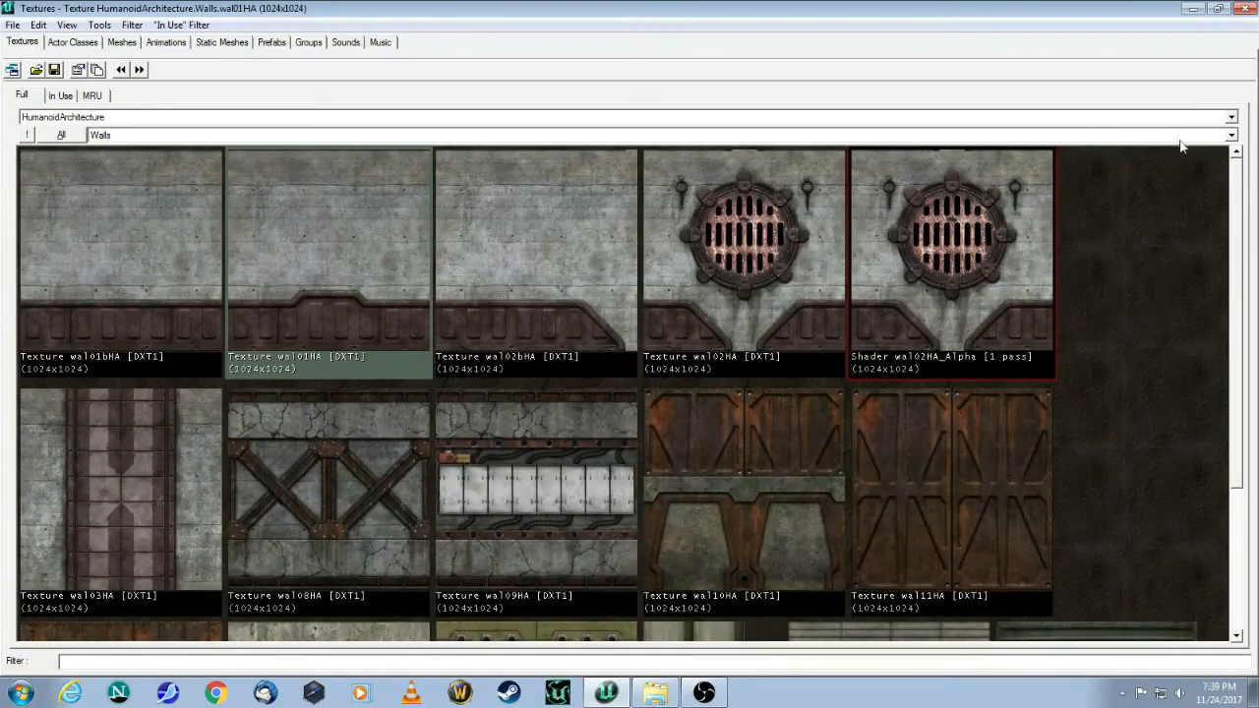
{"action": "left_click", "coordinate": [1230, 135]}
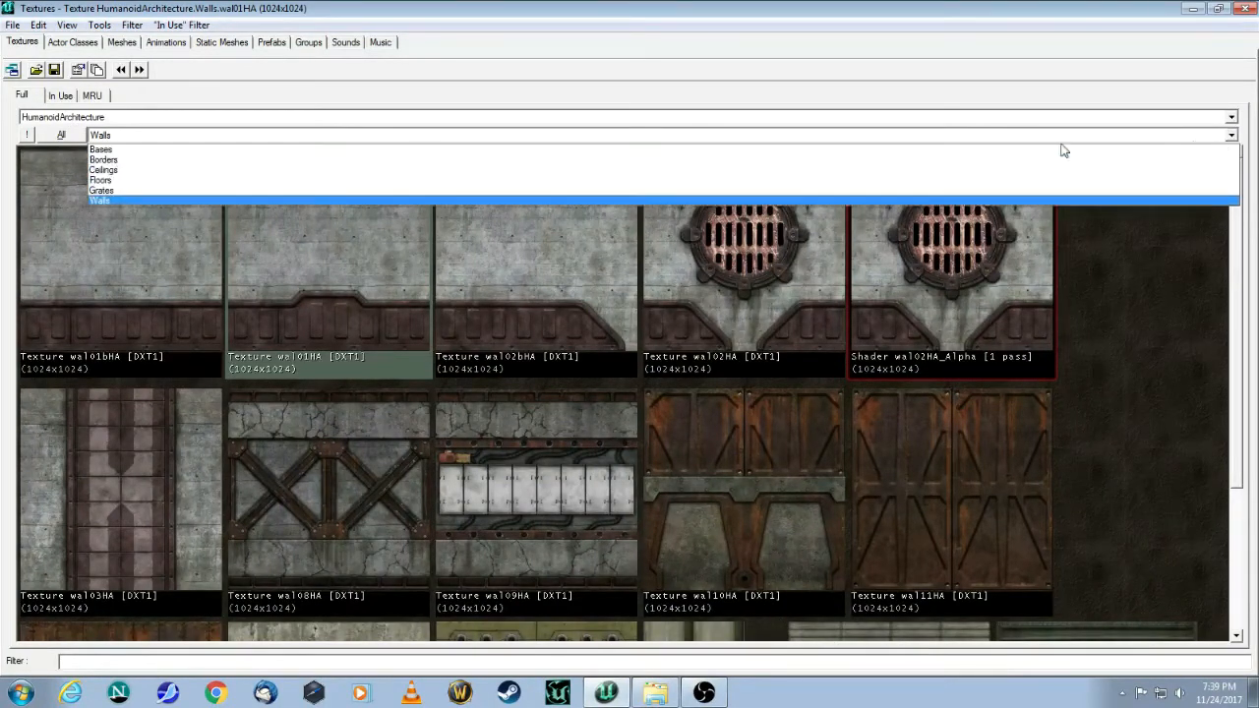
{"action": "left_click", "coordinate": [131, 182]}
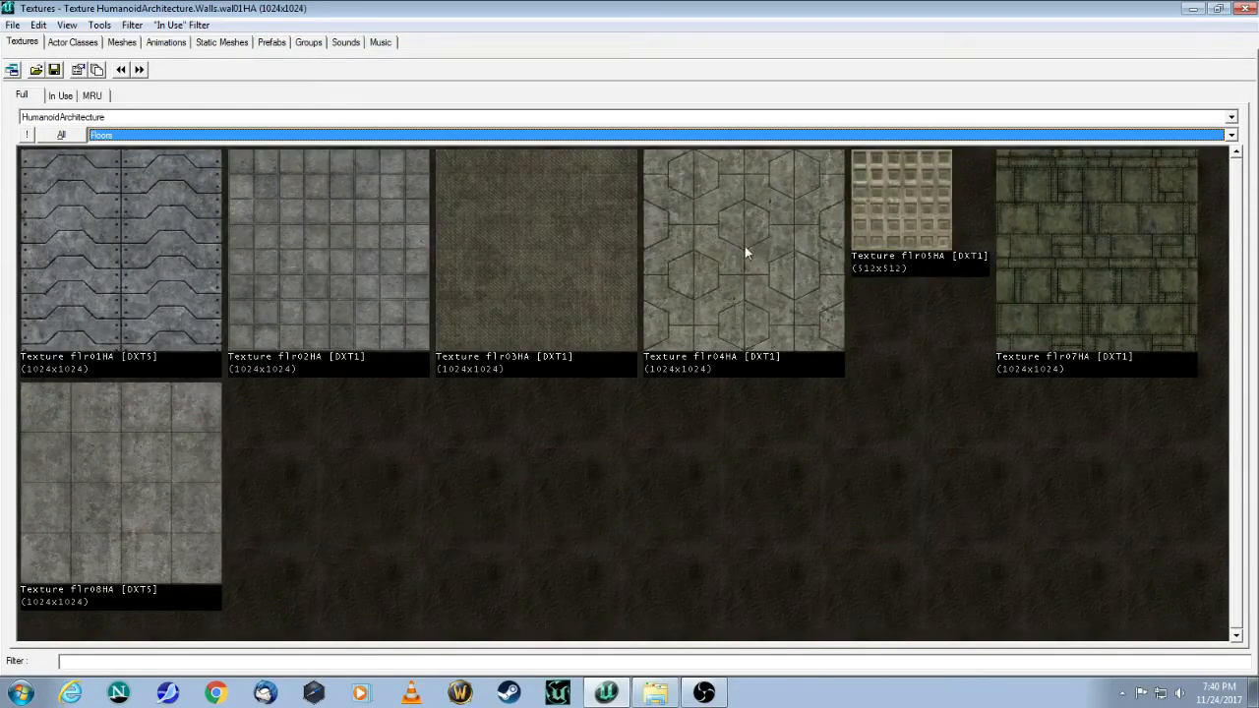
{"action": "left_click", "coordinate": [773, 242]}
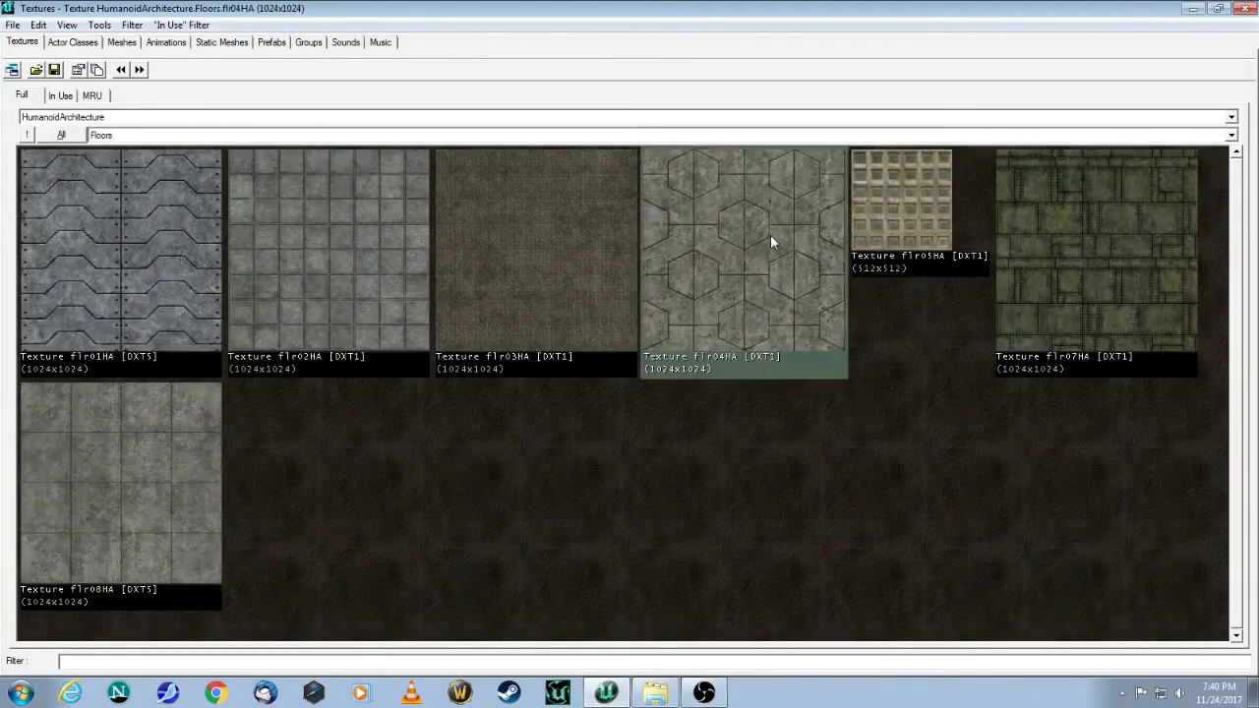
{"action": "left_click", "coordinate": [1193, 8]}
Step: Select the ceiling, apply cel01HA from the Ceilings group, and check the room in 3D
{"action": "mouse_move", "coordinate": [475, 589]}
{"action": "left_mouse_down"}
{"action": "mouse_move", "coordinate": [507, 560]}
{"action": "mouse_move", "coordinate": [475, 589]}
{"action": "left_mouse_up"}
{"action": "mouse_move", "coordinate": [404, 543]}
{"action": "left_mouse_down"}
{"action": "mouse_move", "coordinate": [416, 576]}
{"action": "mouse_move", "coordinate": [416, 543]}
{"action": "left_mouse_up"}
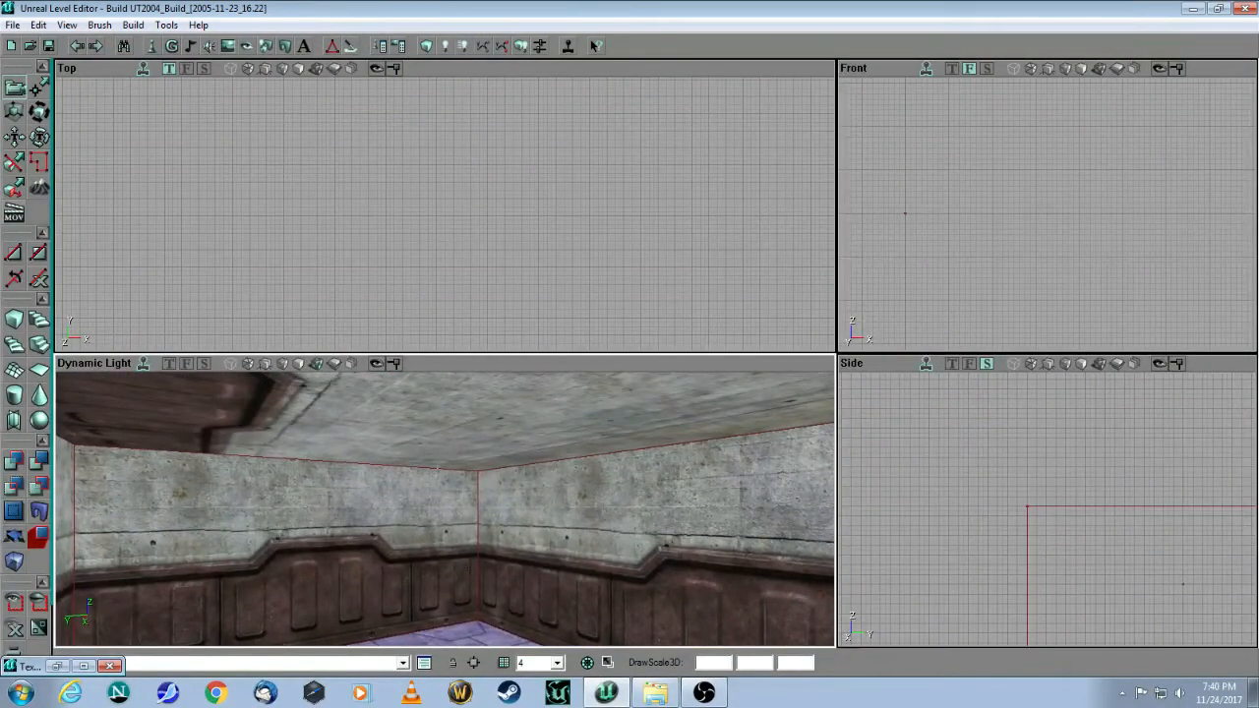
{"action": "left_click", "coordinate": [455, 421]}
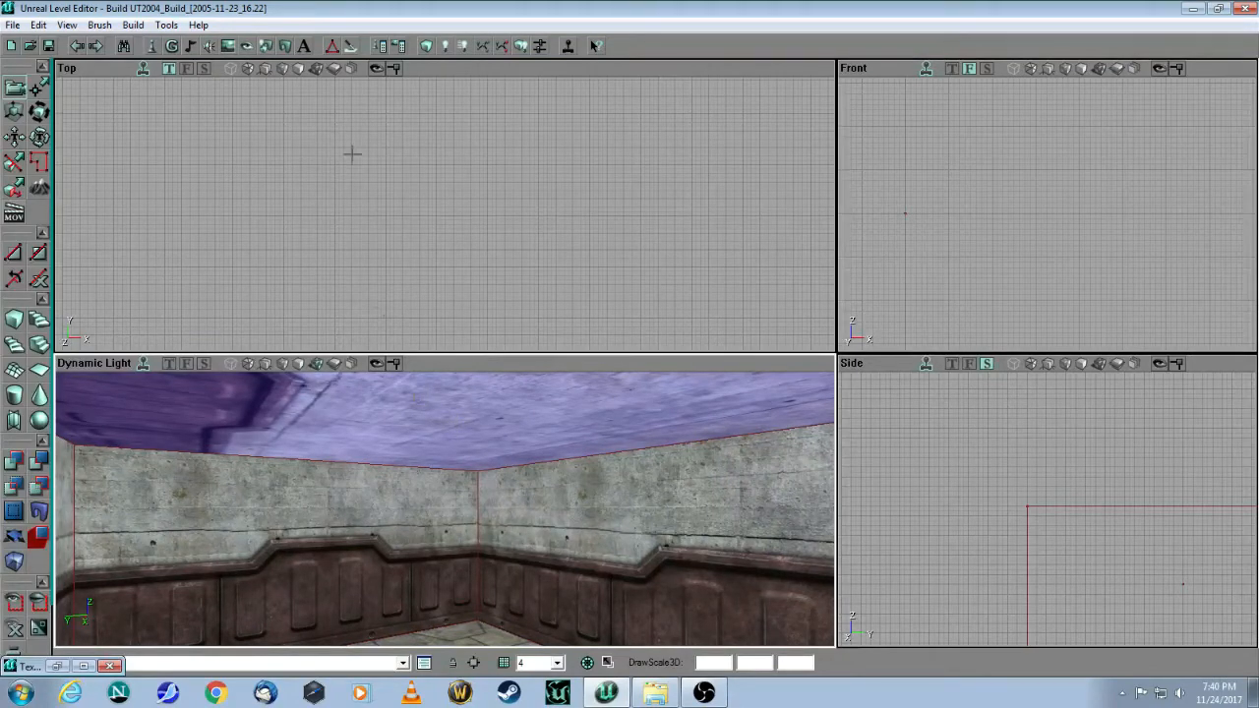
{"action": "left_click", "coordinate": [56, 666]}
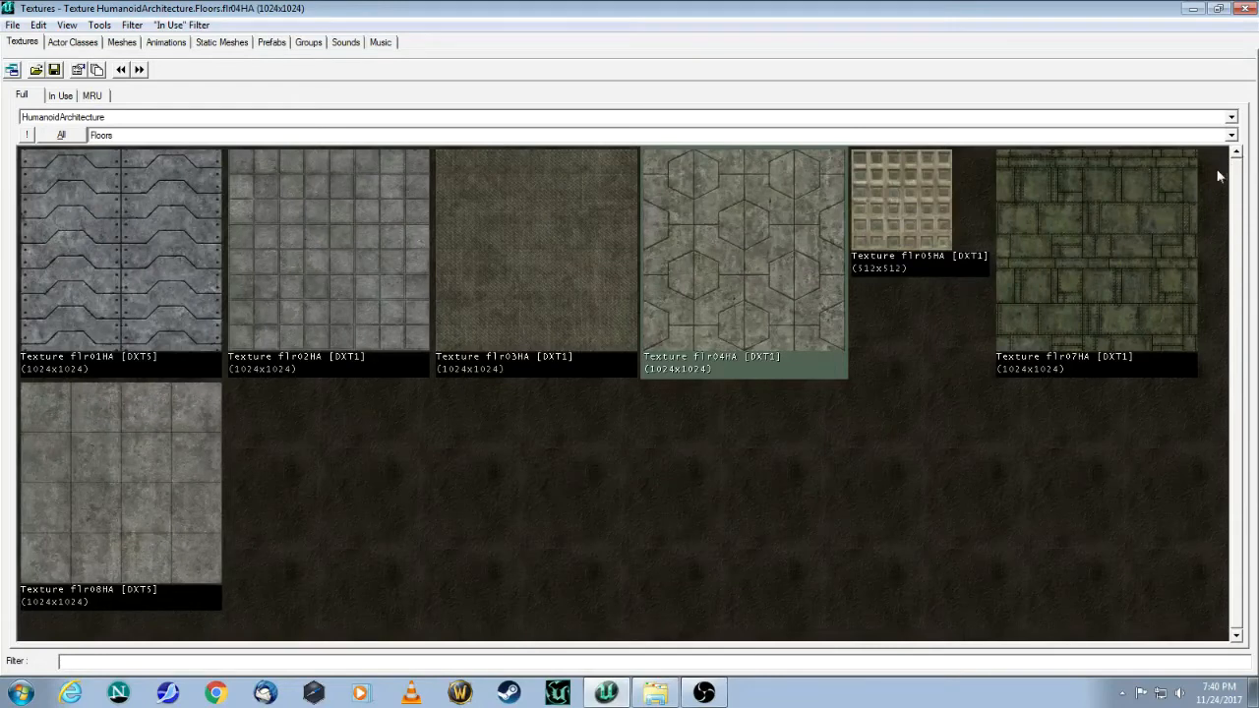
{"action": "left_click", "coordinate": [1231, 136]}
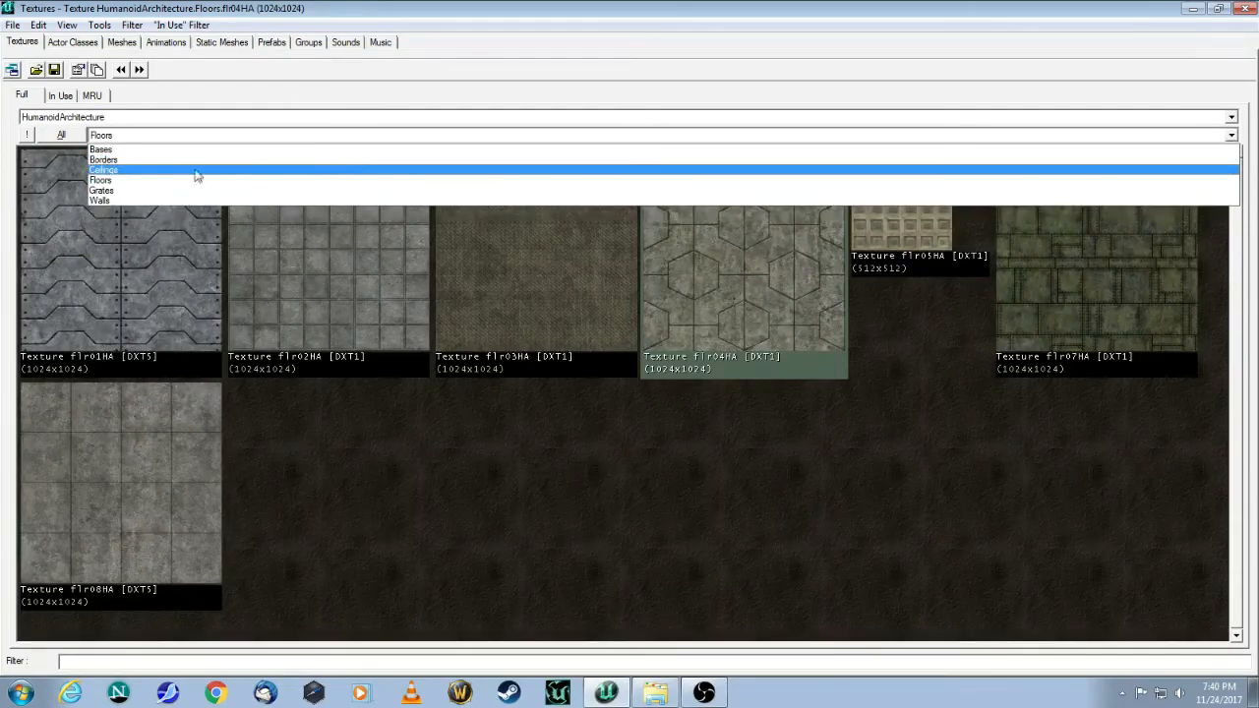
{"action": "left_click", "coordinate": [104, 170]}
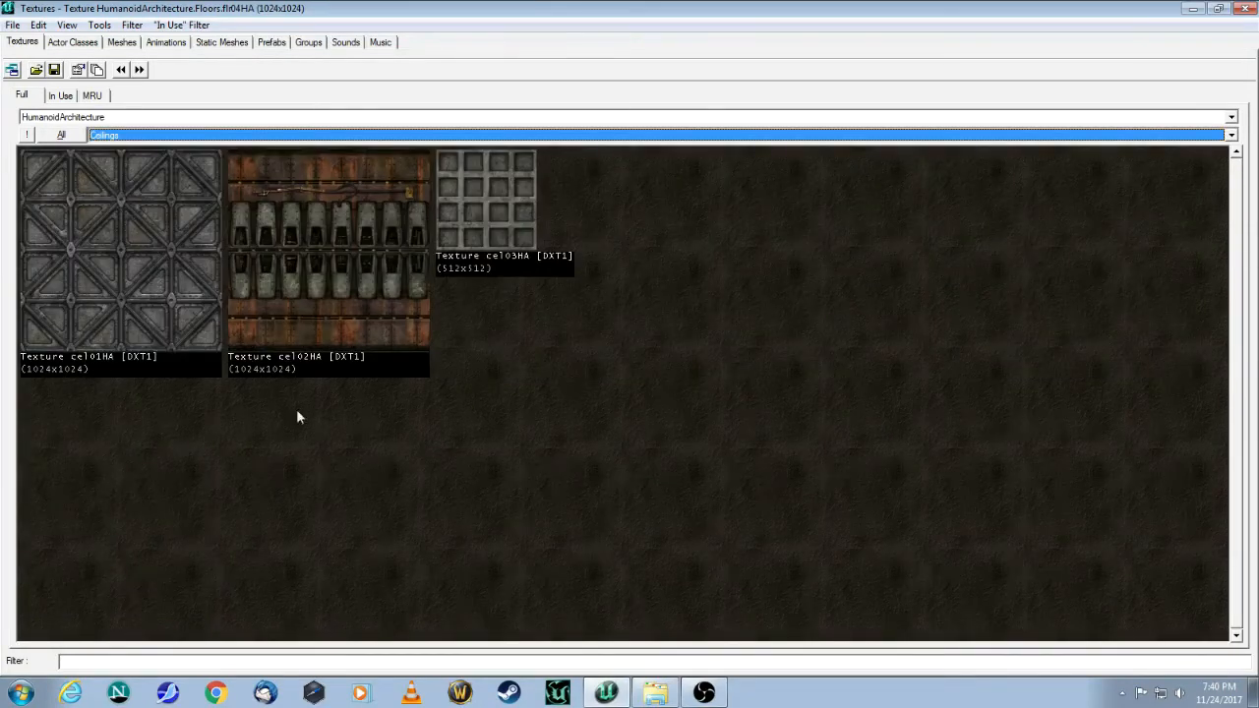
{"action": "left_click", "coordinate": [106, 264]}
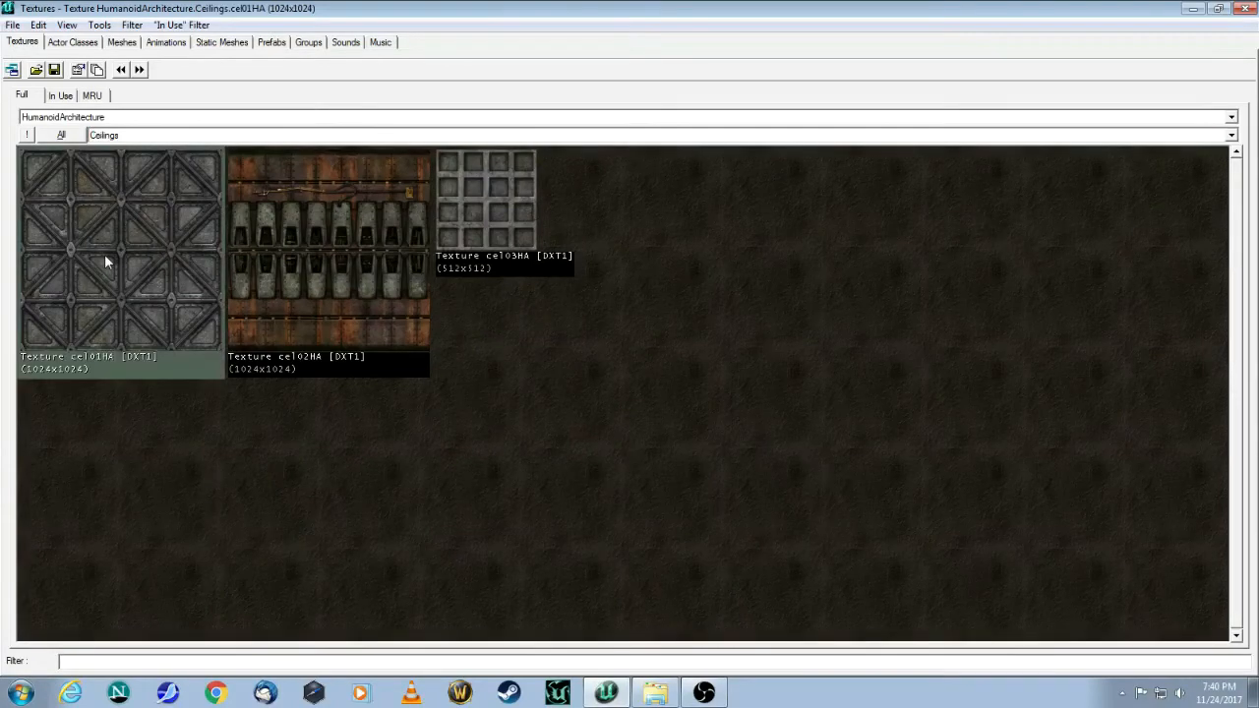
{"action": "left_click", "coordinate": [1193, 10]}
{"action": "left_click_drag", "start_coordinate": [444, 509], "coordinate": [467, 561]}
{"action": "mouse_move", "coordinate": [467, 560]}
{"action": "right_mouse_down"}
{"action": "mouse_move", "coordinate": [467, 619]}
{"action": "mouse_move", "coordinate": [472, 565]}
{"action": "right_mouse_up"}
{"action": "left_click_drag", "start_coordinate": [472, 566], "coordinate": [542, 501]}
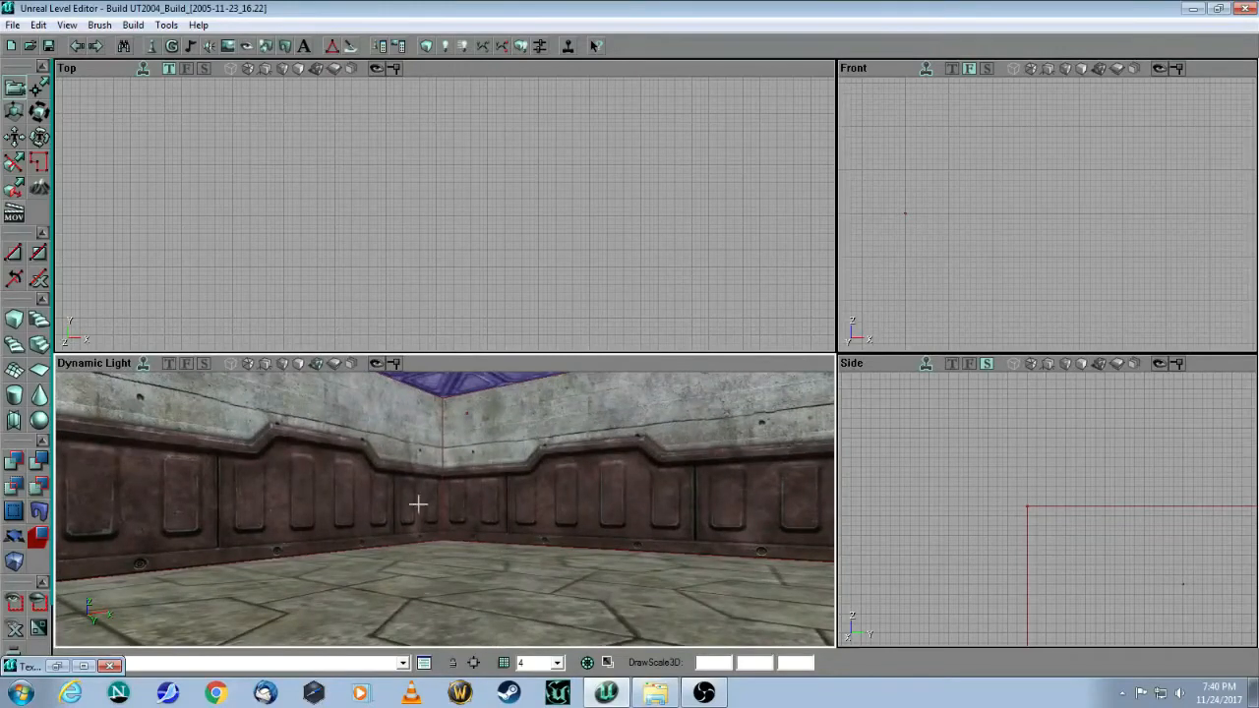
Step: Place a Player Start on the stone floor and inspect it in the 3D and Top views
{"action": "right_click", "coordinate": [457, 599]}
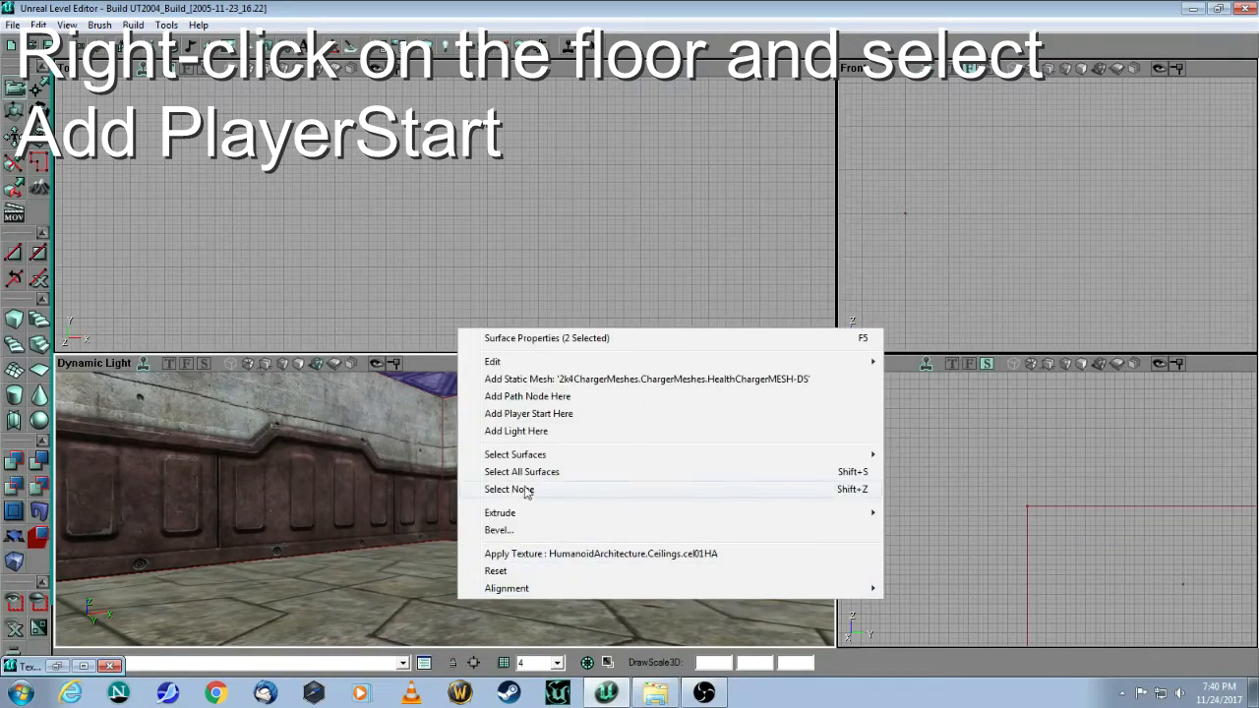
{"action": "left_click", "coordinate": [547, 414]}
{"action": "left_click_drag", "start_coordinate": [496, 521], "coordinate": [501, 488]}
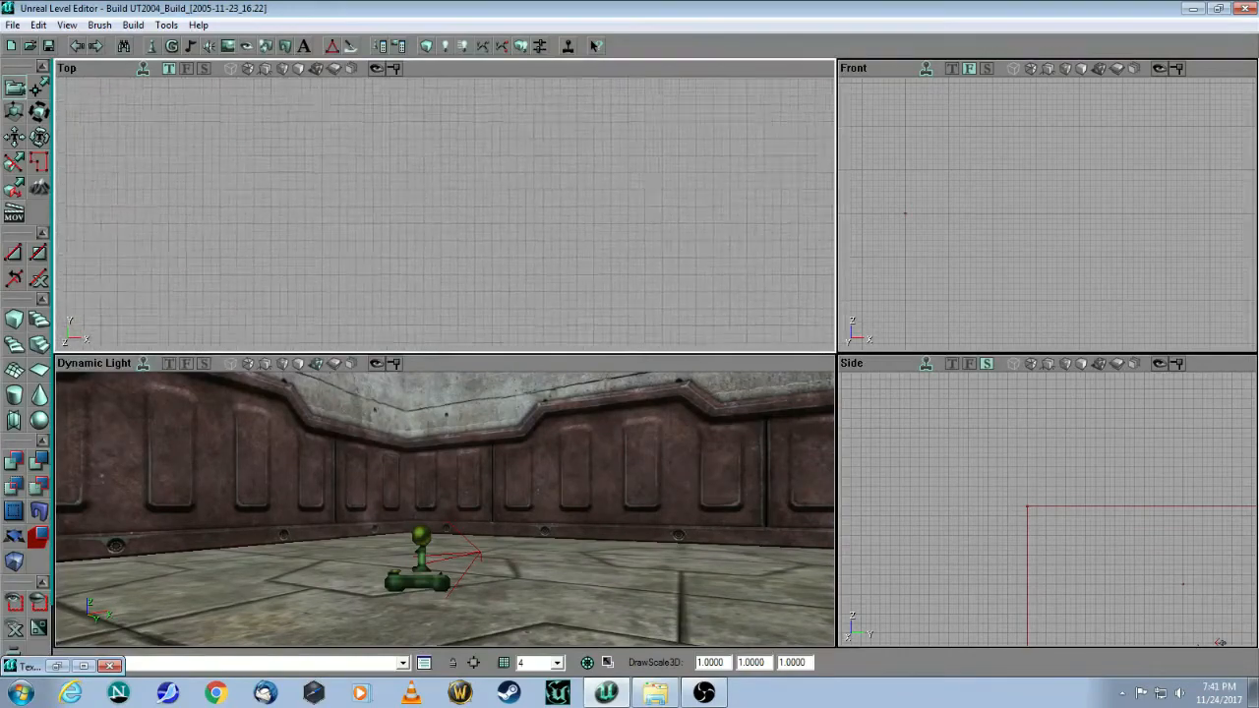
{"action": "mouse_move", "coordinate": [445, 215]}
{"action": "left_mouse_down"}
{"action": "mouse_move", "coordinate": [647, 204]}
{"action": "mouse_move", "coordinate": [765, 177]}
{"action": "mouse_move", "coordinate": [999, 74]}
{"action": "left_mouse_up"}
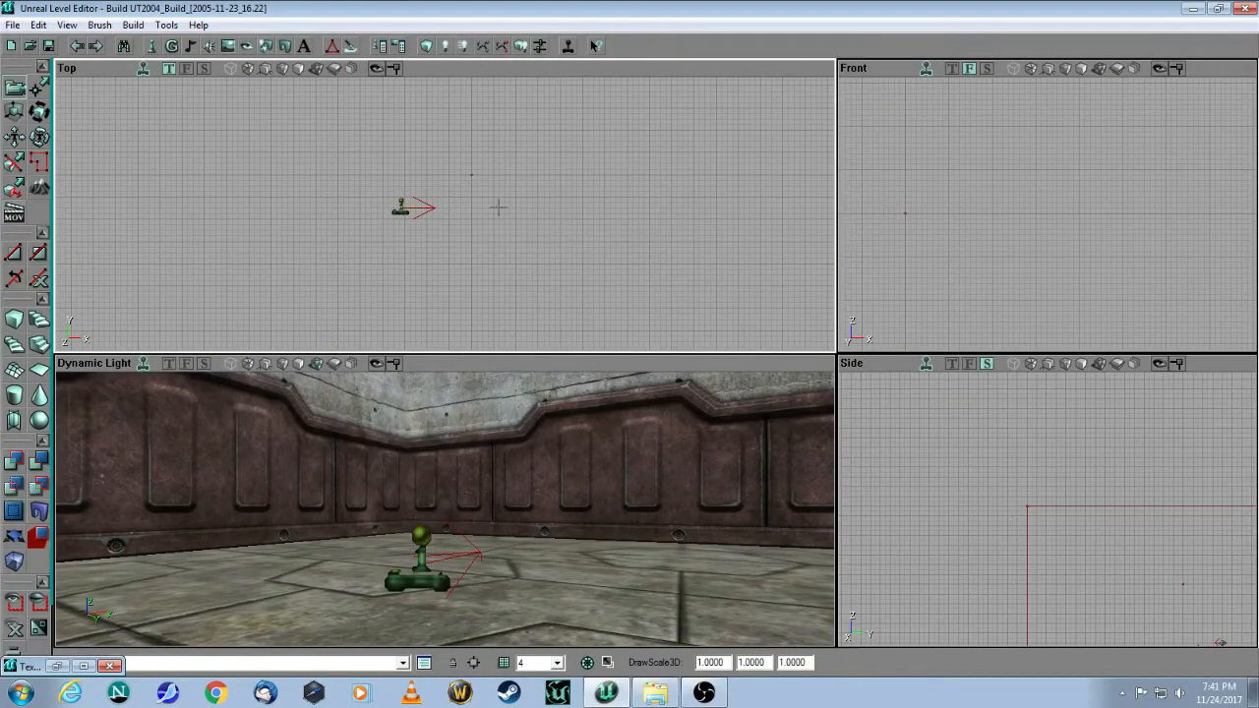
Step: Move the Player Start left in the Top view so it sits near the wall, then deselect it
{"action": "scroll", "coordinate": [481, 212], "scroll_direction": "down", "scroll_amount": 5}
{"action": "scroll", "coordinate": [481, 212], "scroll_direction": "up", "scroll_amount": 4}
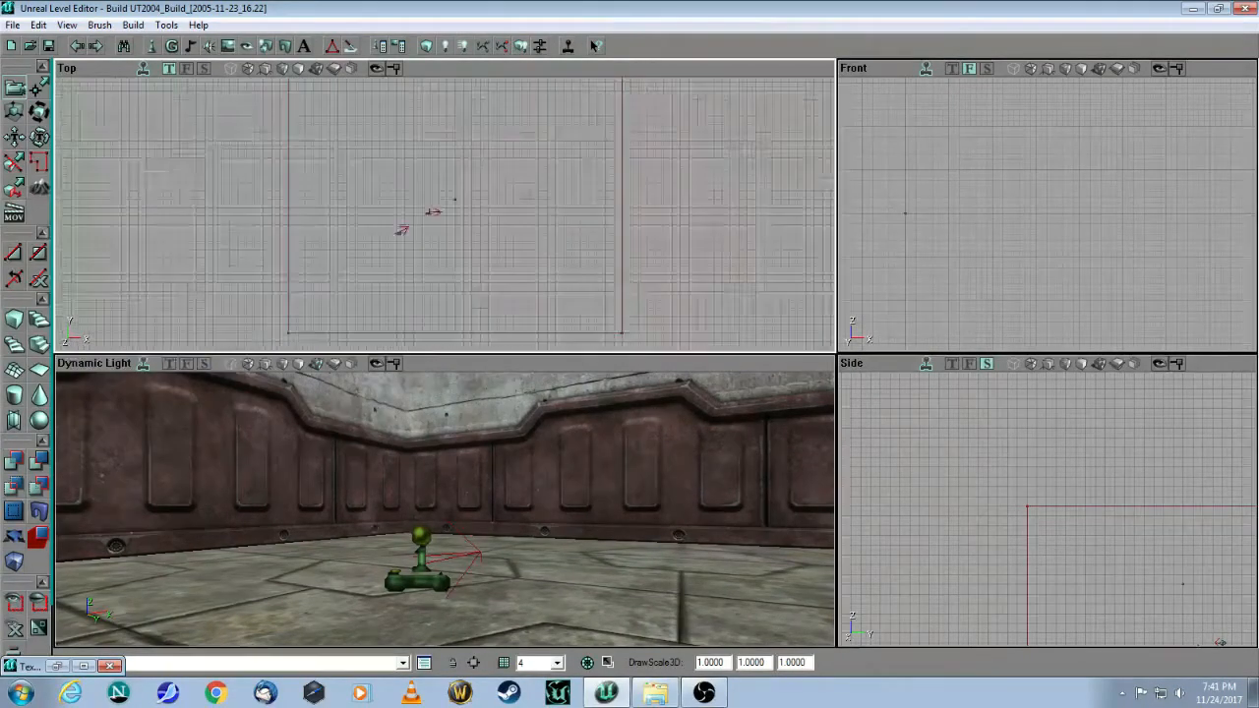
{"action": "scroll", "coordinate": [481, 212], "scroll_direction": "up", "scroll_amount": 4}
{"action": "scroll", "coordinate": [481, 212], "scroll_direction": "down", "scroll_amount": 3}
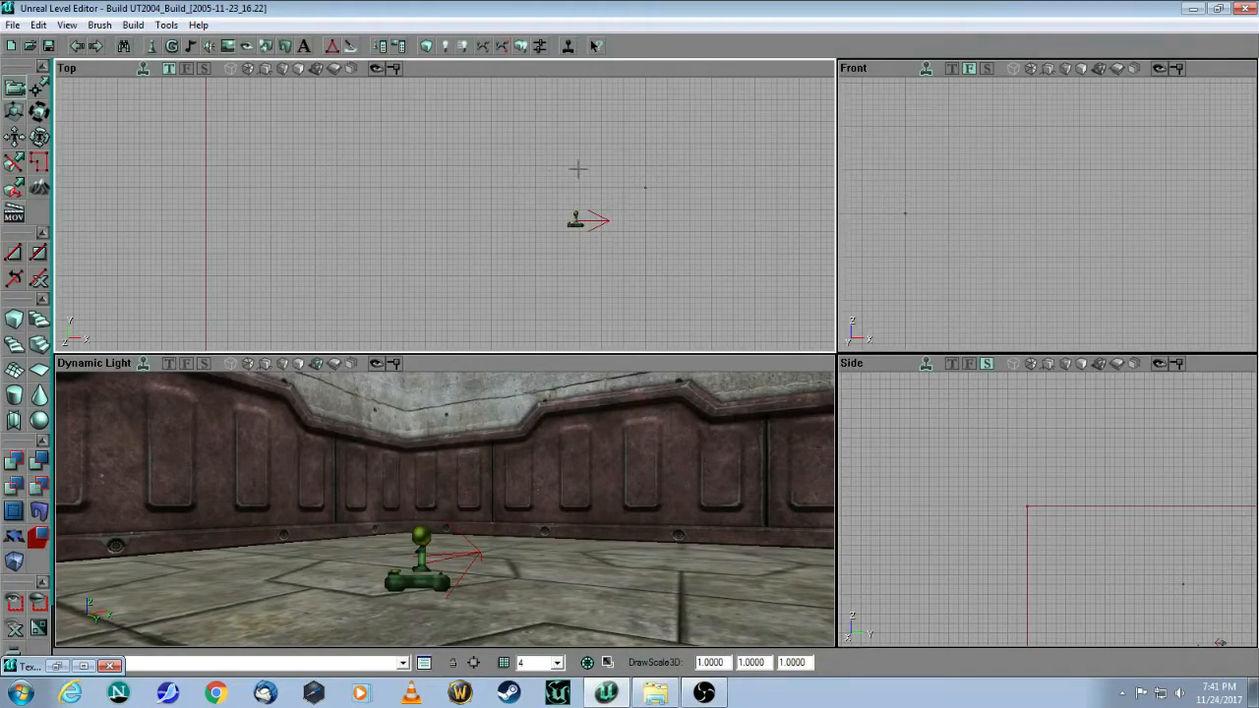
{"action": "left_click_drag", "start_coordinate": [526, 205], "coordinate": [193, 217], "text": "ctrl"}
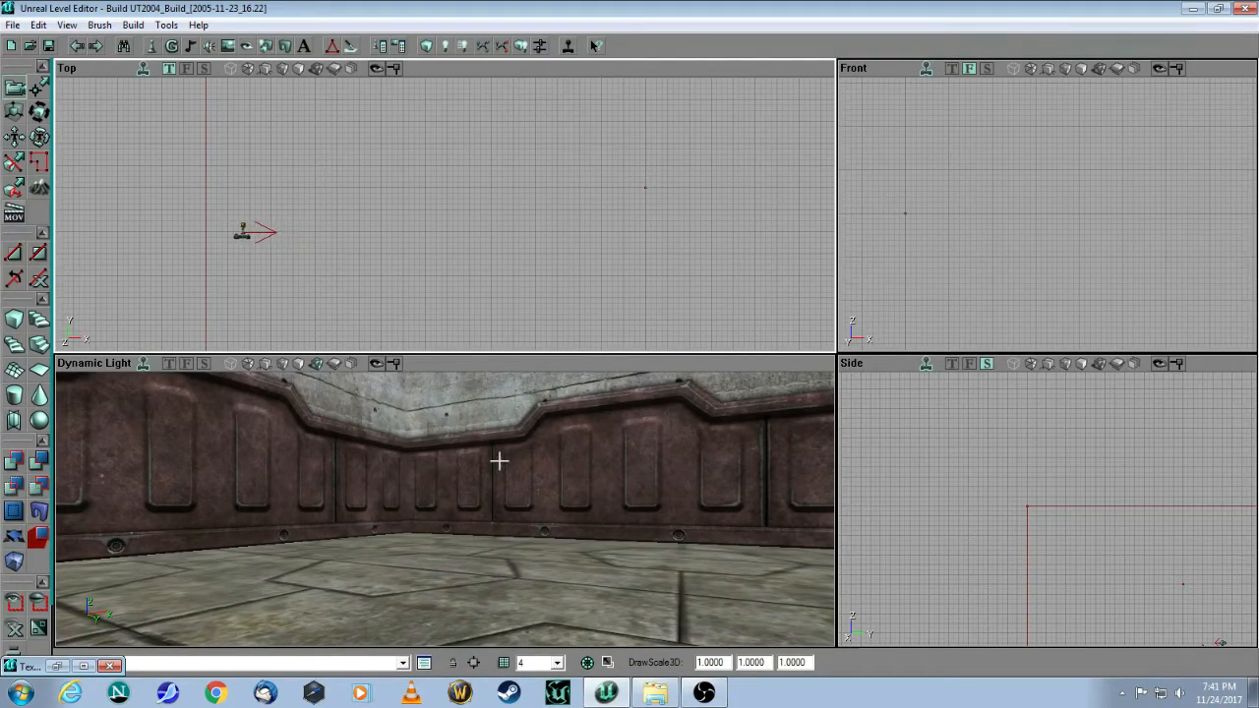
{"action": "left_click_drag", "start_coordinate": [462, 505], "coordinate": [295, 521]}
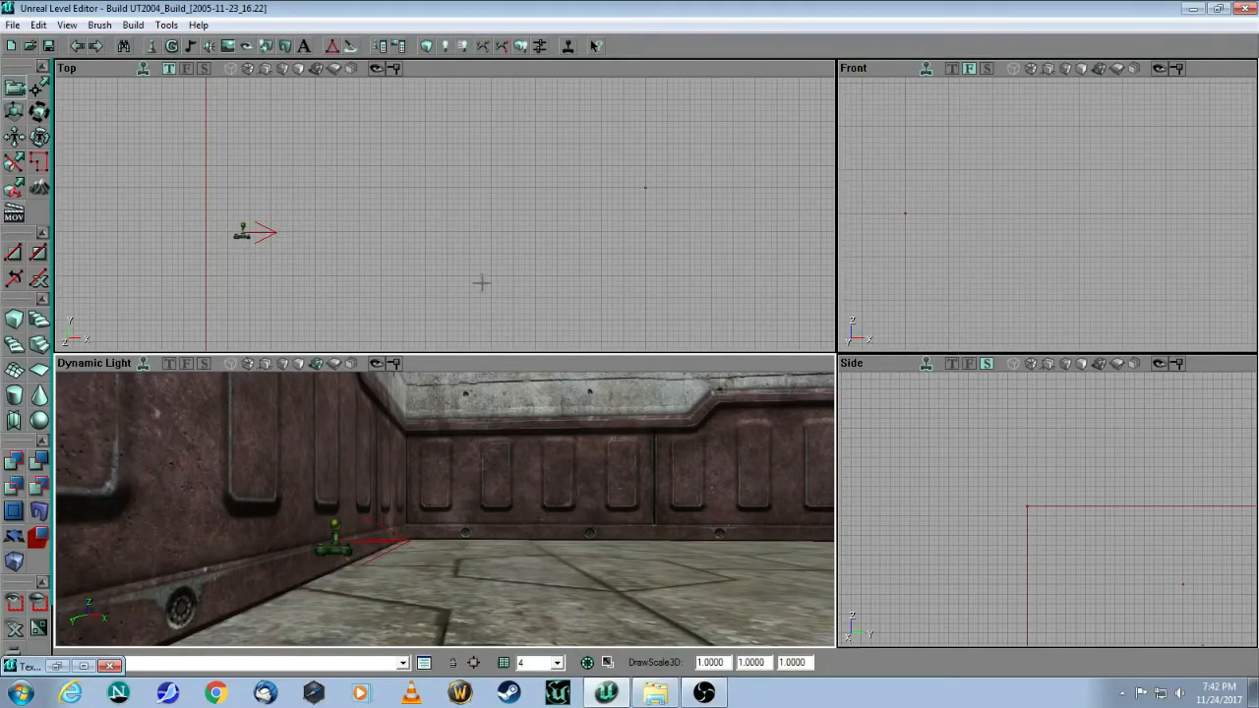
{"action": "left_click_drag", "start_coordinate": [391, 570], "coordinate": [366, 526]}
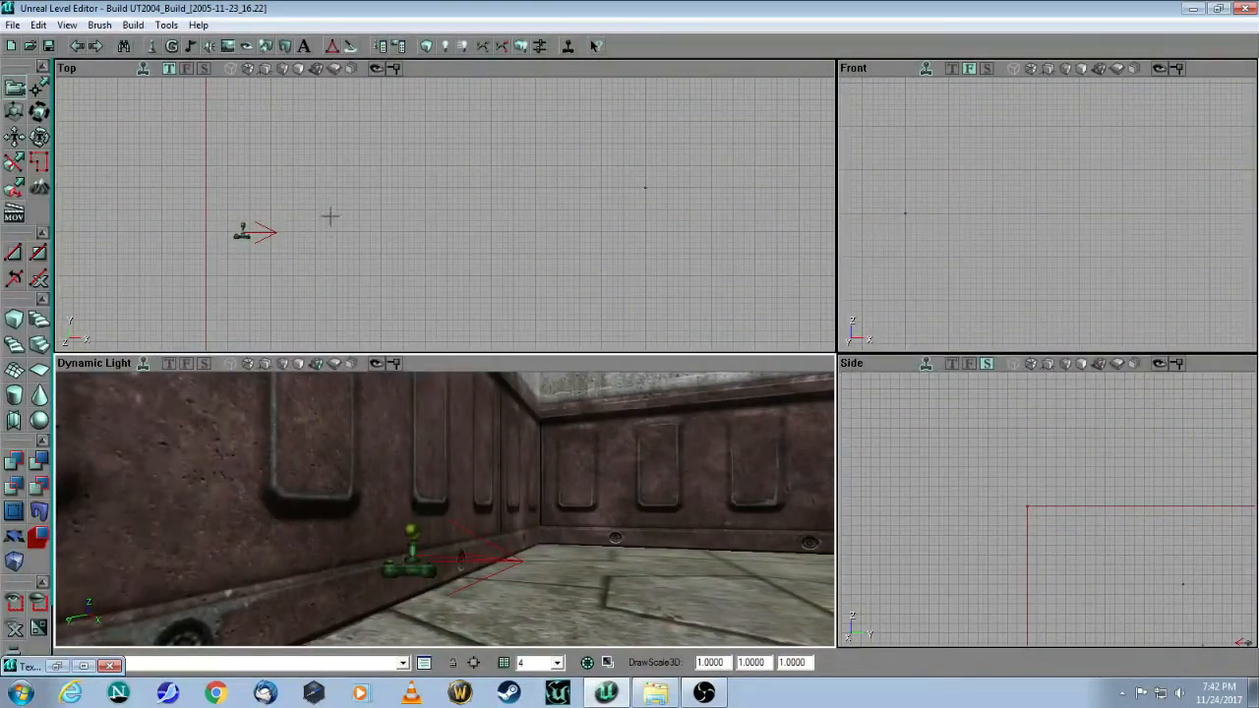
{"action": "left_click", "coordinate": [401, 269]}
{"action": "left_click_drag", "start_coordinate": [552, 563], "coordinate": [698, 544]}
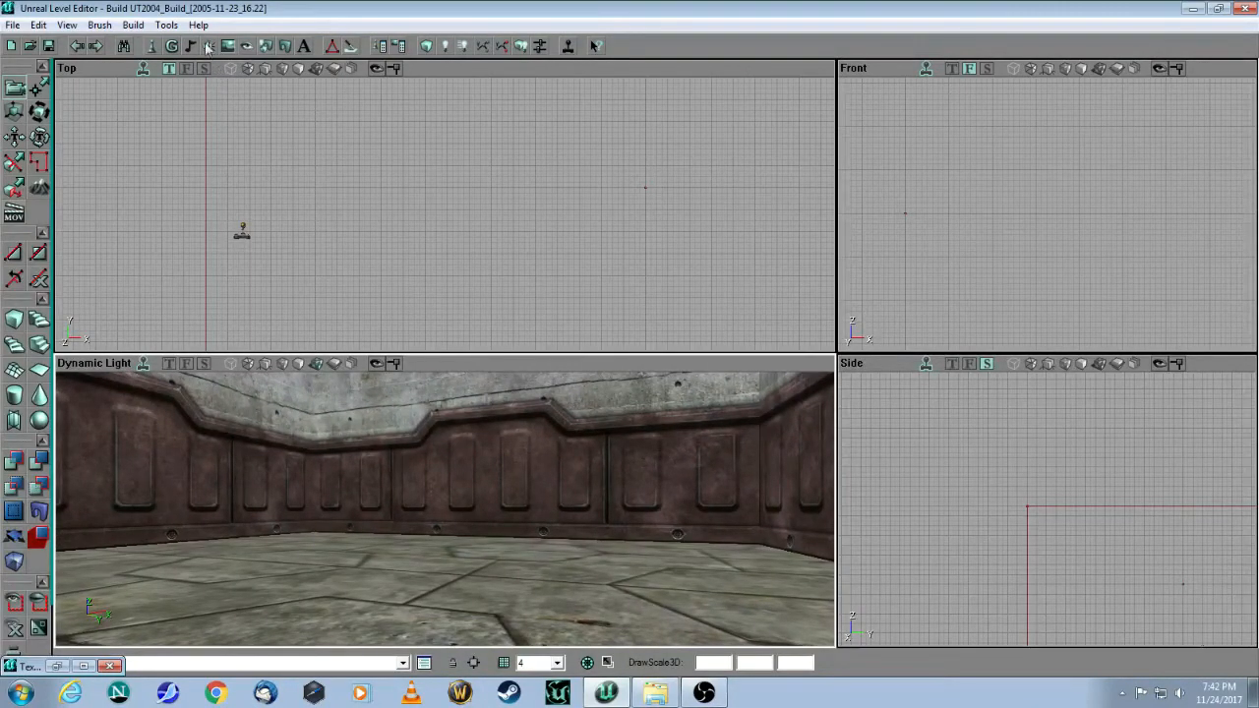
Step: Choose xWeaponBase under xPickUpBase in the Actor Class Browser, then minimize the browser
{"action": "left_click", "coordinate": [153, 46]}
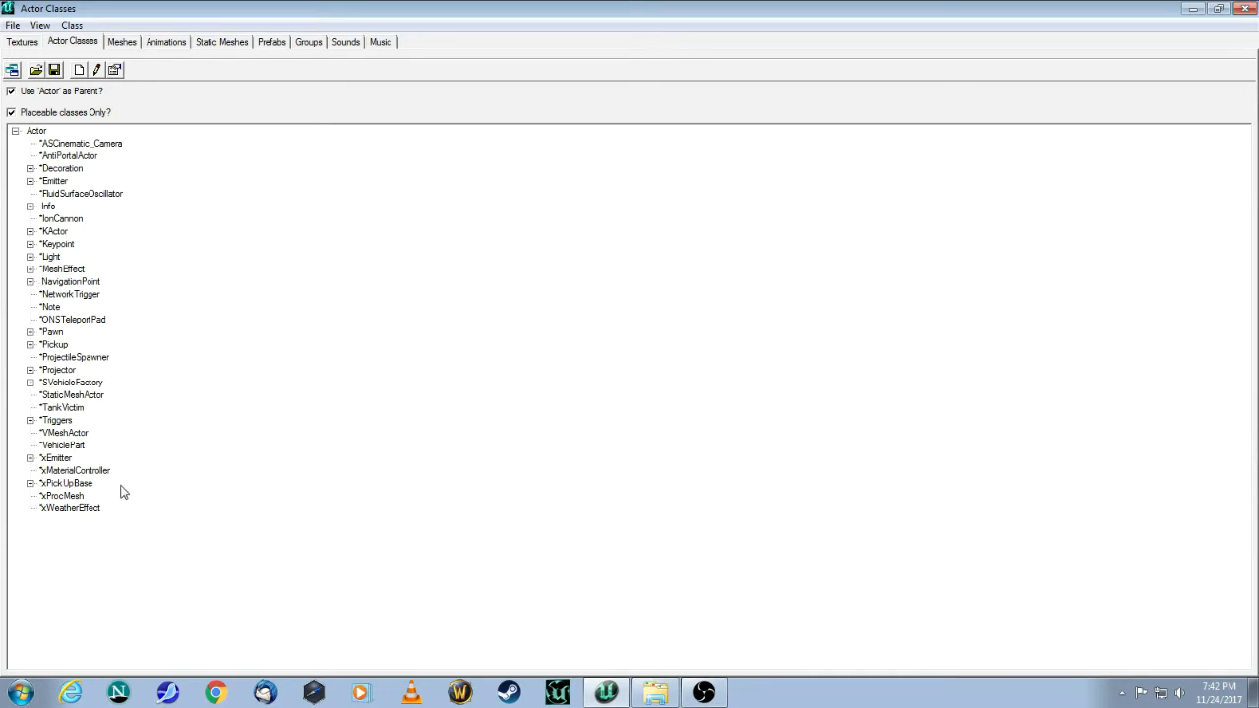
{"action": "left_click", "coordinate": [30, 482]}
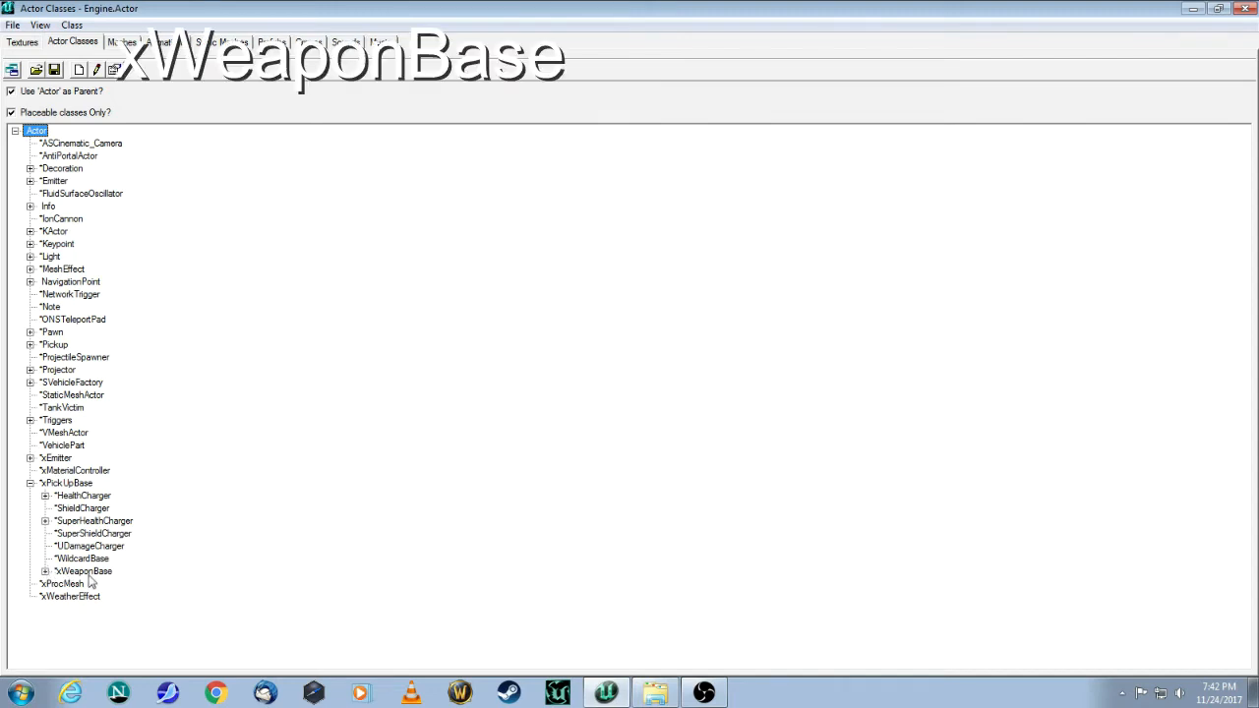
{"action": "left_click", "coordinate": [45, 571]}
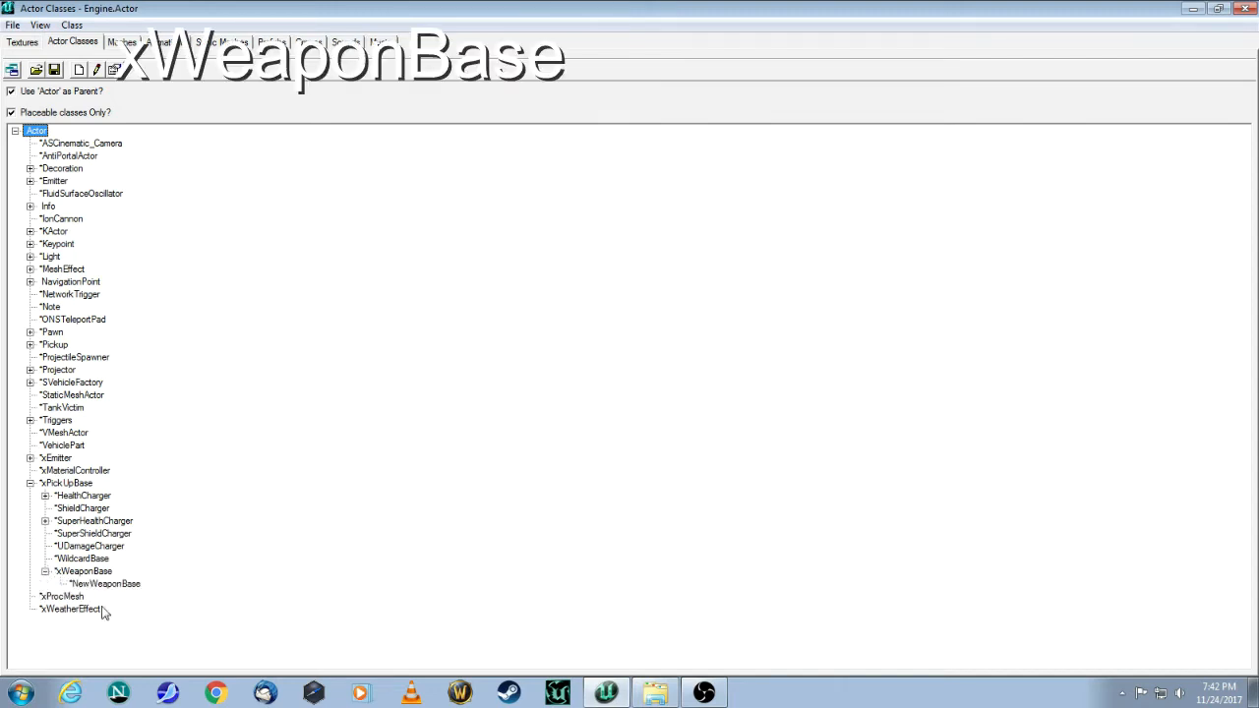
{"action": "left_click", "coordinate": [71, 573]}
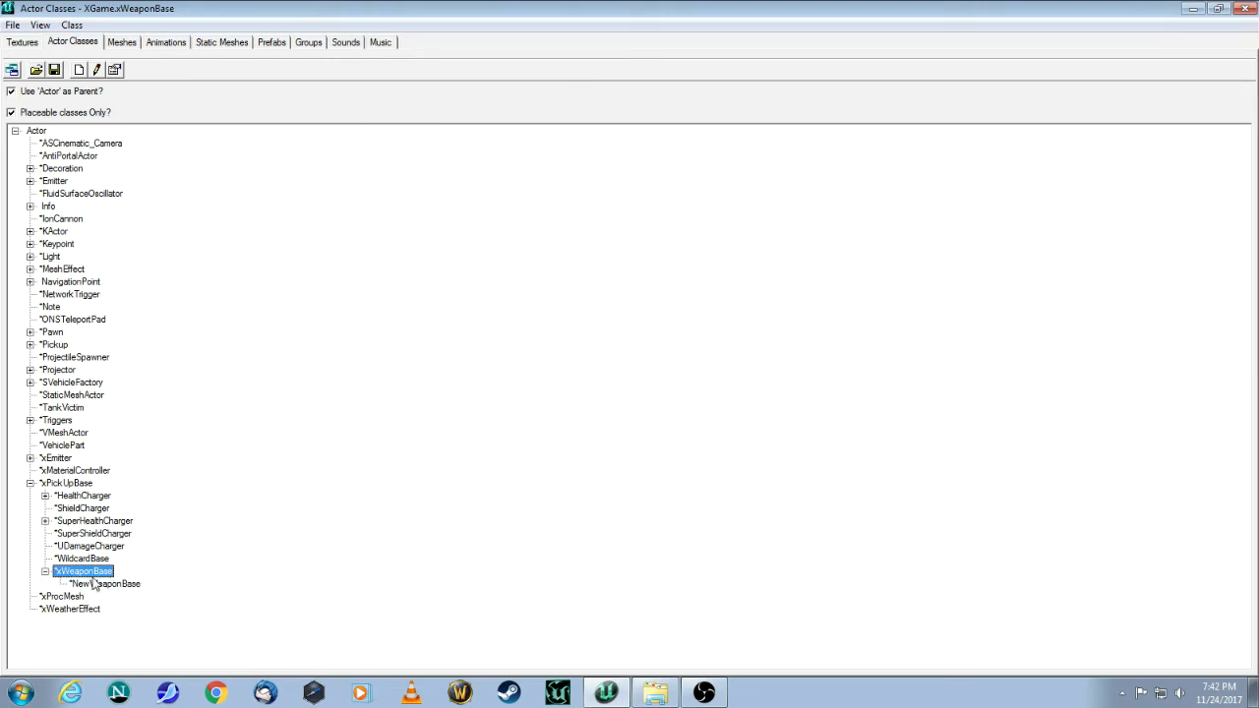
{"action": "left_click", "coordinate": [1192, 9]}
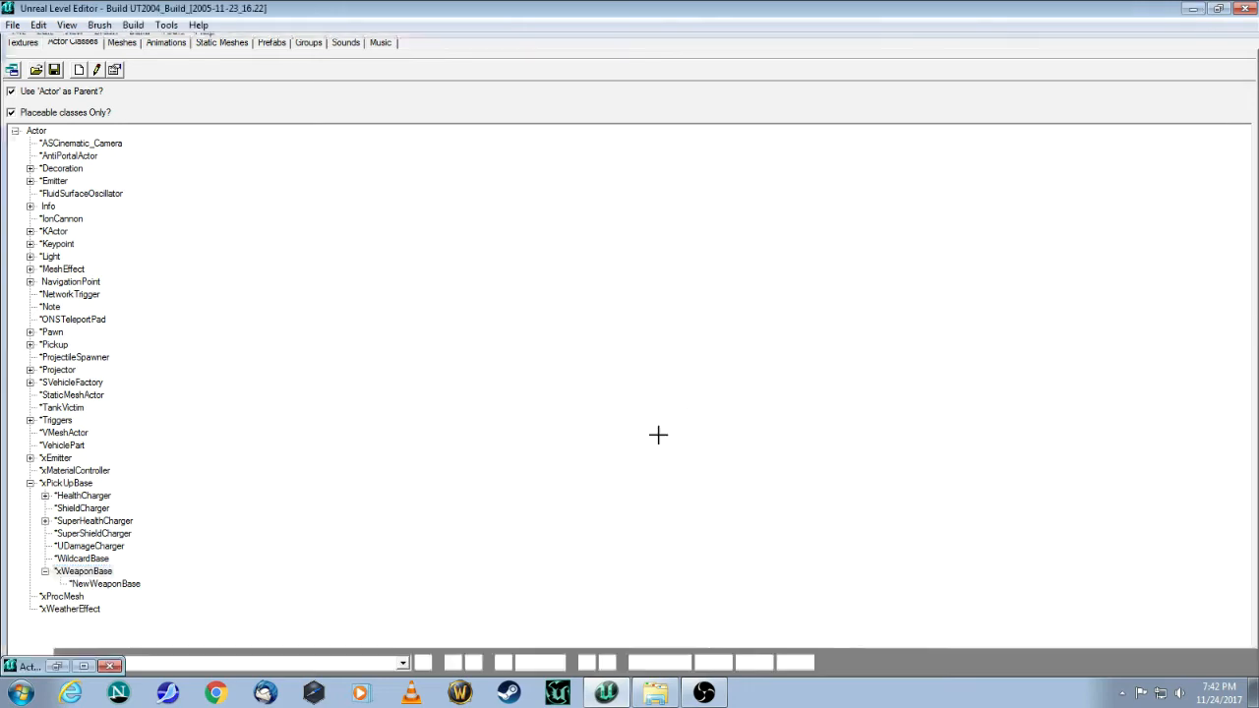
{"action": "left_click_drag", "start_coordinate": [444, 509], "coordinate": [363, 507]}
{"action": "left_click_drag", "start_coordinate": [284, 558], "coordinate": [316, 594]}
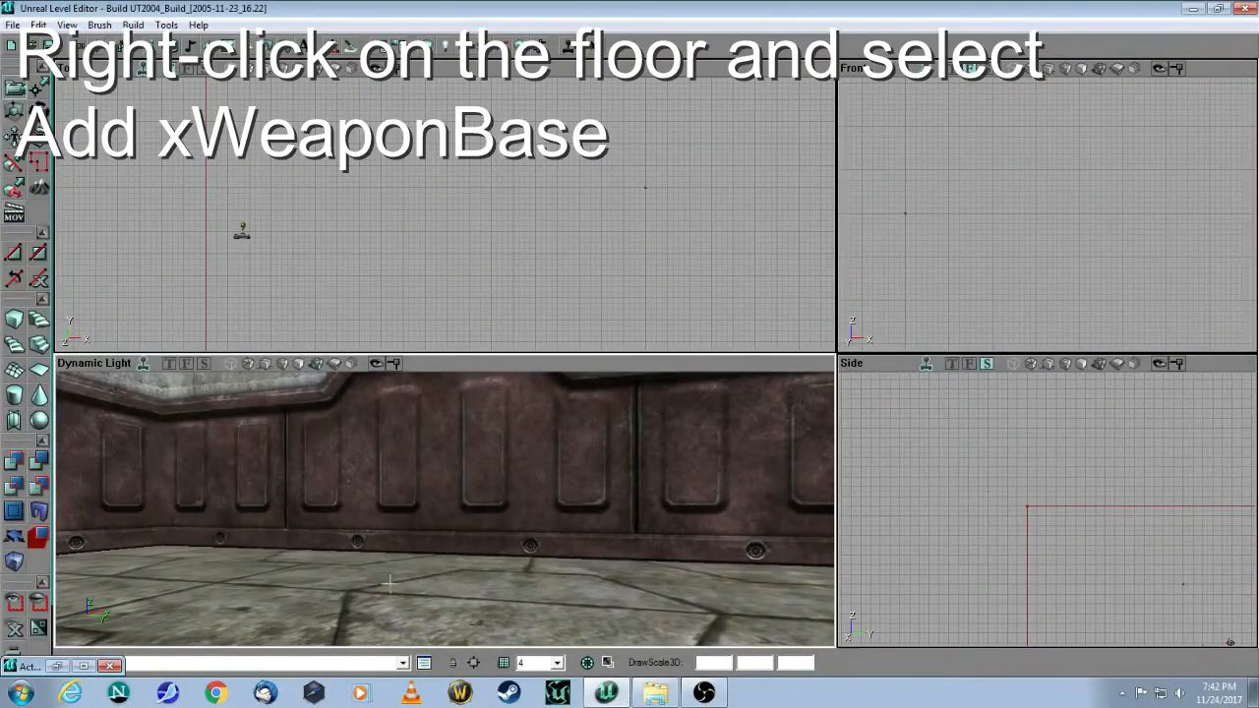
Step: Add an xWeaponBase at the clicked spot on the room's floor
{"action": "right_click", "coordinate": [388, 617]}
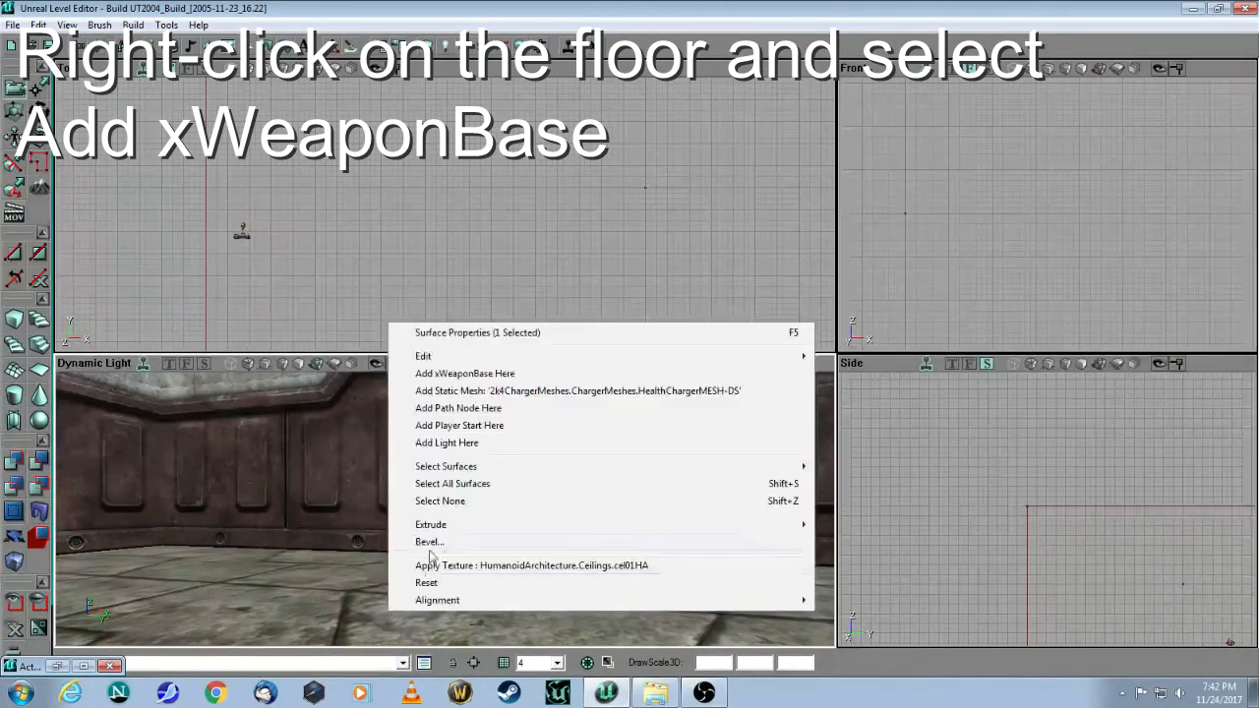
{"action": "left_click", "coordinate": [453, 381]}
{"action": "left_click_drag", "start_coordinate": [454, 393], "coordinate": [453, 452]}
{"action": "mouse_move", "coordinate": [470, 499]}
{"action": "left_mouse_down"}
{"action": "mouse_move", "coordinate": [470, 472]}
{"action": "mouse_move", "coordinate": [470, 499]}
{"action": "left_mouse_up"}
Step: Frame the new weapon base in the Top and Side views and select it
{"action": "left_click_drag", "start_coordinate": [466, 192], "coordinate": [393, 301]}
{"action": "left_click_drag", "start_coordinate": [895, 190], "coordinate": [860, 167]}
{"action": "left_click_drag", "start_coordinate": [941, 474], "coordinate": [1047, 592]}
{"action": "scroll", "coordinate": [941, 474], "scroll_direction": "up", "scroll_amount": 3}
{"action": "left_click_drag", "start_coordinate": [941, 474], "coordinate": [777, 478]}
{"action": "scroll", "coordinate": [941, 474], "scroll_direction": "up", "scroll_amount": 8}
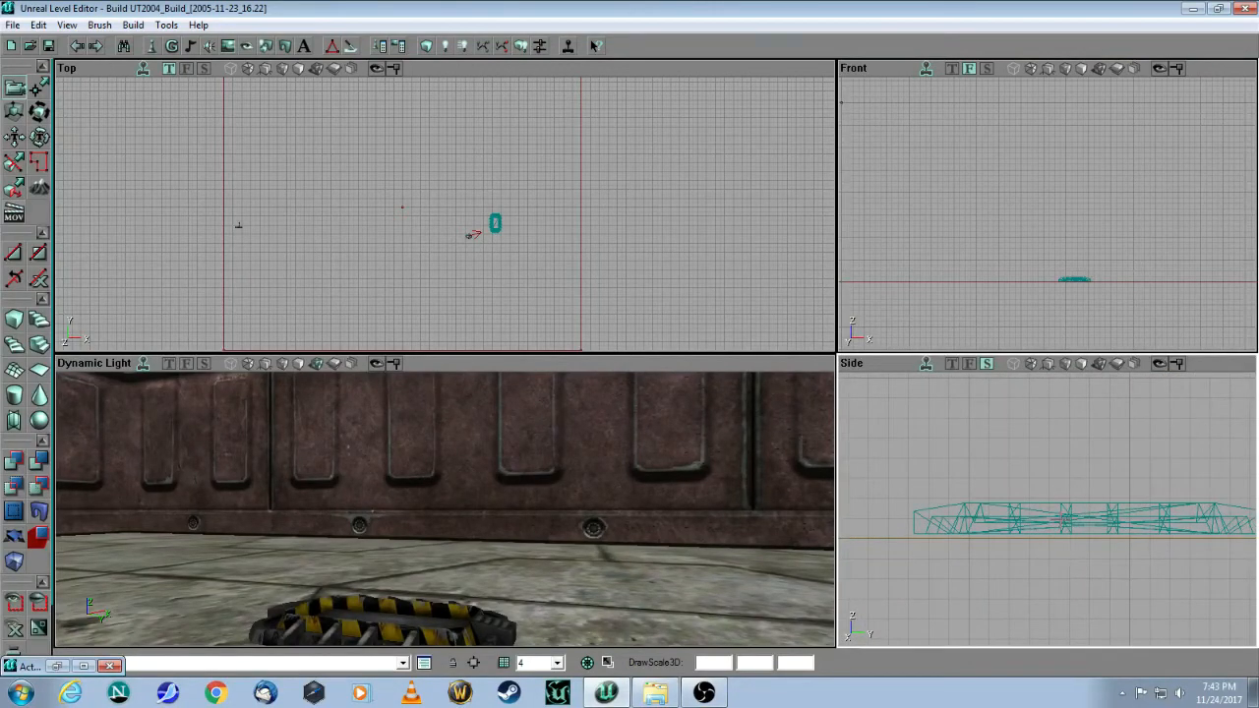
{"action": "left_click", "coordinate": [1062, 518]}
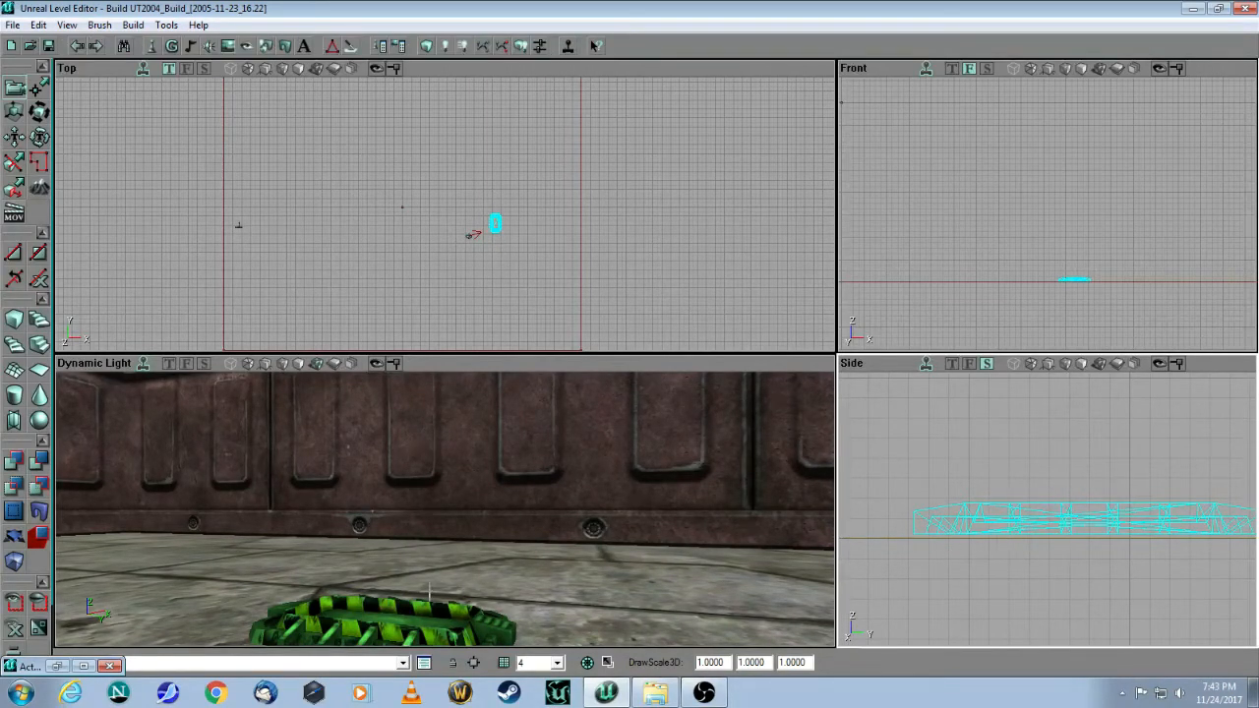
Step: Set the weapon base's WeaponType property to RocketLauncher in its xWeaponBase Properties
{"action": "right_click", "coordinate": [999, 523]}
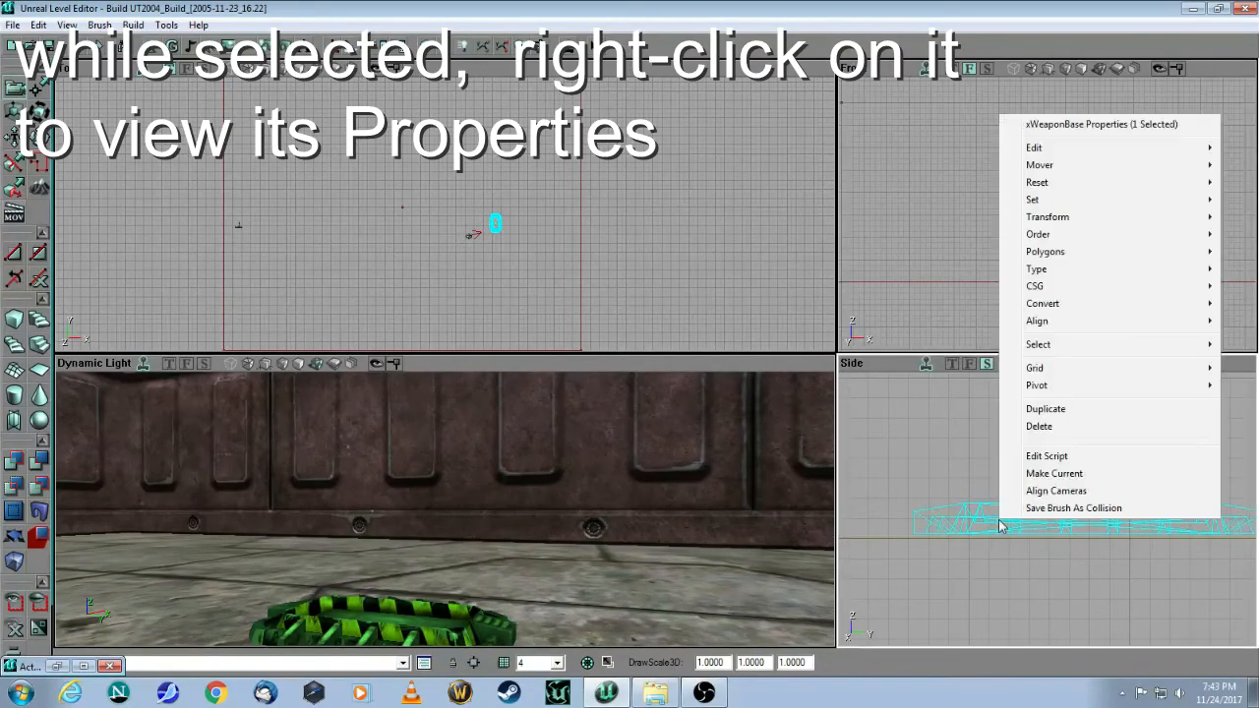
{"action": "left_click", "coordinate": [1084, 123]}
{"action": "left_click_drag", "start_coordinate": [732, 206], "coordinate": [663, 172]}
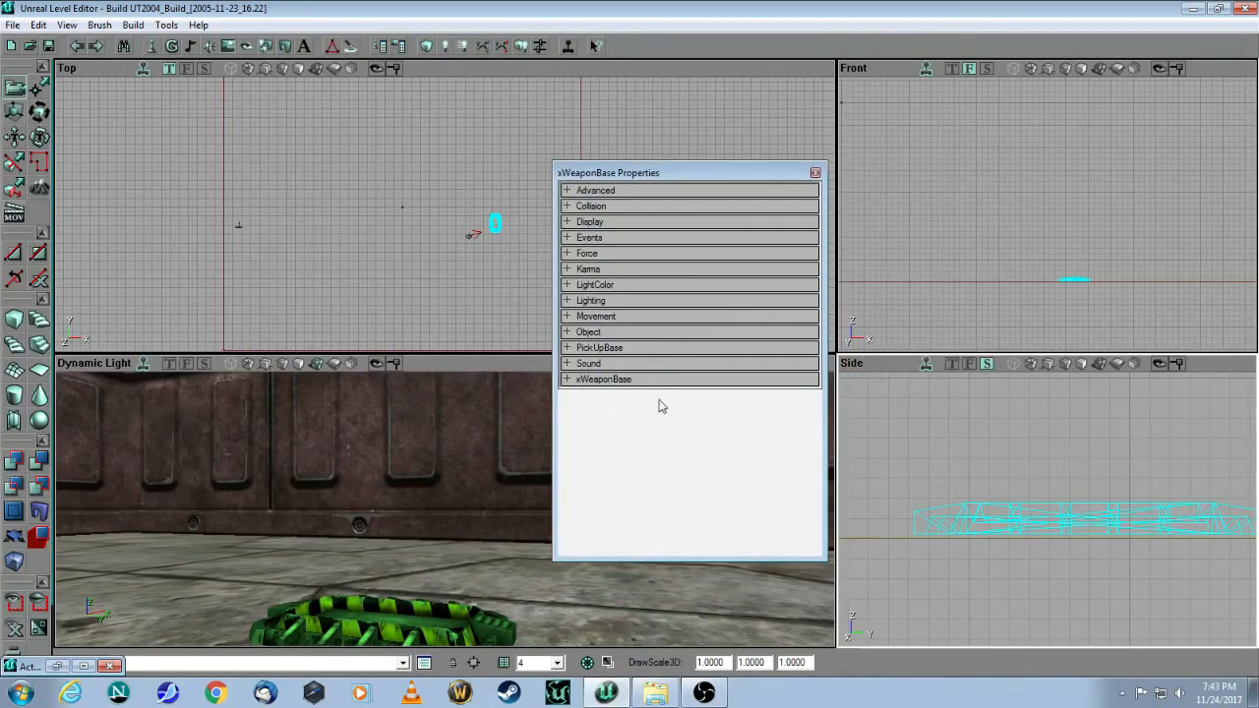
{"action": "left_click", "coordinate": [565, 379]}
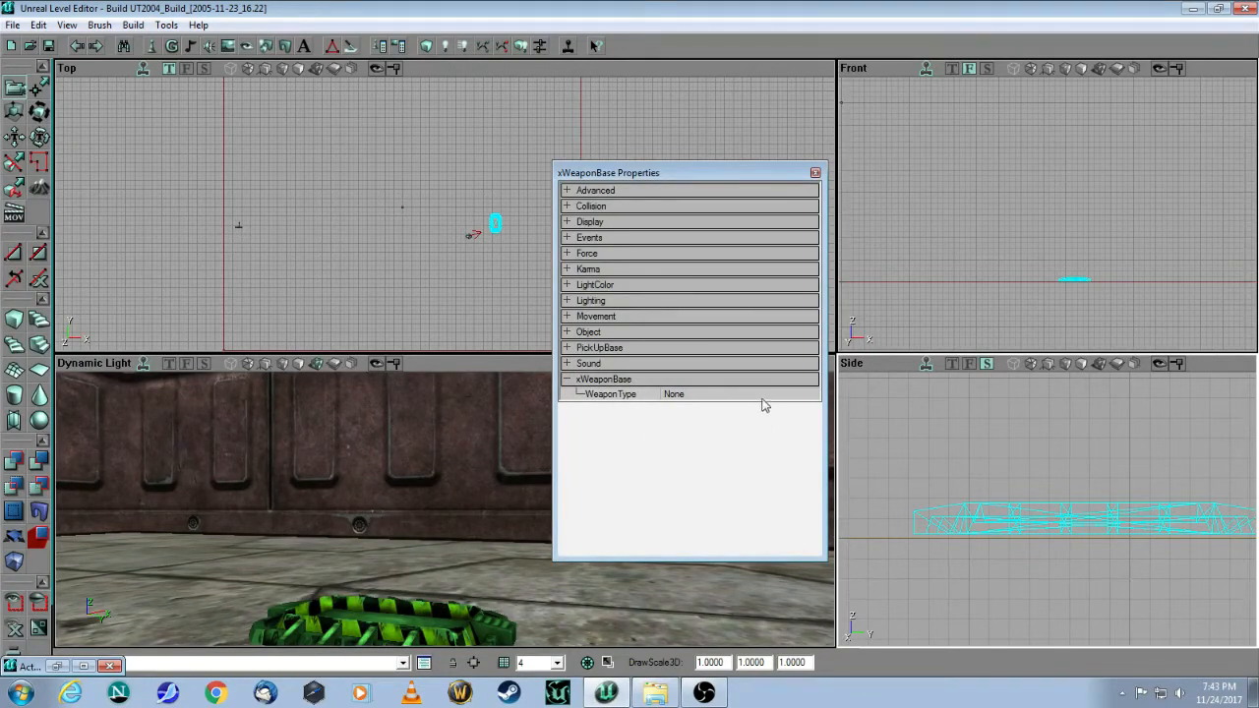
{"action": "left_click", "coordinate": [708, 395]}
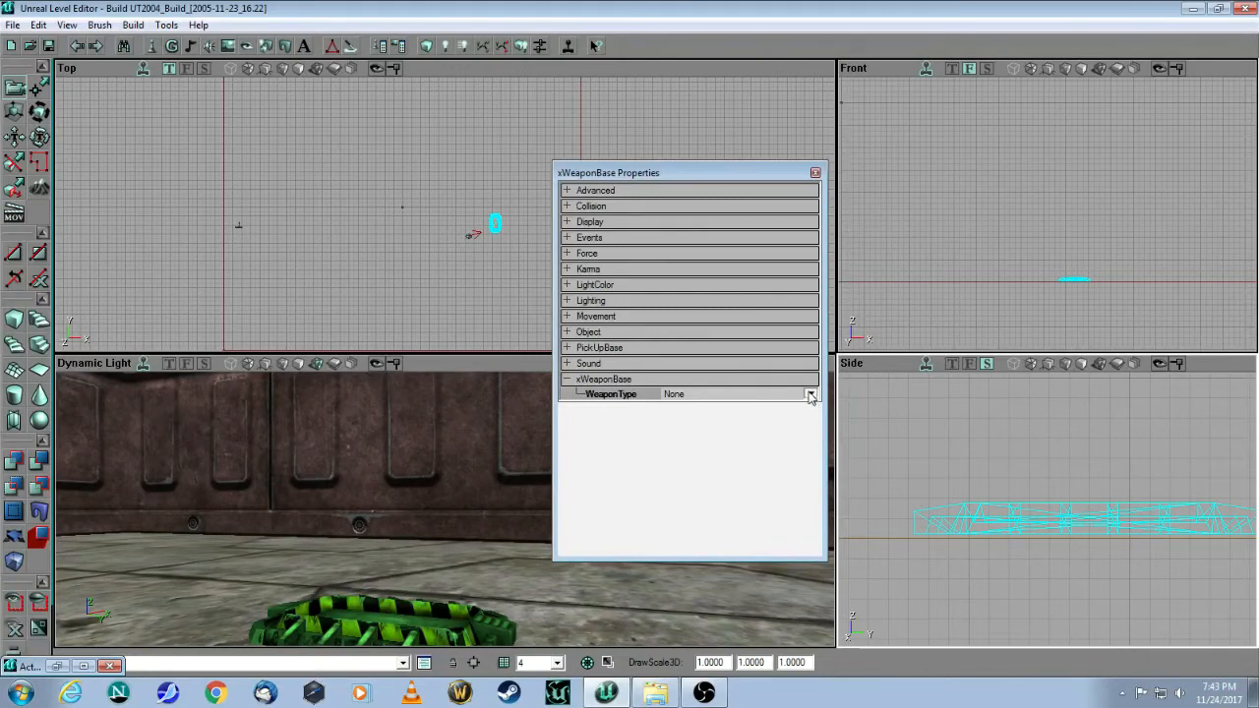
{"action": "left_click", "coordinate": [811, 394]}
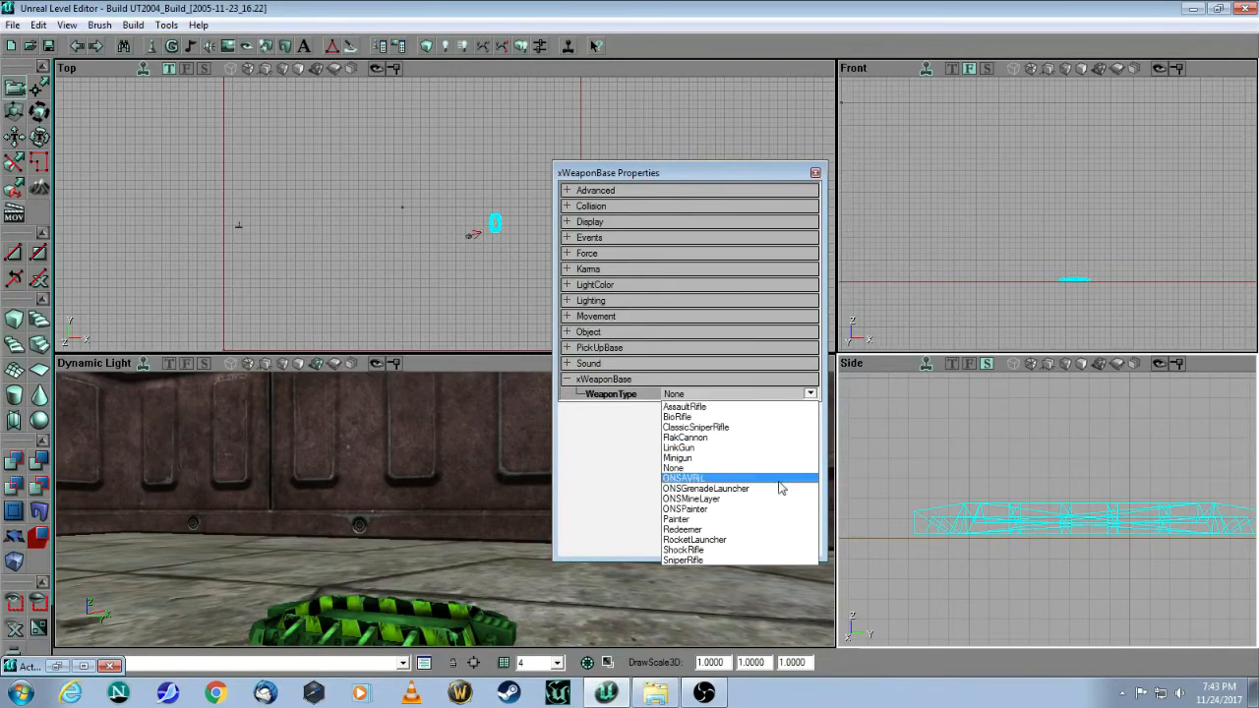
{"action": "left_click", "coordinate": [695, 540]}
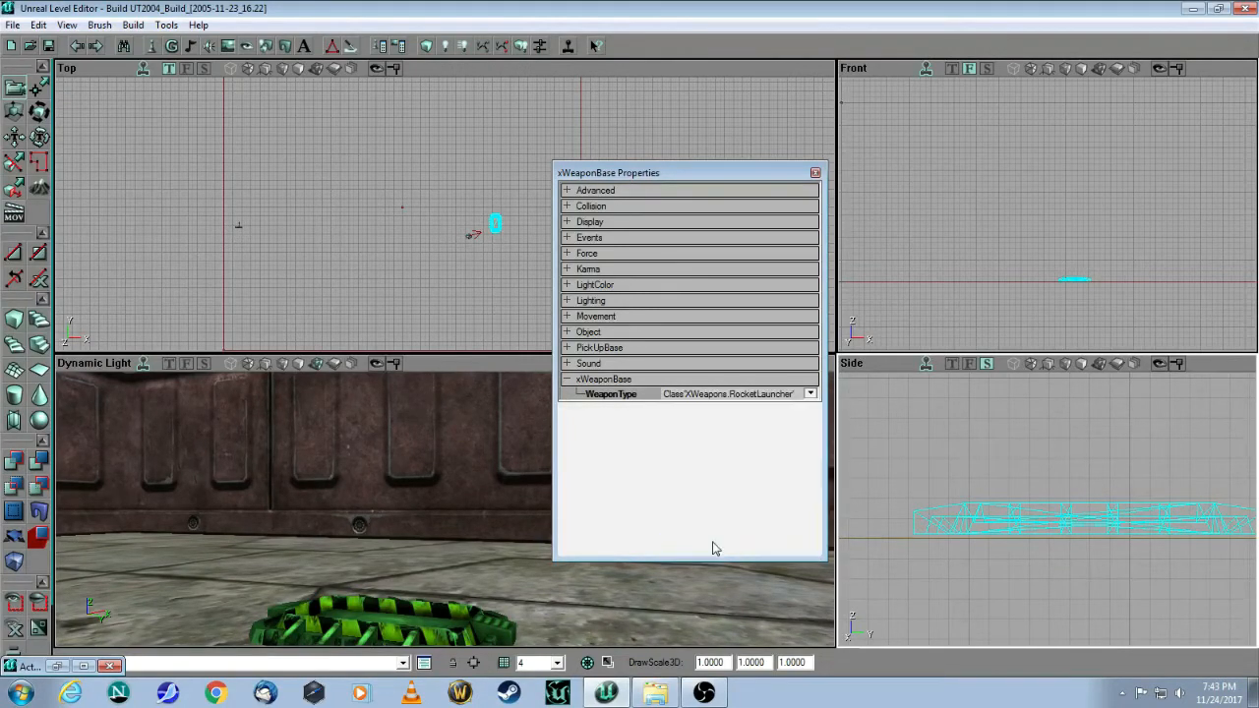
{"action": "left_click", "coordinate": [815, 173]}
{"action": "left_click_drag", "start_coordinate": [453, 584], "coordinate": [428, 626]}
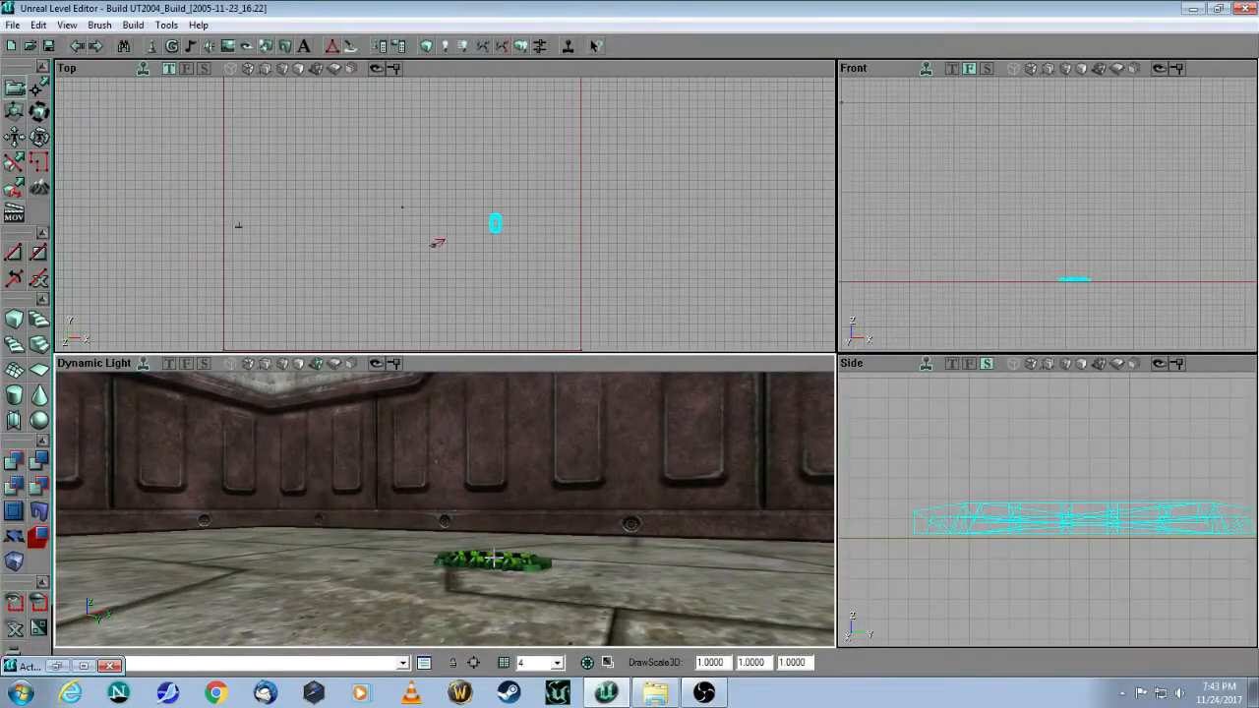
{"action": "mouse_move", "coordinate": [610, 525]}
{"action": "left_mouse_down"}
{"action": "mouse_move", "coordinate": [596, 488]}
{"action": "mouse_move", "coordinate": [611, 527]}
{"action": "mouse_move", "coordinate": [600, 492]}
{"action": "mouse_move", "coordinate": [615, 505]}
{"action": "left_mouse_up"}
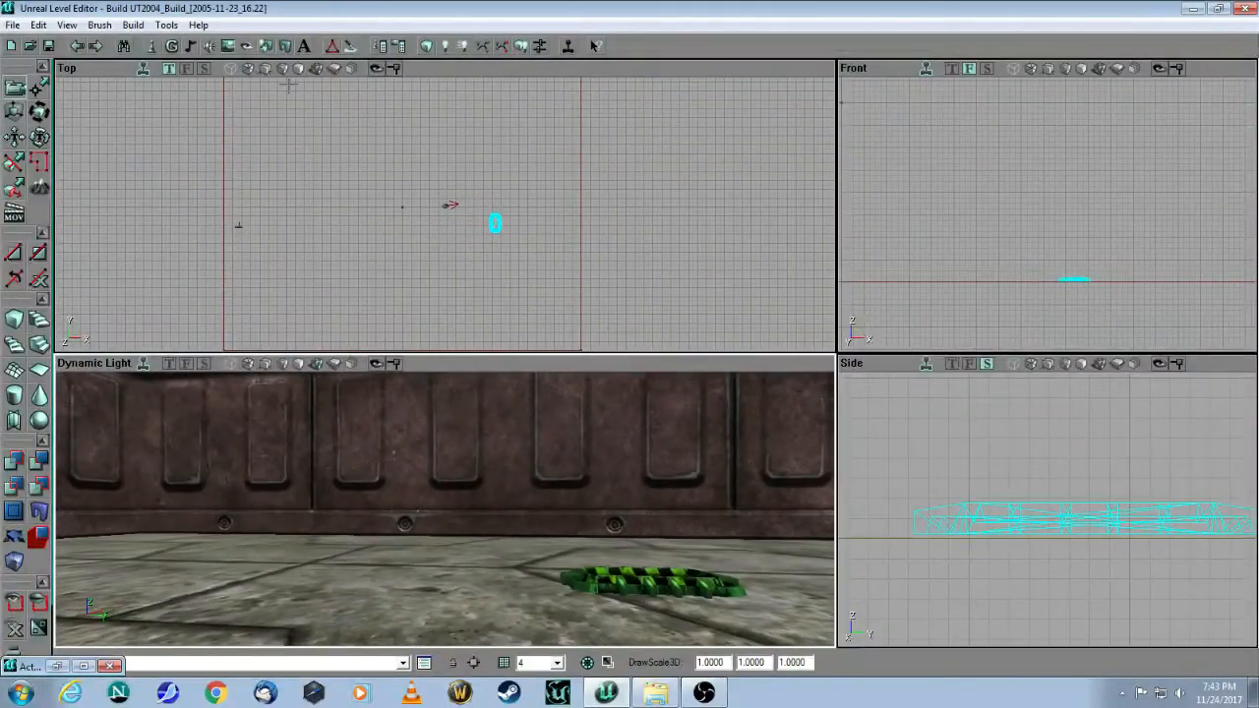
{"action": "left_click", "coordinate": [149, 49]}
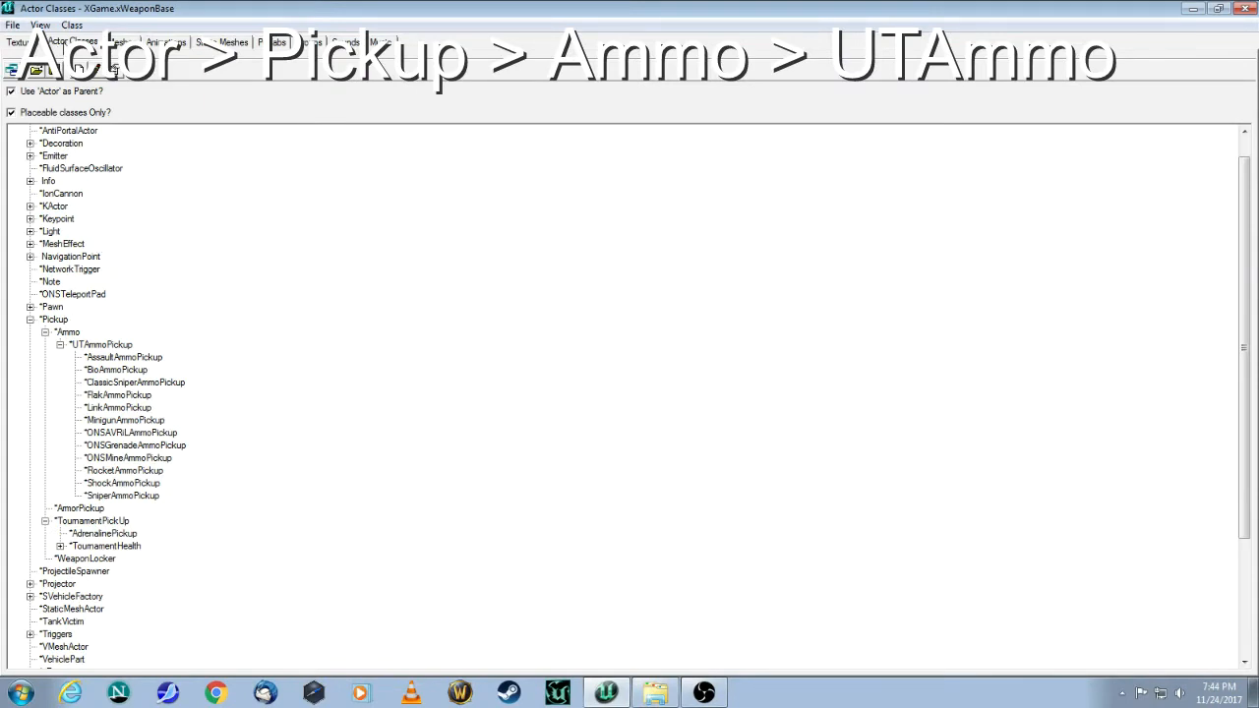
Step: Select RocketAmmoPickup under Pickup > Ammo > UTAmmoPickup and close the class browser
{"action": "left_click", "coordinate": [54, 320]}
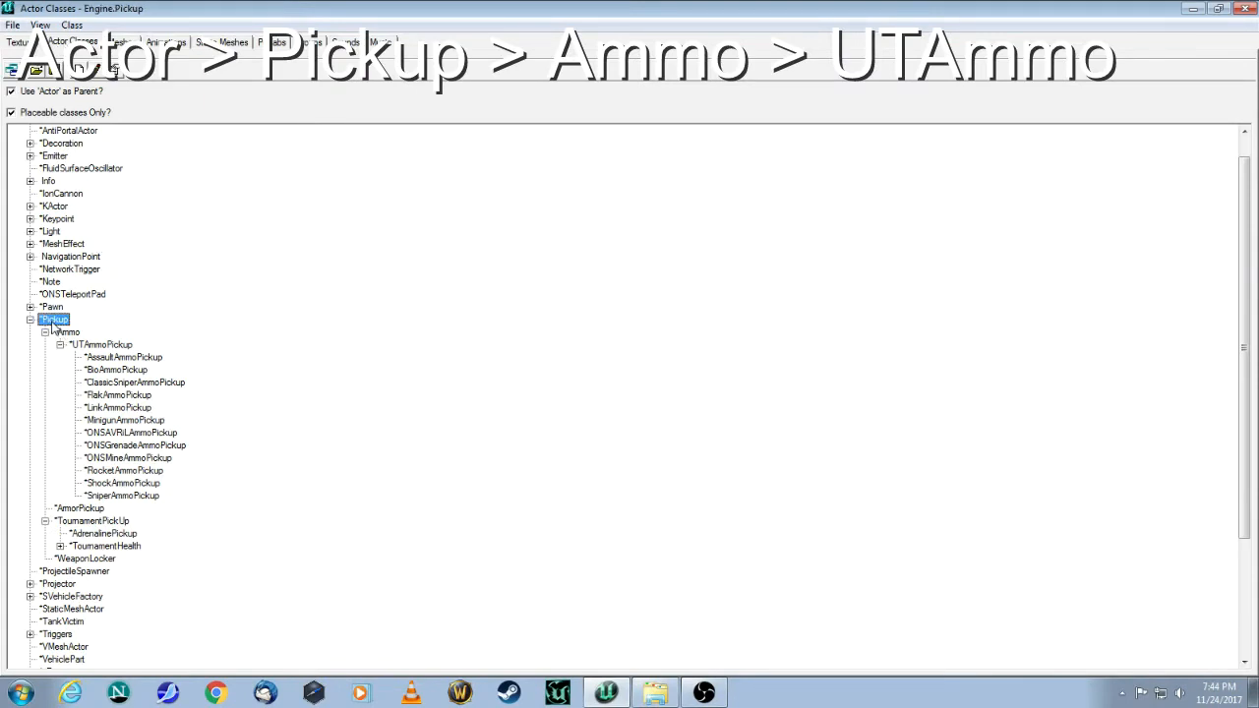
{"action": "left_click", "coordinate": [67, 333]}
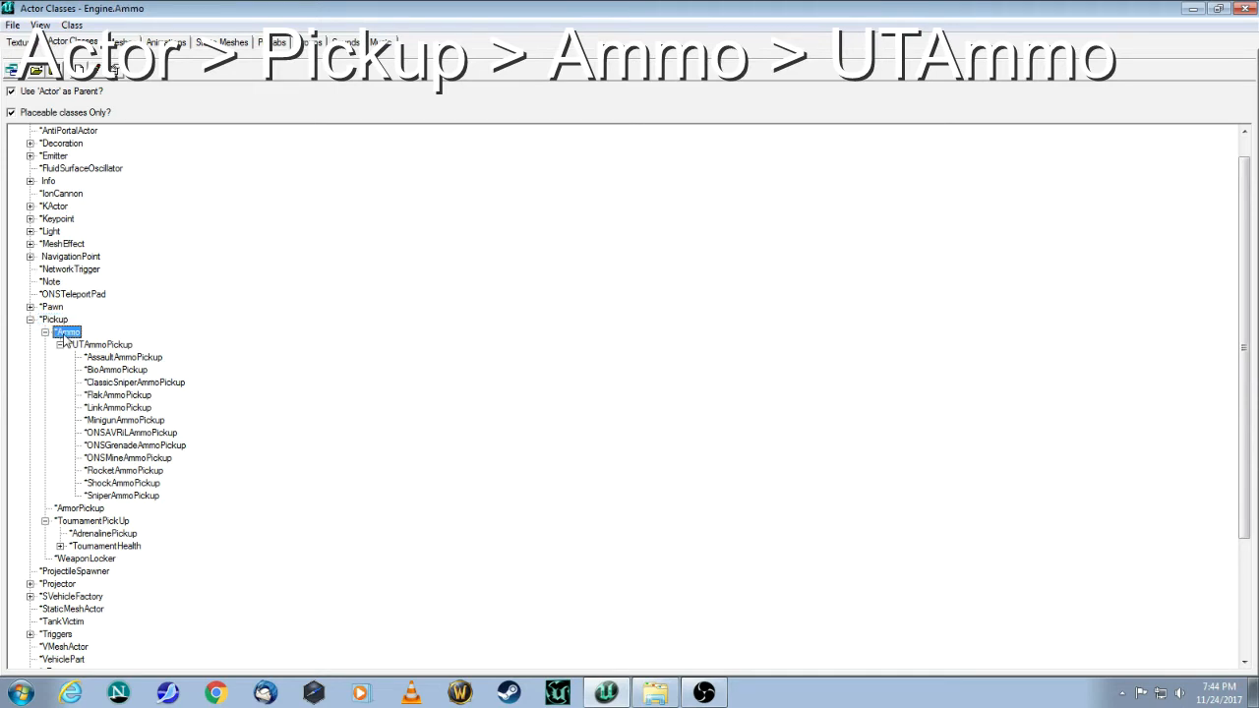
{"action": "left_click", "coordinate": [102, 345]}
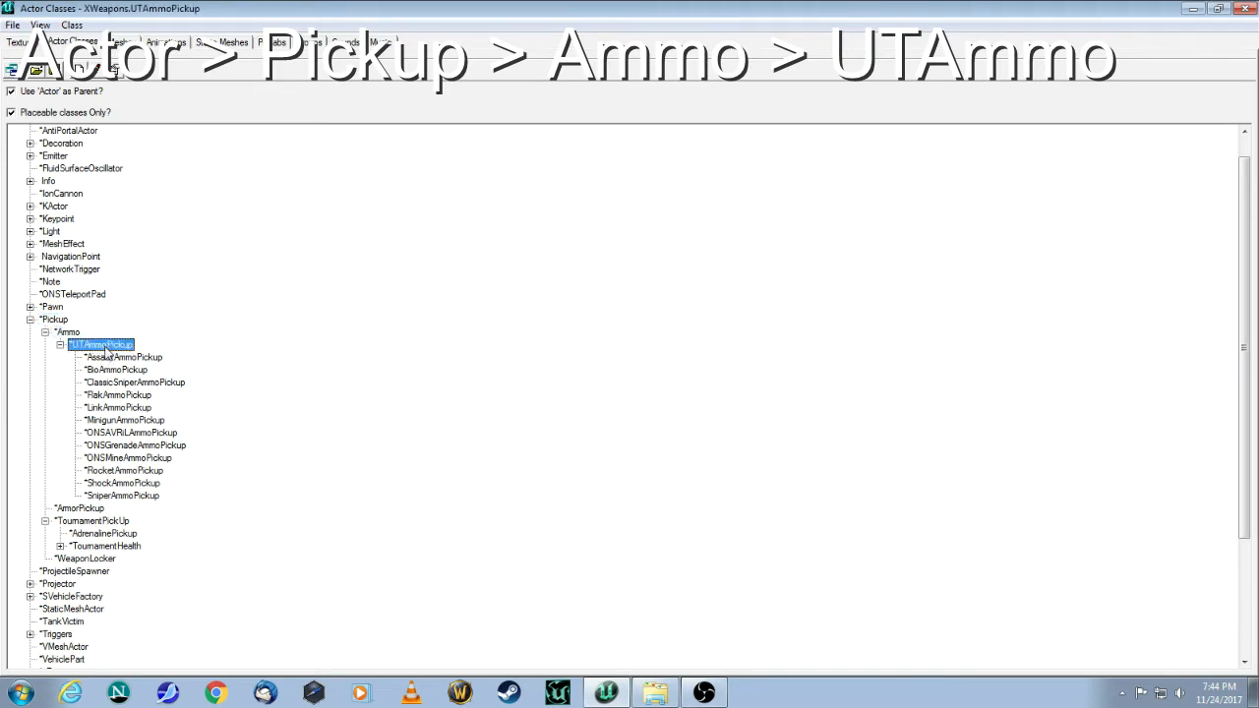
{"action": "left_click", "coordinate": [119, 471]}
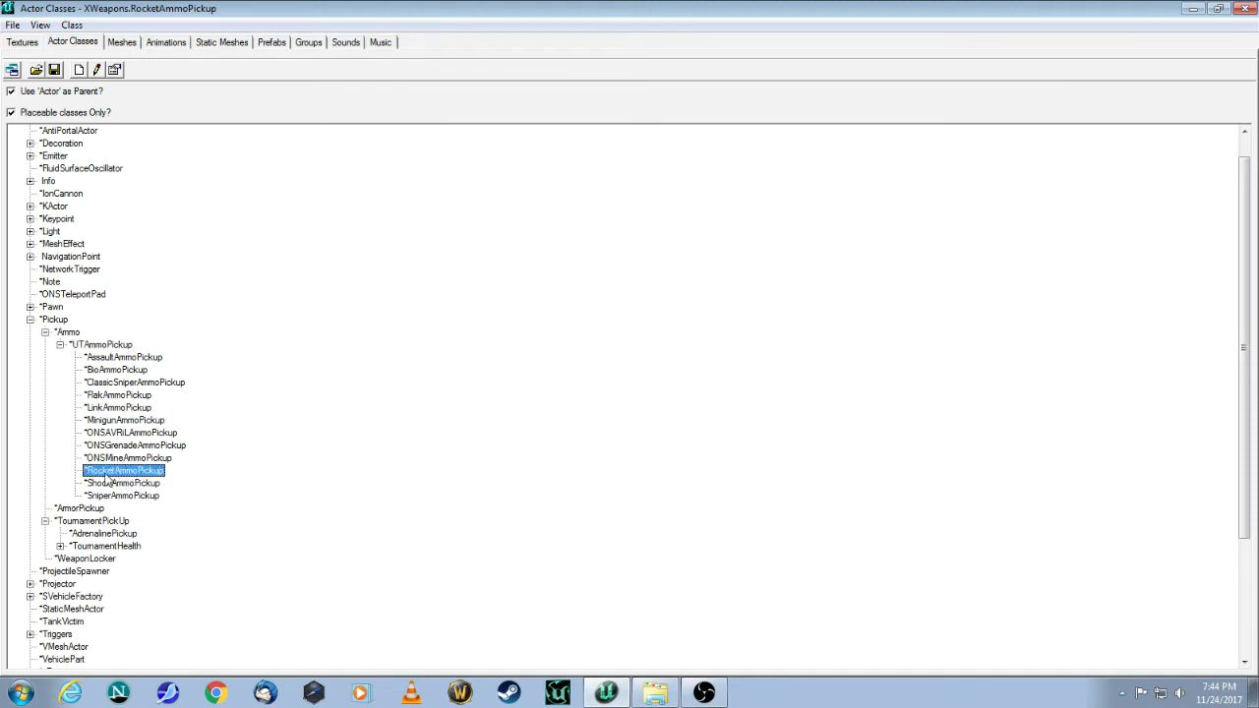
{"action": "left_click", "coordinate": [1245, 7]}
{"action": "mouse_move", "coordinate": [421, 510]}
{"action": "left_mouse_down"}
{"action": "mouse_move", "coordinate": [417, 552]}
{"action": "mouse_move", "coordinate": [411, 531]}
{"action": "mouse_move", "coordinate": [427, 529]}
{"action": "left_mouse_up"}
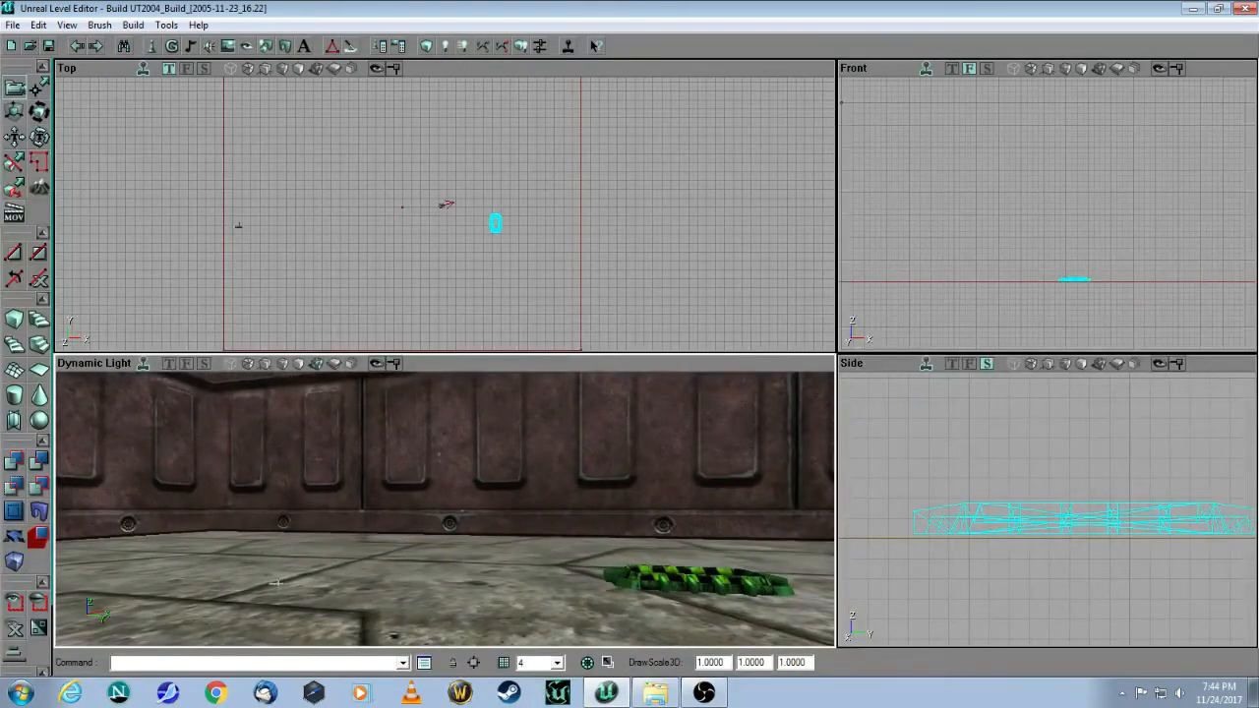
Step: Add a RocketAmmoPickup at the clicked spot on the room's floor
{"action": "right_click", "coordinate": [220, 576]}
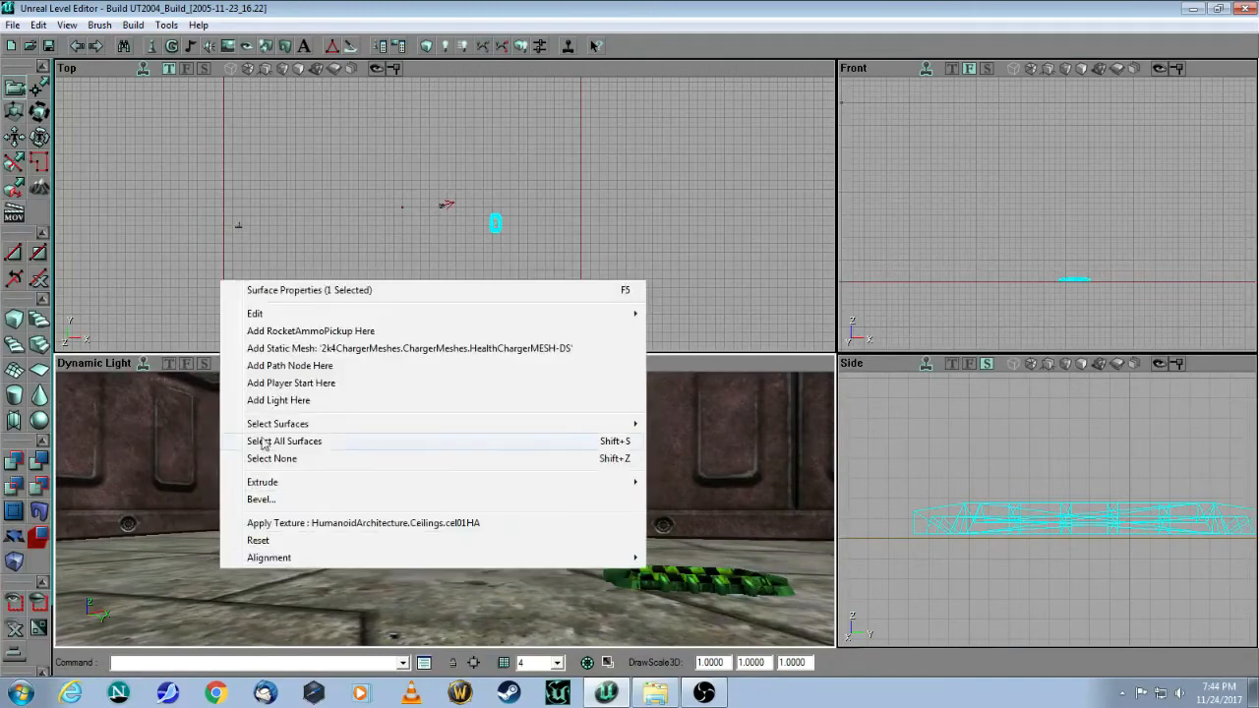
{"action": "left_click", "coordinate": [283, 331]}
{"action": "left_click_drag", "start_coordinate": [278, 524], "coordinate": [469, 528]}
{"action": "left_click_drag", "start_coordinate": [928, 486], "coordinate": [1229, 629]}
{"action": "left_click_drag", "start_coordinate": [1042, 590], "coordinate": [1027, 460]}
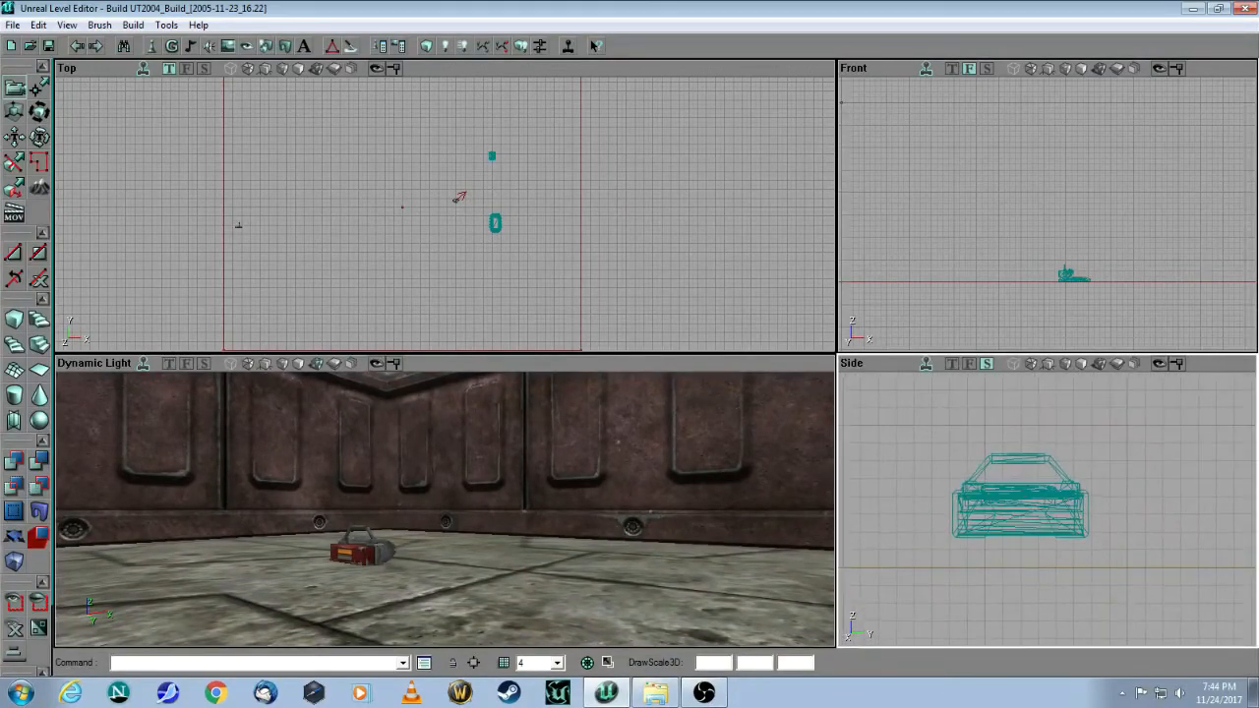
{"action": "mouse_move", "coordinate": [680, 523]}
{"action": "left_mouse_down"}
{"action": "mouse_move", "coordinate": [680, 571]}
{"action": "mouse_move", "coordinate": [678, 502]}
{"action": "left_mouse_up"}
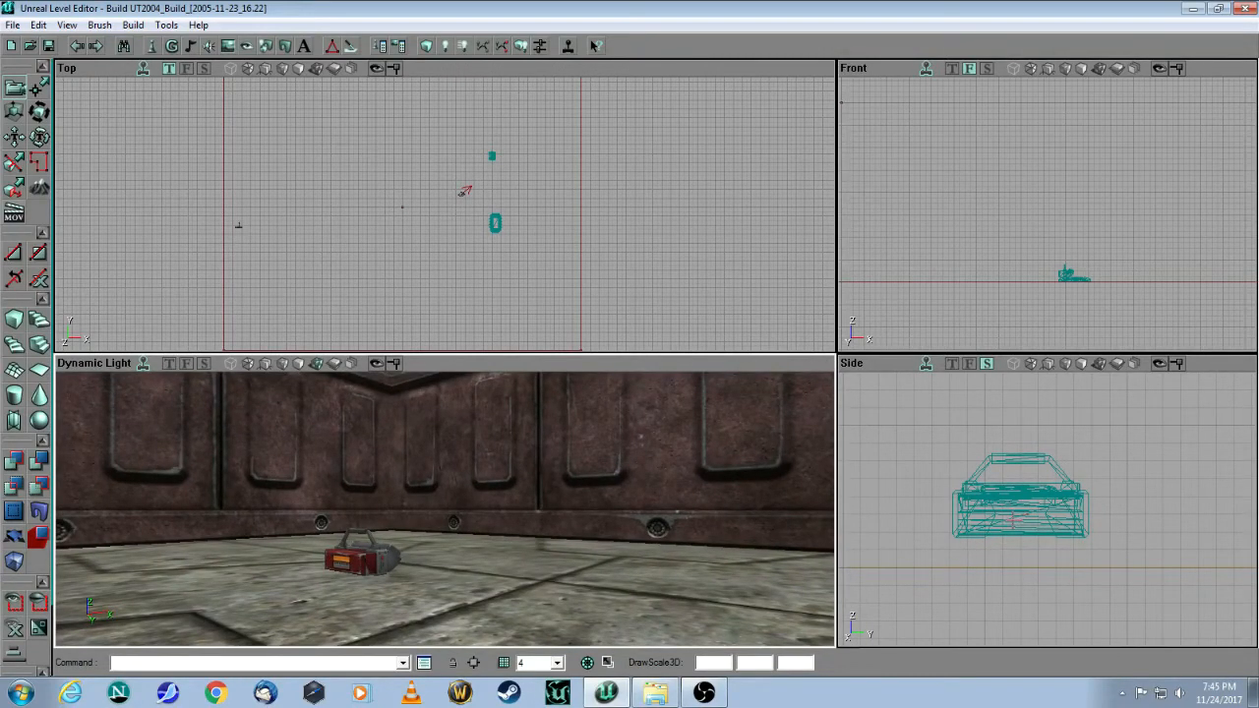
Step: Lower the rocket ammo pickup in the Side view until it rests on the floor
{"action": "left_click", "coordinate": [1023, 498]}
{"action": "mouse_move", "coordinate": [1026, 539]}
{"action": "left_mouse_down"}
{"action": "mouse_move", "coordinate": [1026, 561]}
{"action": "mouse_move", "coordinate": [1025, 547]}
{"action": "left_mouse_up"}
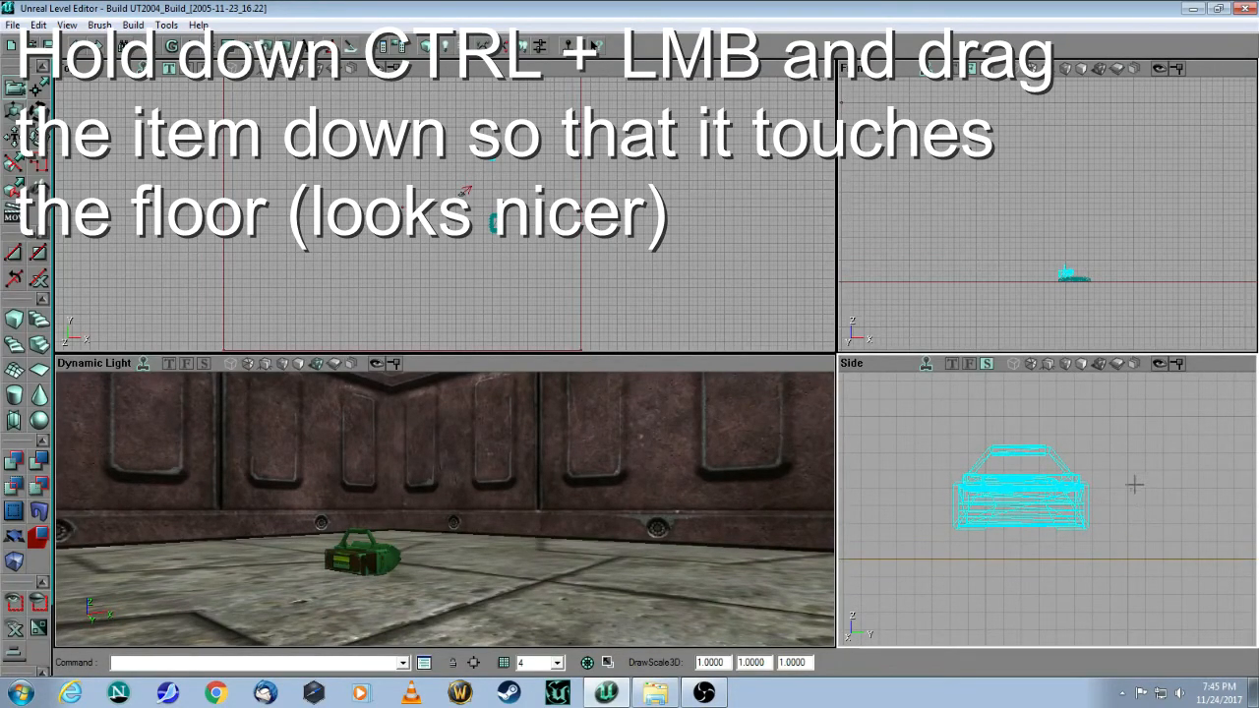
{"action": "left_click_drag", "start_coordinate": [1115, 471], "coordinate": [1115, 496], "text": "ctrl"}
{"action": "left_click", "coordinate": [573, 277]}
{"action": "mouse_move", "coordinate": [515, 489]}
{"action": "left_mouse_down"}
{"action": "mouse_move", "coordinate": [515, 522]}
{"action": "mouse_move", "coordinate": [489, 500]}
{"action": "mouse_move", "coordinate": [504, 477]}
{"action": "mouse_move", "coordinate": [494, 502]}
{"action": "left_mouse_up"}
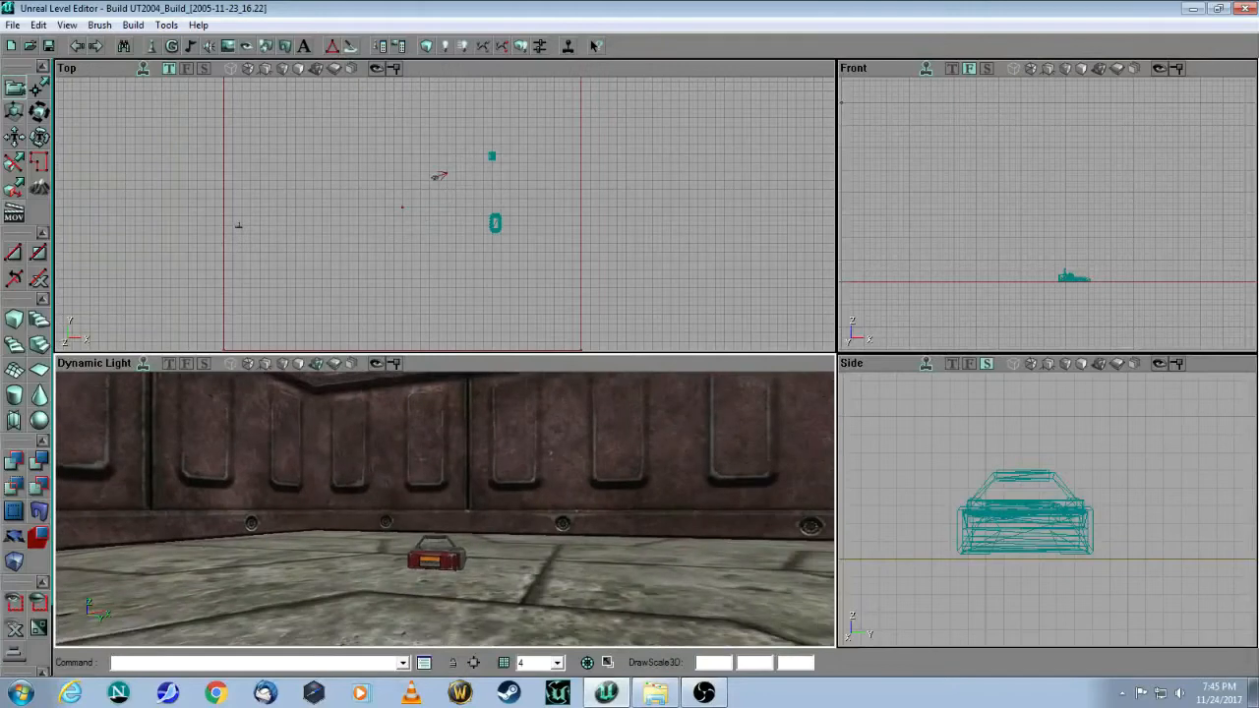
{"action": "mouse_move", "coordinate": [591, 476]}
{"action": "left_mouse_down"}
{"action": "mouse_move", "coordinate": [591, 489]}
{"action": "mouse_move", "coordinate": [580, 449]}
{"action": "mouse_move", "coordinate": [579, 481]}
{"action": "mouse_move", "coordinate": [587, 447]}
{"action": "mouse_move", "coordinate": [598, 469]}
{"action": "left_mouse_up"}
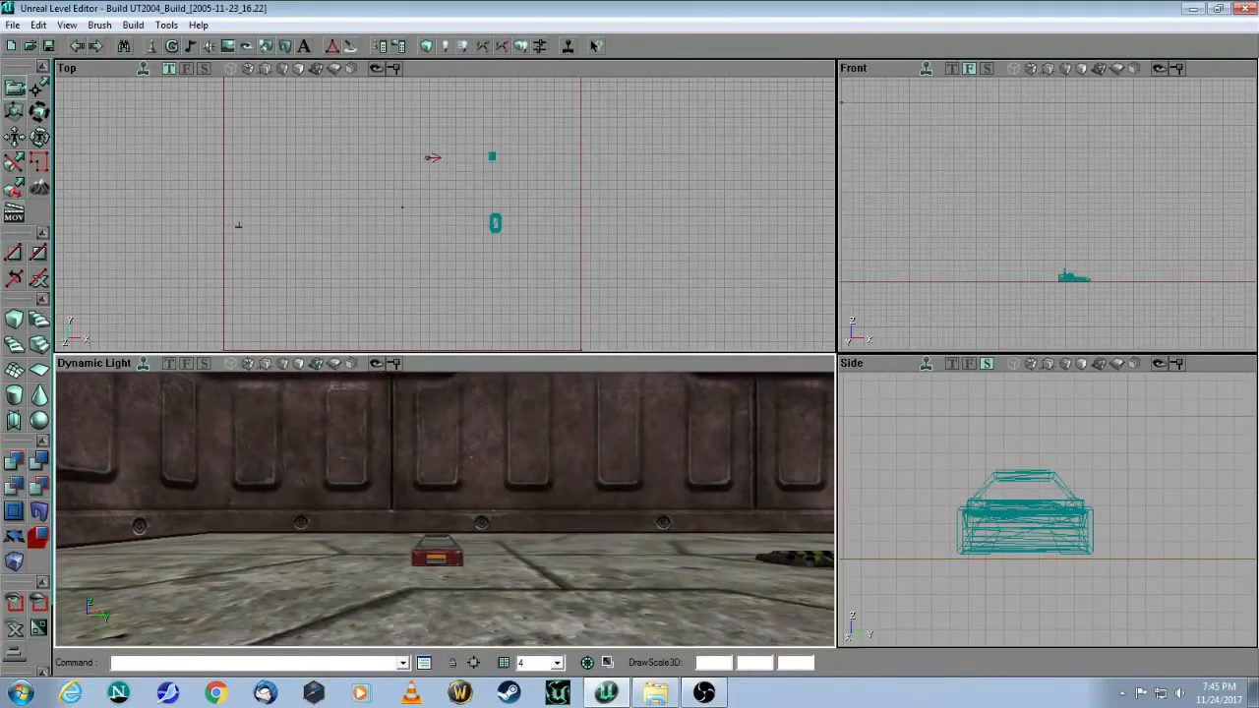
{"action": "left_click", "coordinate": [438, 558]}
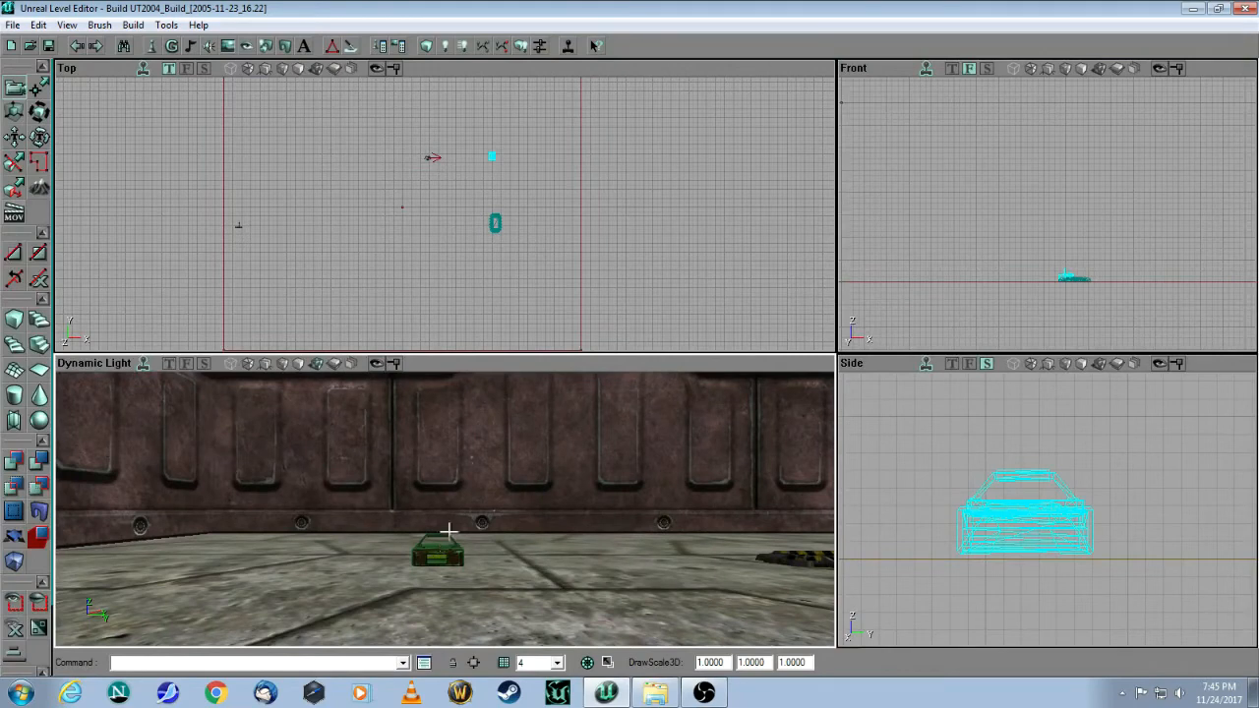
Step: Duplicate the rocket ammo pickup and place the copy beside the original in the Top view
{"action": "right_click", "coordinate": [446, 558]}
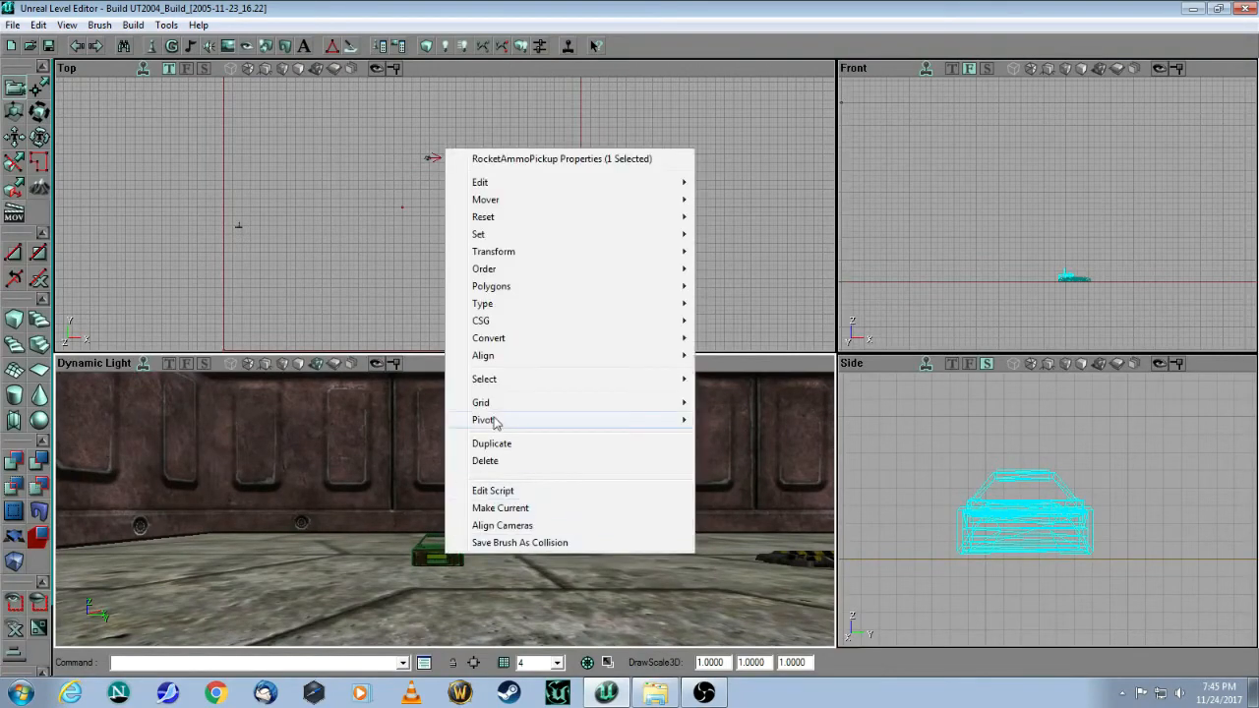
{"action": "left_click", "coordinate": [499, 448]}
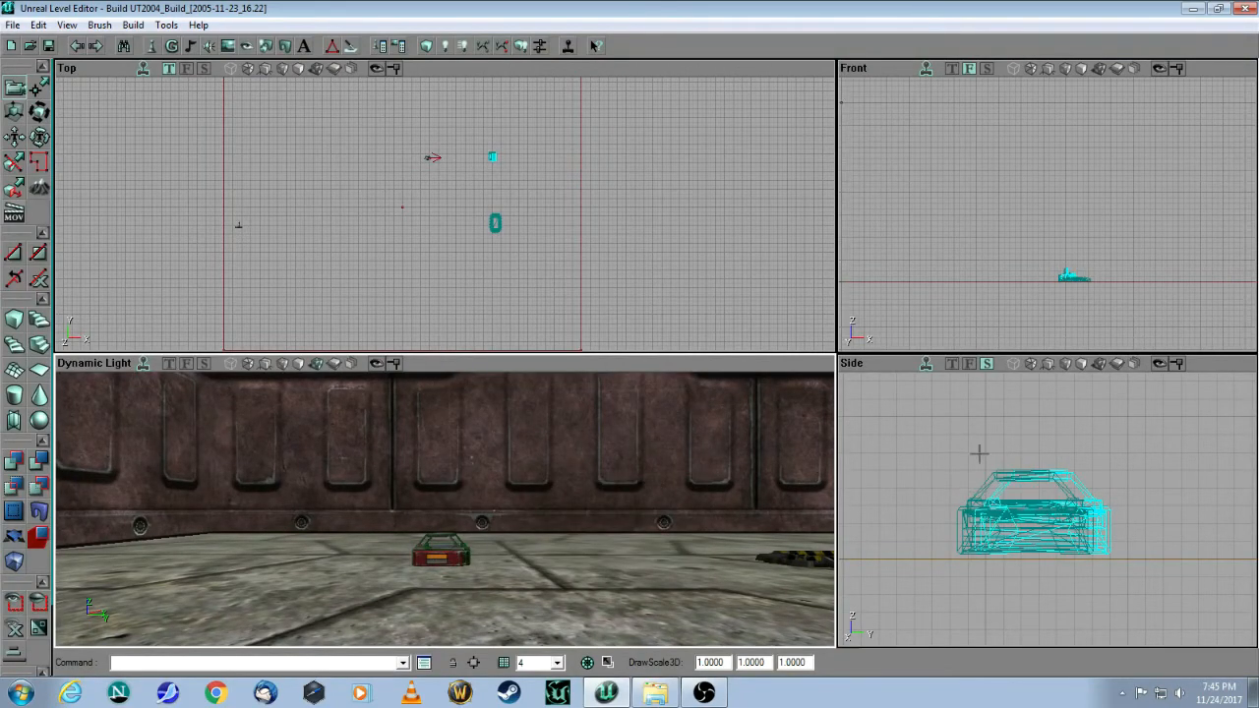
{"action": "left_click_drag", "start_coordinate": [618, 252], "coordinate": [673, 288]}
{"action": "scroll", "coordinate": [533, 163], "scroll_direction": "up", "scroll_amount": 6}
{"action": "scroll", "coordinate": [533, 163], "scroll_direction": "down", "scroll_amount": 10}
{"action": "scroll", "coordinate": [533, 163], "scroll_direction": "up", "scroll_amount": 8}
{"action": "left_click_drag", "start_coordinate": [533, 163], "coordinate": [516, 88]}
{"action": "scroll", "coordinate": [516, 89], "scroll_direction": "up", "scroll_amount": 5}
{"action": "scroll", "coordinate": [626, 249], "scroll_direction": "up", "scroll_amount": 3}
{"action": "left_click_drag", "start_coordinate": [670, 138], "coordinate": [744, 222]}
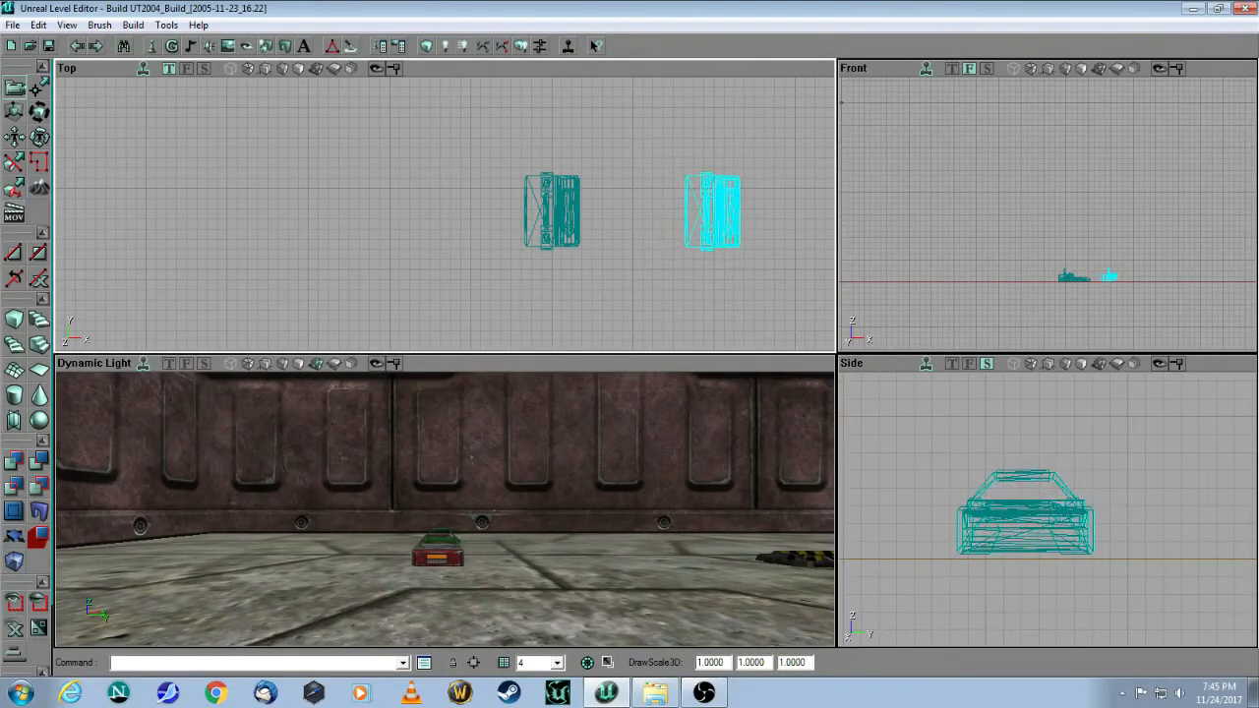
Step: Deselect the copy and check both ammo pickups in the 3D view
{"action": "left_click", "coordinate": [494, 276]}
{"action": "left_click_drag", "start_coordinate": [449, 523], "coordinate": [384, 504]}
{"action": "mouse_move", "coordinate": [425, 585]}
{"action": "left_mouse_down"}
{"action": "mouse_move", "coordinate": [424, 536]}
{"action": "mouse_move", "coordinate": [403, 614]}
{"action": "mouse_move", "coordinate": [425, 585]}
{"action": "left_mouse_up"}
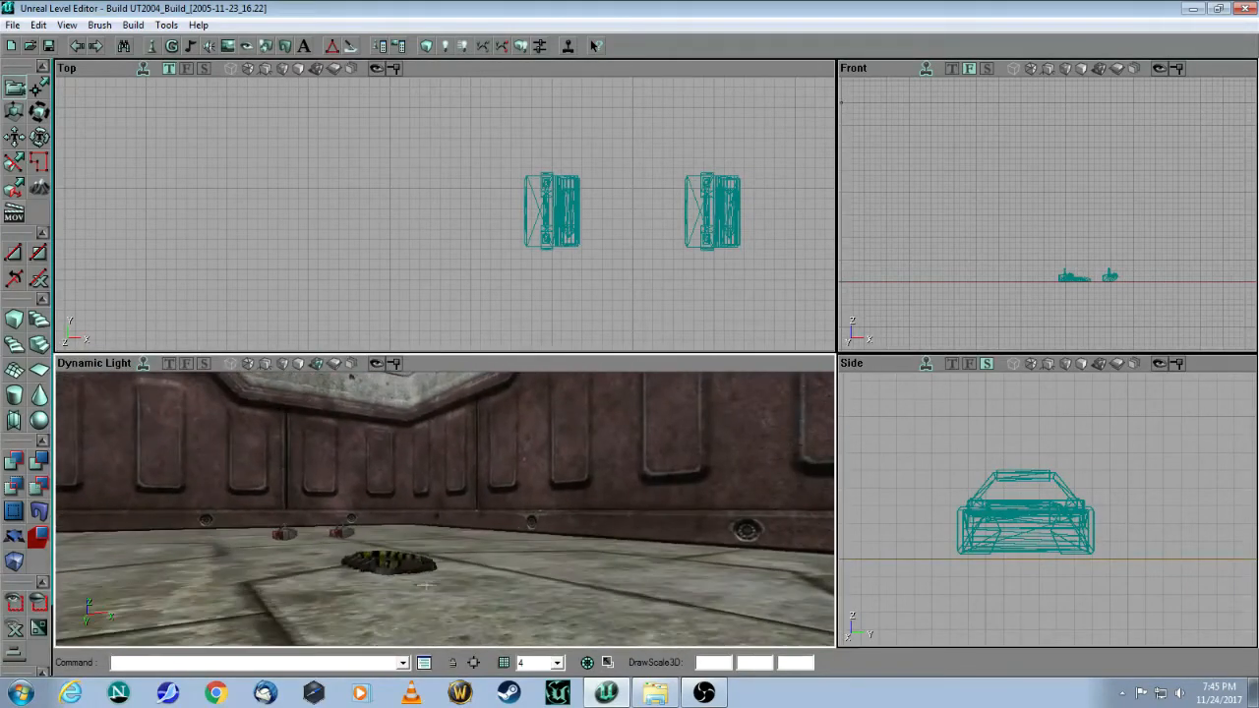
{"action": "left_click_drag", "start_coordinate": [490, 512], "coordinate": [511, 495]}
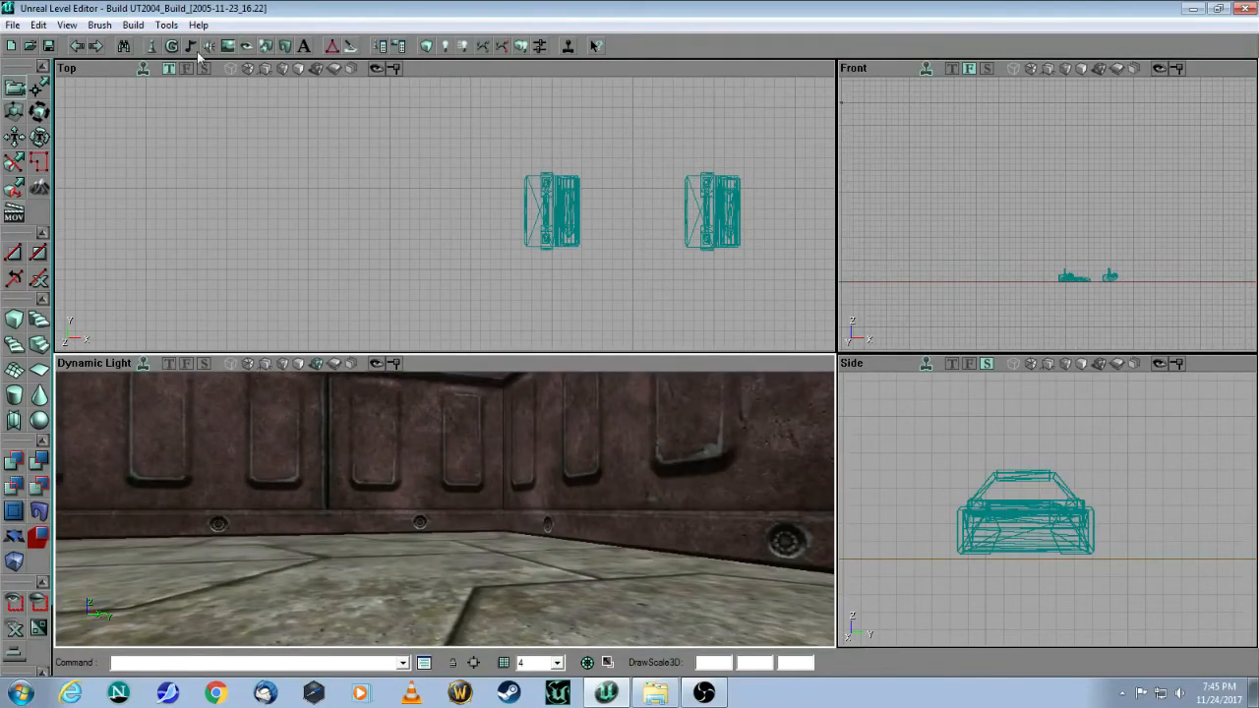
Step: Select HealthCharger under xPickUpBase as the actor class to place
{"action": "left_click", "coordinate": [150, 48]}
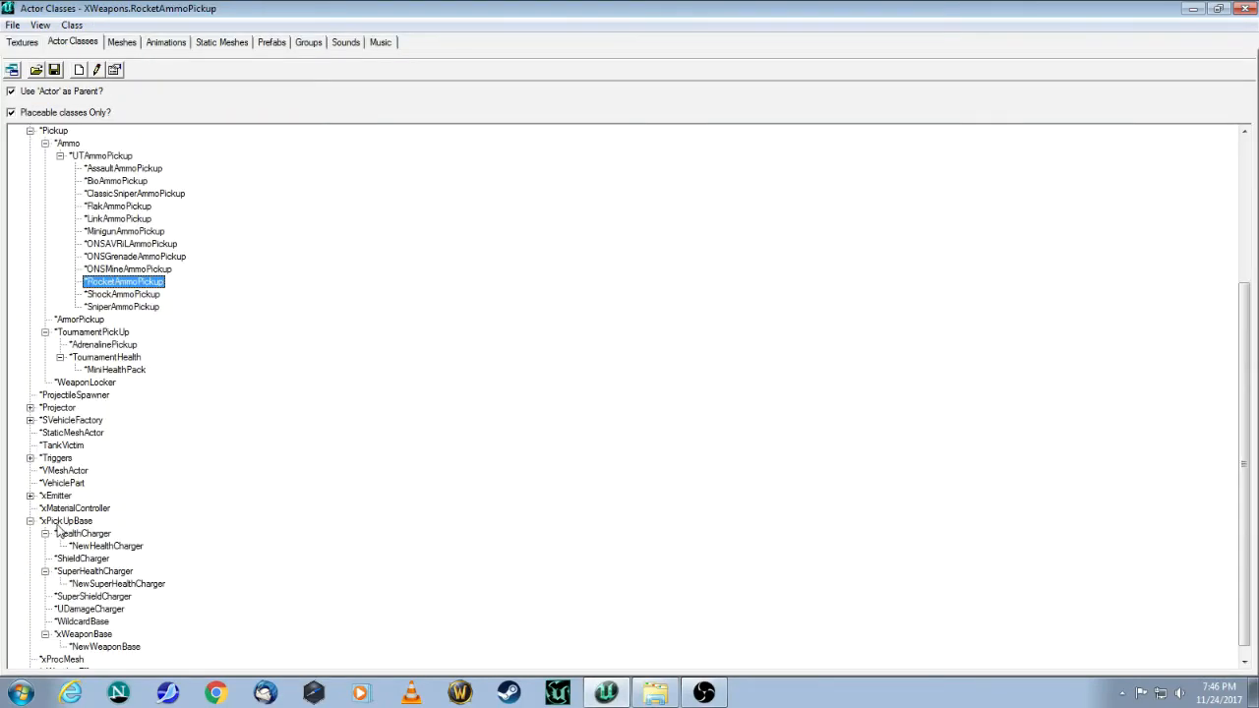
{"action": "left_click", "coordinate": [63, 521]}
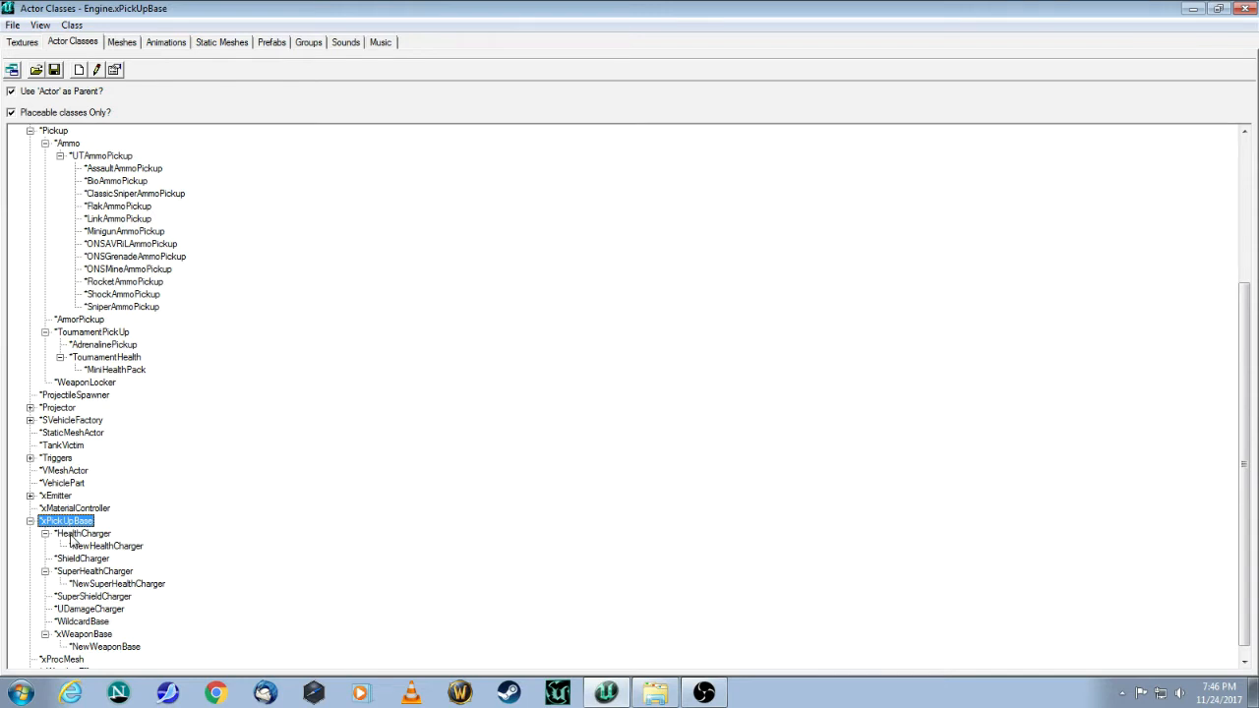
{"action": "left_click", "coordinate": [70, 536]}
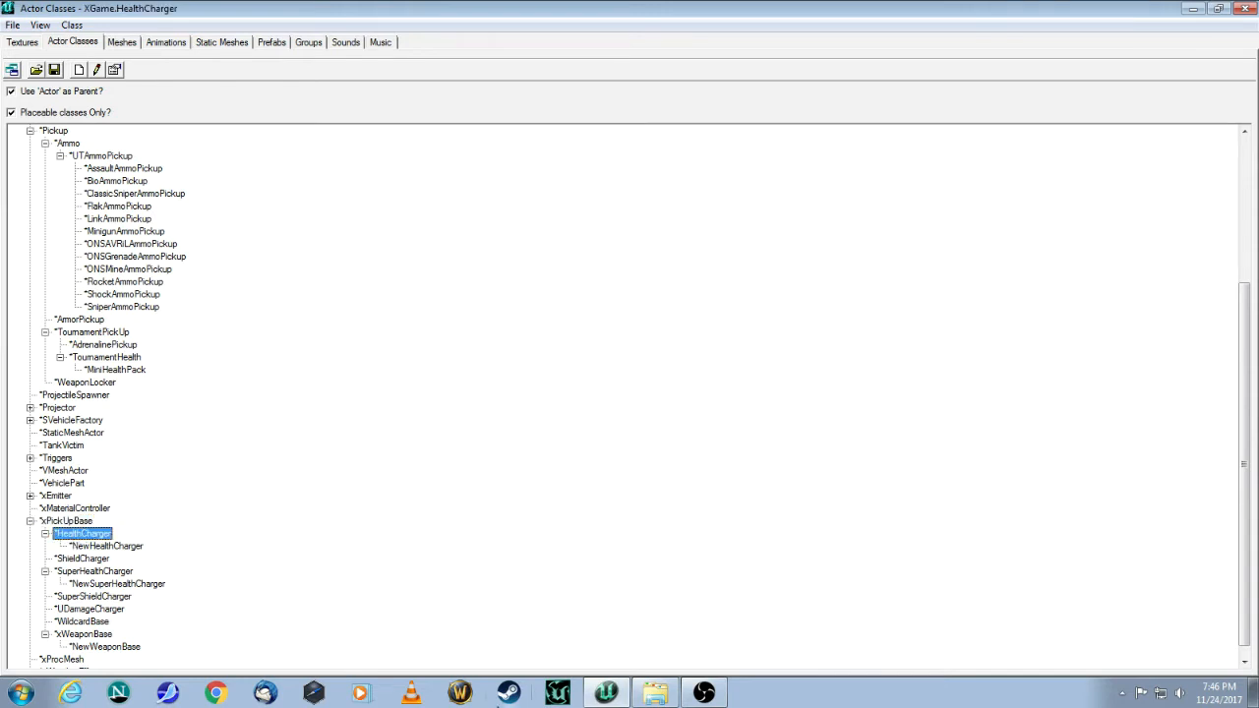
{"action": "left_click", "coordinate": [1193, 8]}
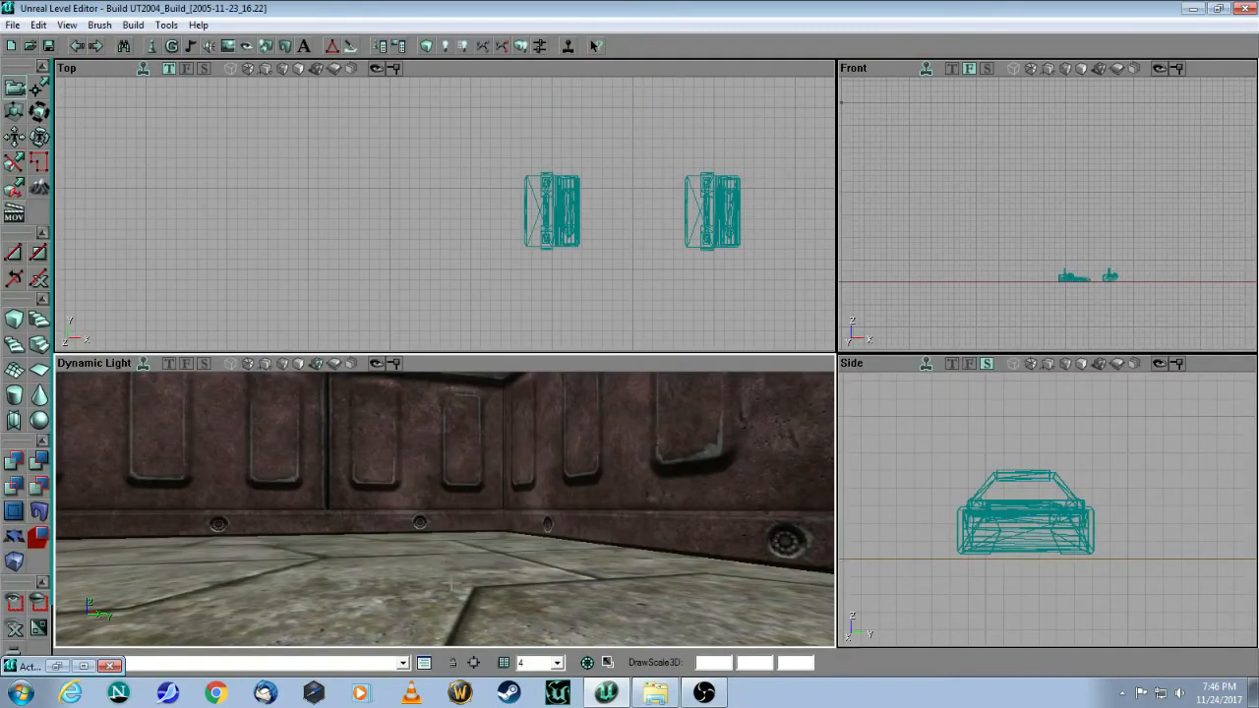
Step: Add a HealthCharger at the clicked spot on the room's floor
{"action": "right_click", "coordinate": [421, 580]}
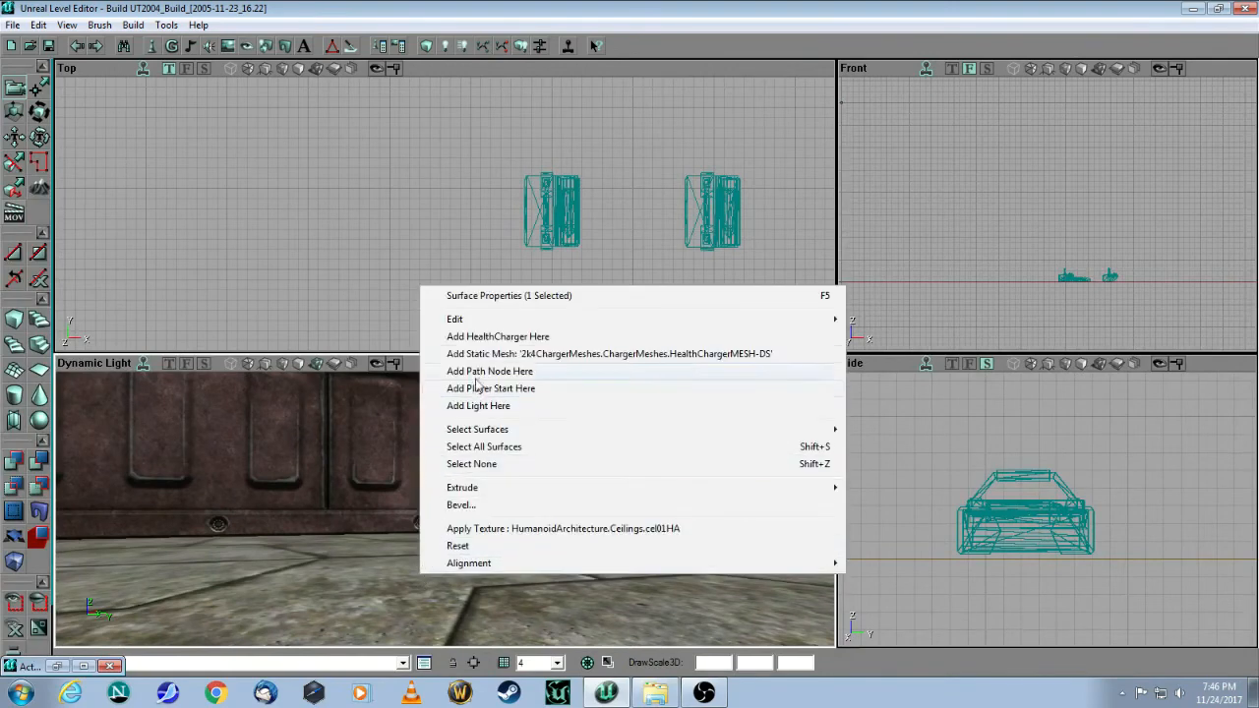
{"action": "left_click", "coordinate": [495, 338]}
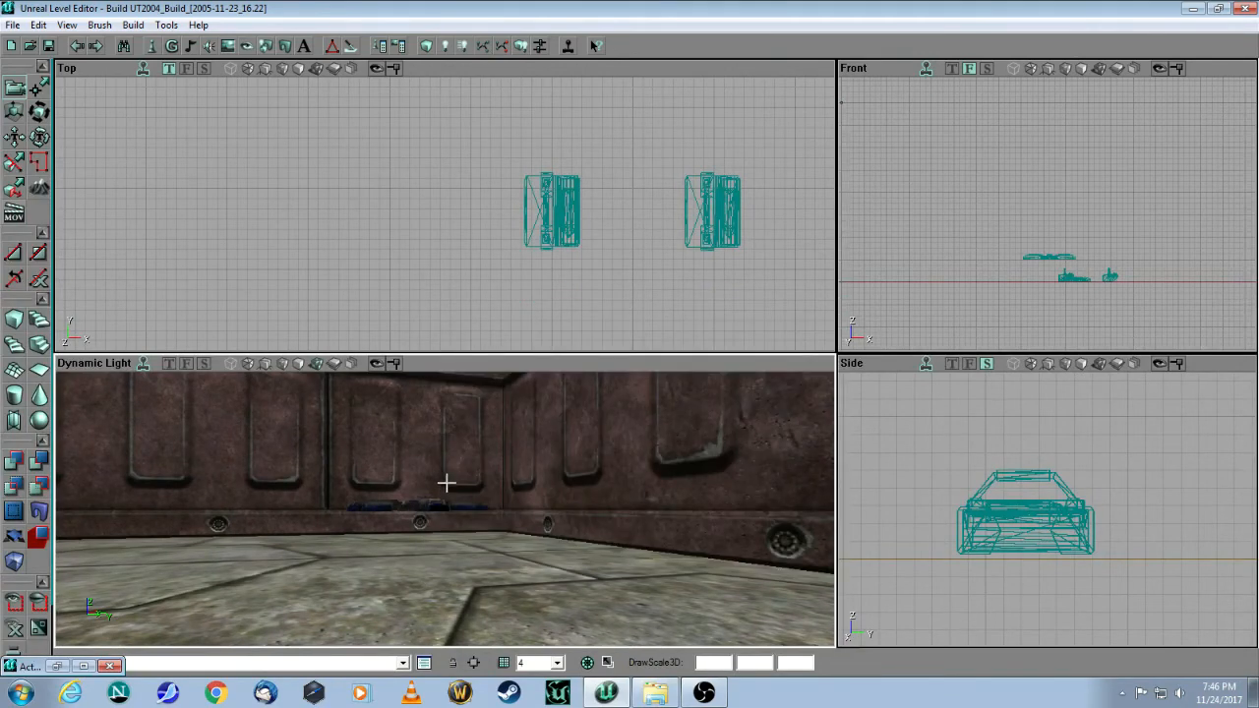
{"action": "left_click_drag", "start_coordinate": [458, 461], "coordinate": [466, 511]}
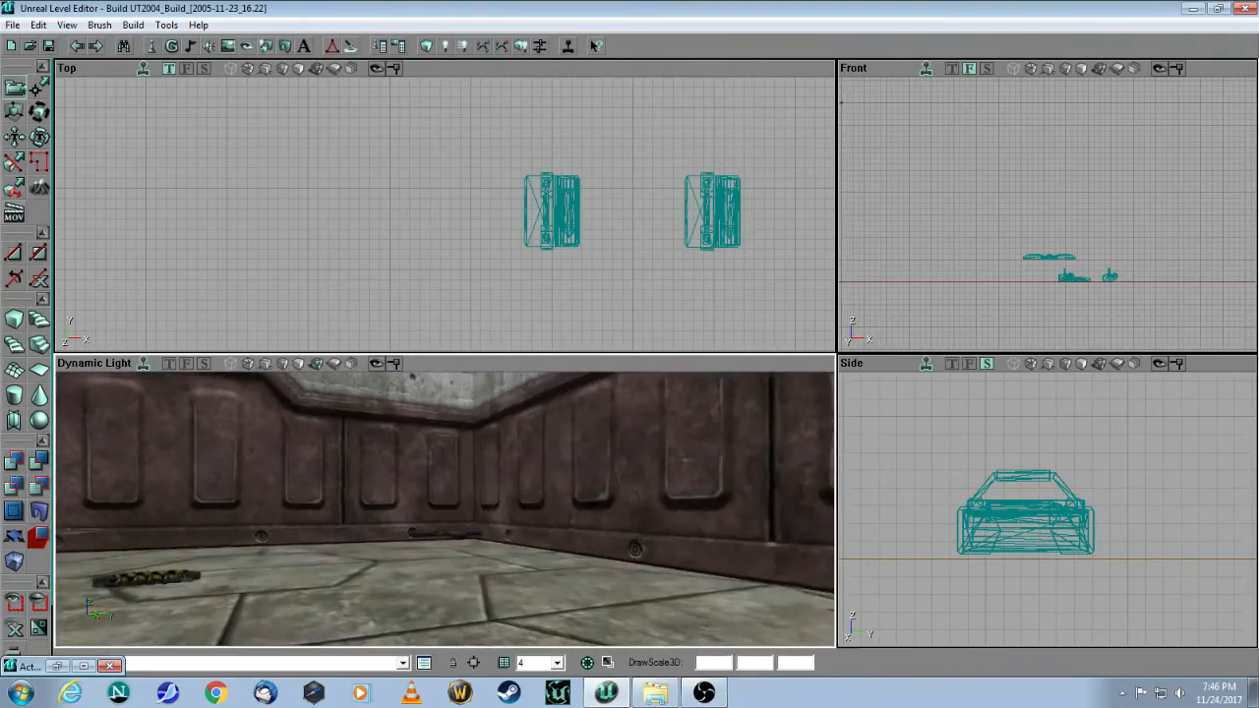
{"action": "left_click_drag", "start_coordinate": [412, 376], "coordinate": [414, 403]}
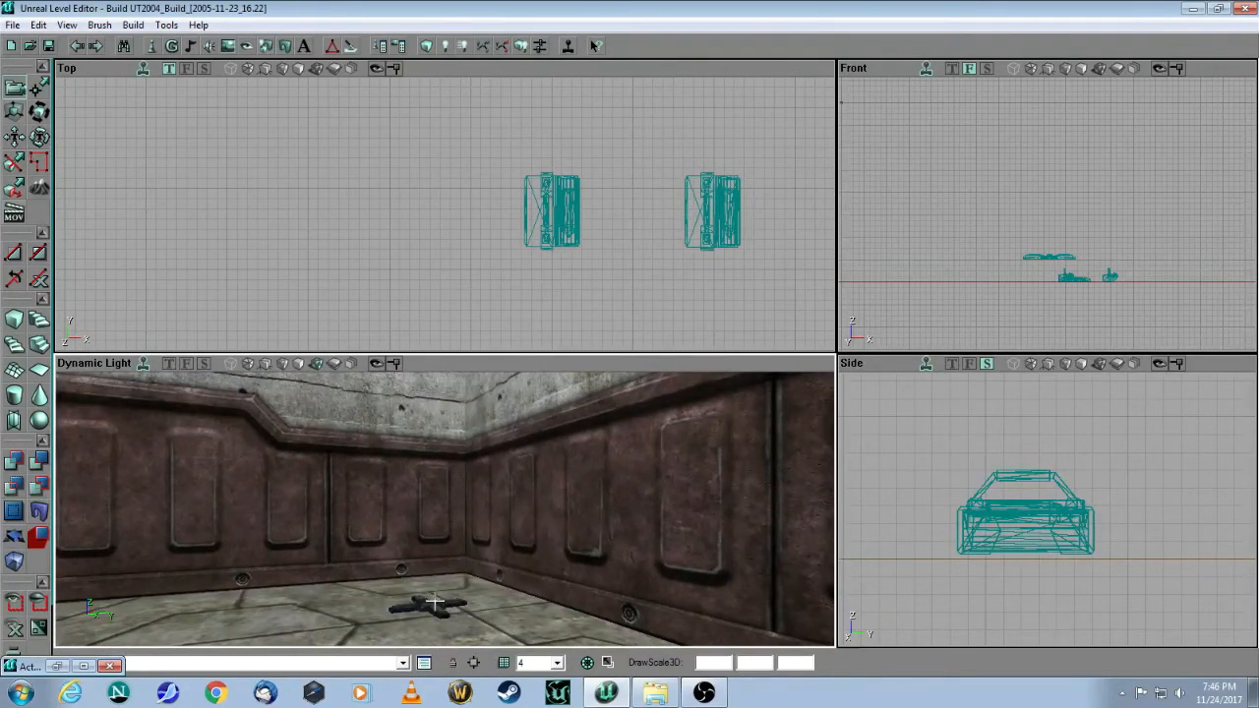
Step: Lower the health charger in the Side view until it rests on the floor
{"action": "left_click", "coordinate": [428, 605]}
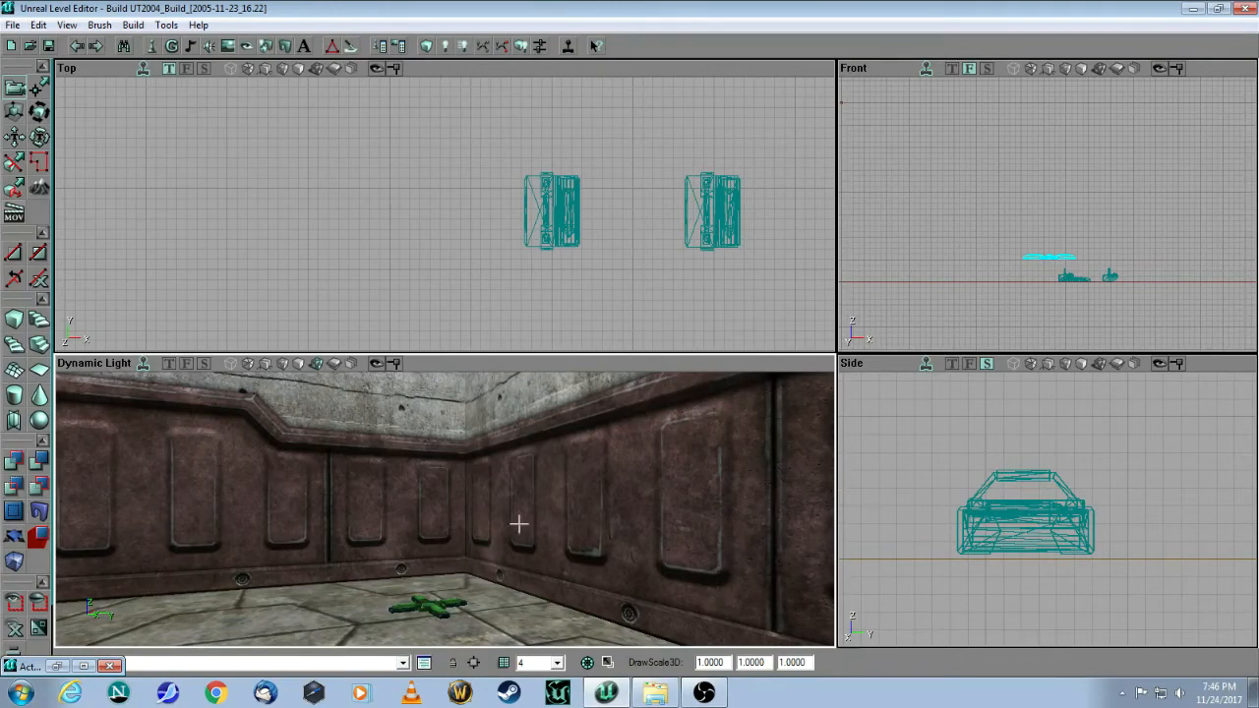
{"action": "left_click_drag", "start_coordinate": [1112, 225], "coordinate": [1110, 263]}
{"action": "left_click_drag", "start_coordinate": [1096, 415], "coordinate": [980, 403]}
{"action": "left_click_drag", "start_coordinate": [1064, 484], "coordinate": [1064, 489]}
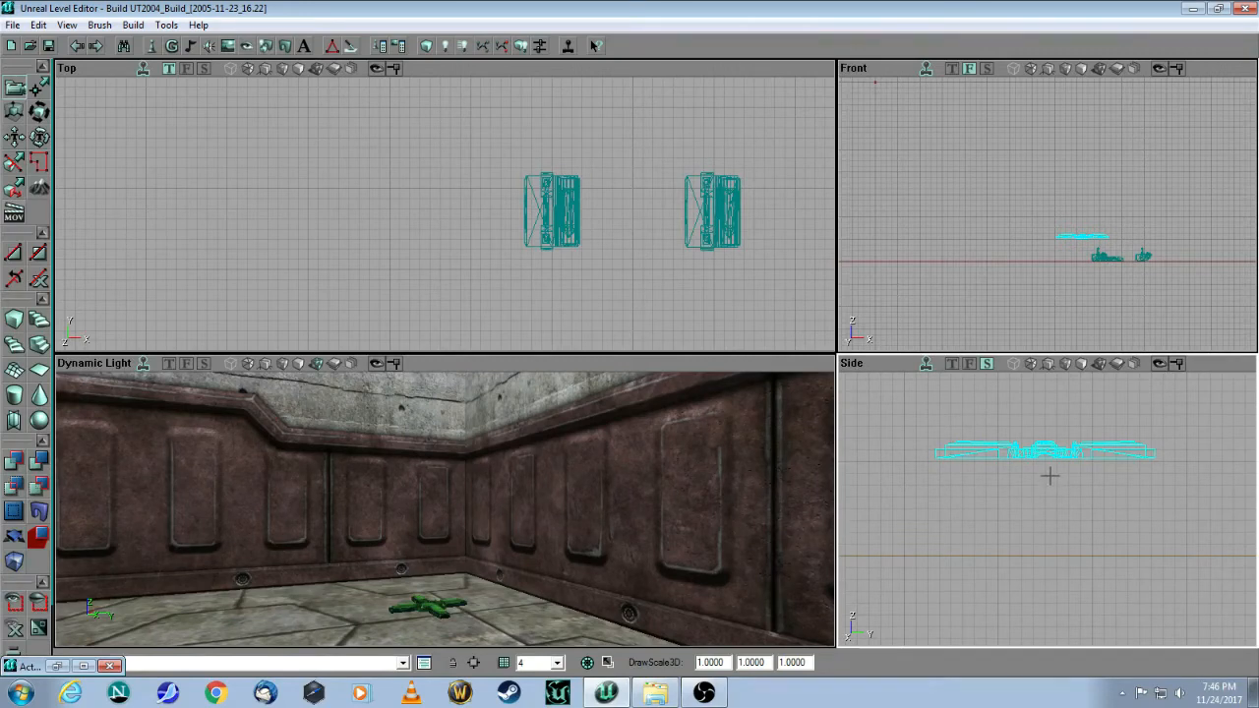
{"action": "left_click_drag", "start_coordinate": [1049, 476], "coordinate": [1060, 569], "text": "ctrl"}
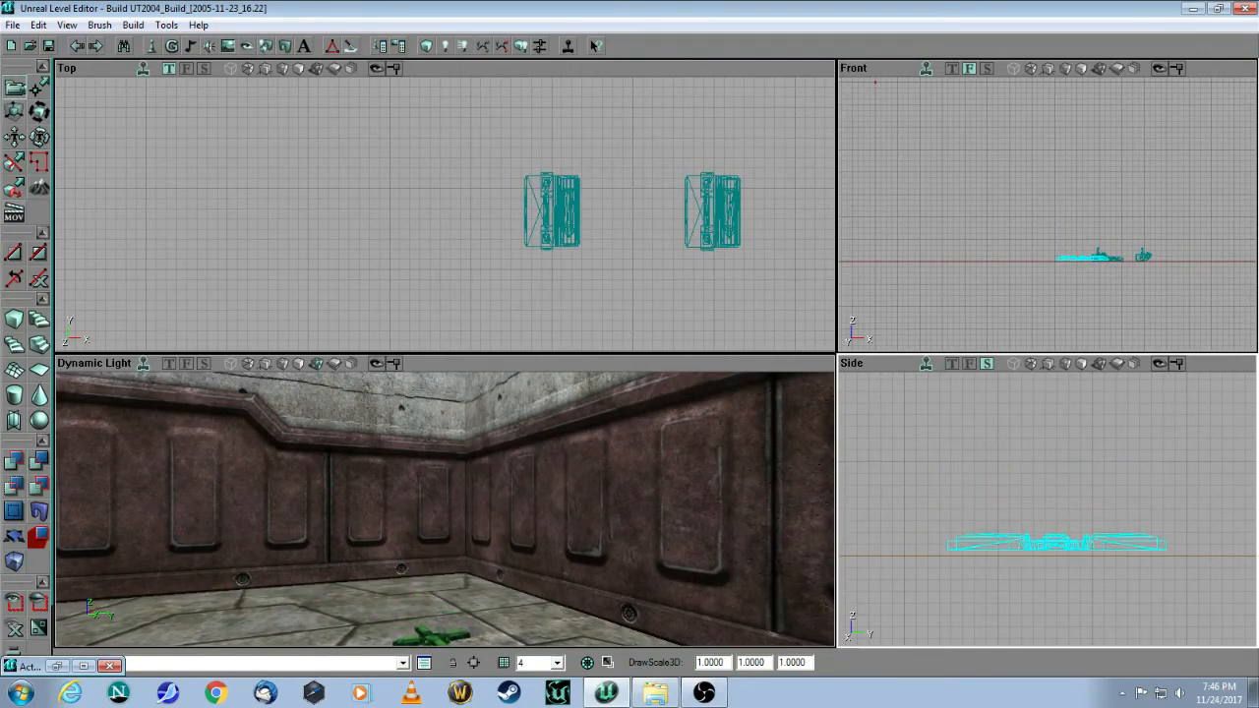
{"action": "left_click", "coordinate": [376, 251]}
{"action": "left_click_drag", "start_coordinate": [415, 573], "coordinate": [639, 536]}
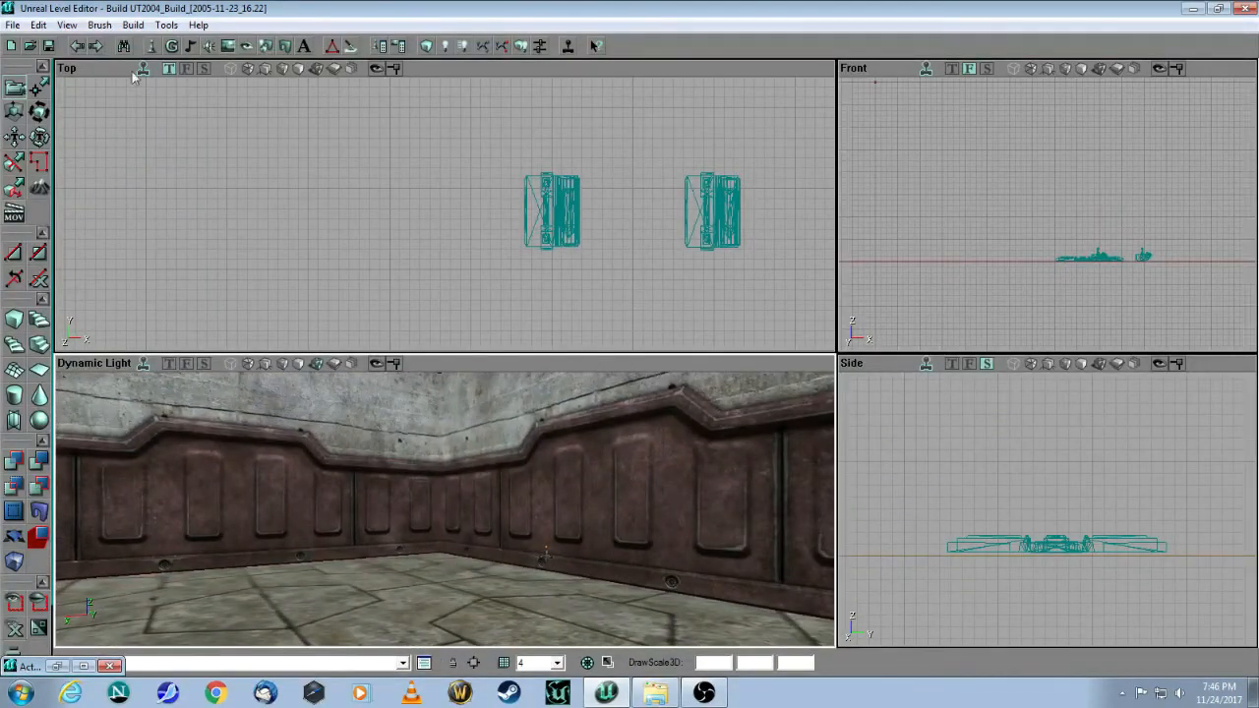
Step: Select ShieldCharger under xPickUpBase as the actor class to place
{"action": "left_click", "coordinate": [154, 46]}
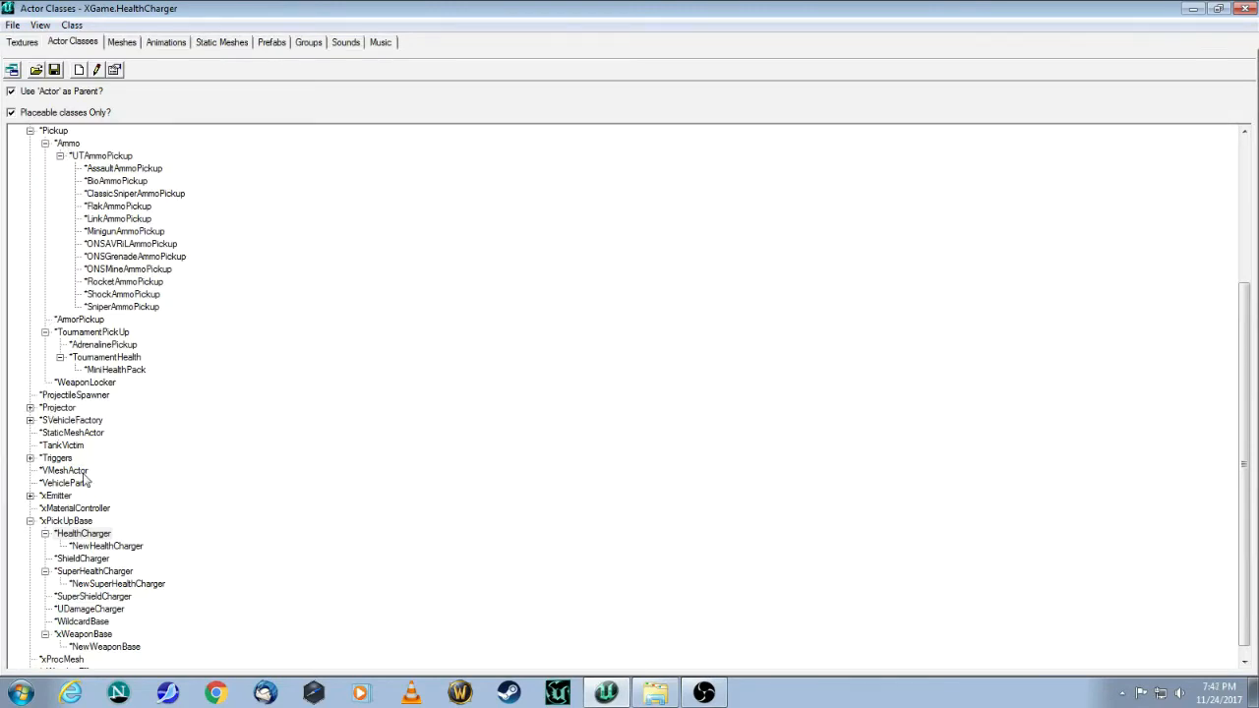
{"action": "left_click", "coordinate": [69, 521]}
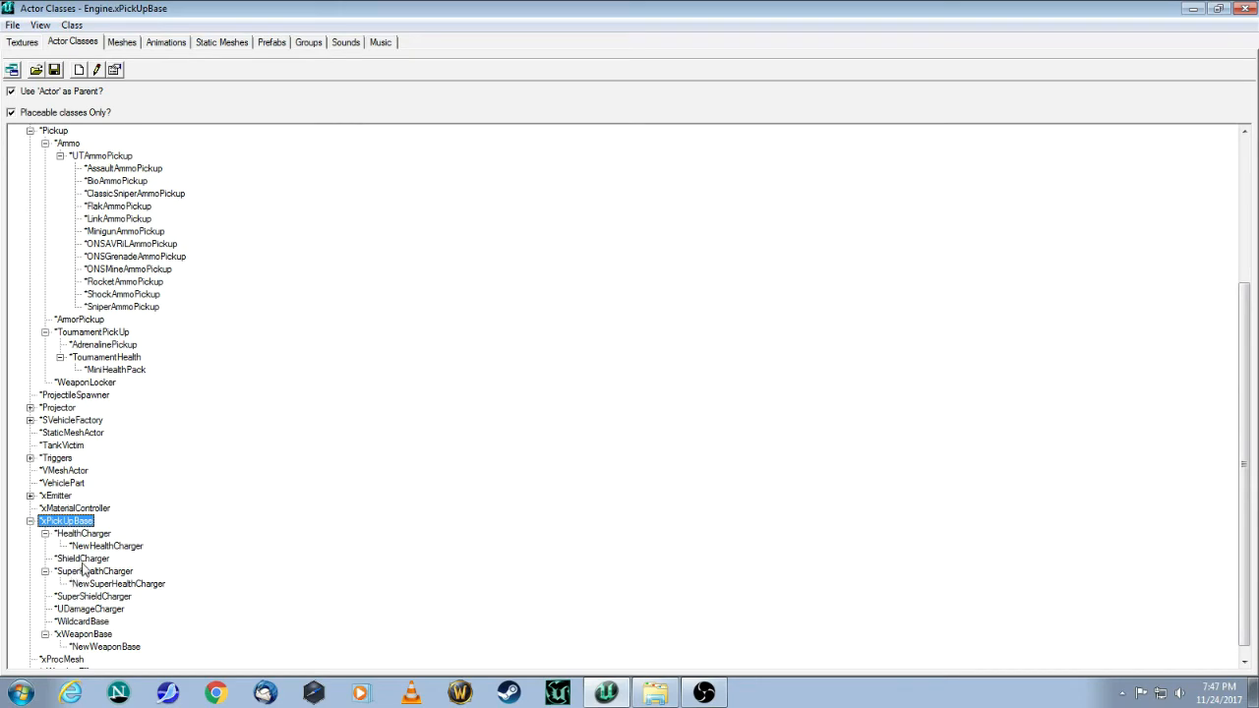
{"action": "left_click", "coordinate": [83, 559]}
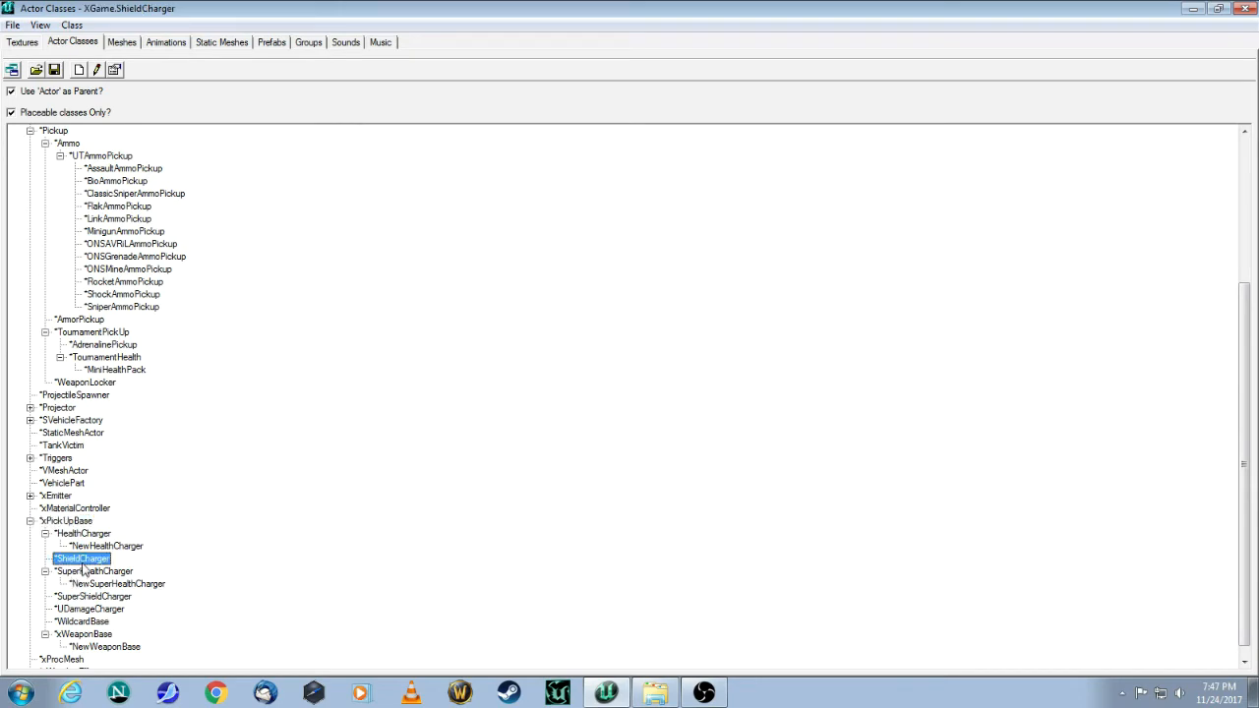
{"action": "left_click", "coordinate": [1190, 9]}
Step: Add a ShieldCharger on the floor and check its position in the Side and 3D views
{"action": "mouse_move", "coordinate": [508, 537]}
{"action": "left_mouse_down"}
{"action": "mouse_move", "coordinate": [509, 581]}
{"action": "mouse_move", "coordinate": [504, 536]}
{"action": "mouse_move", "coordinate": [511, 544]}
{"action": "left_mouse_up"}
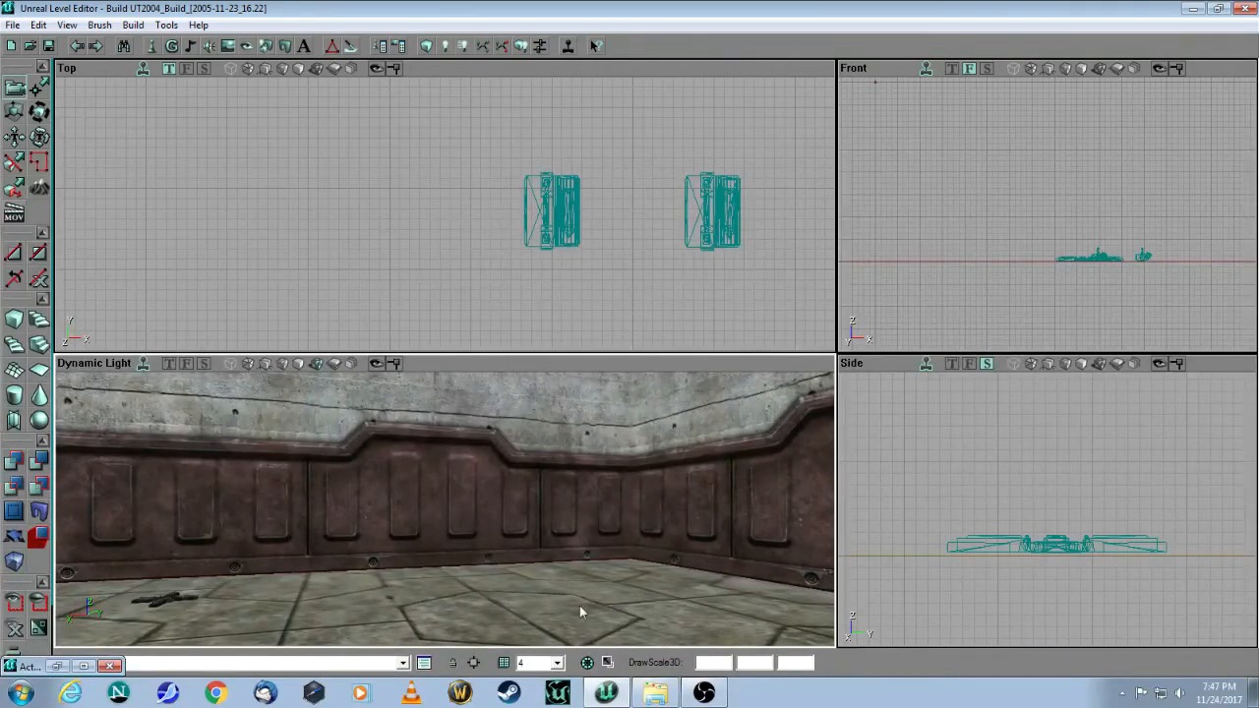
{"action": "right_click", "coordinate": [580, 612]}
{"action": "left_click", "coordinate": [619, 368]}
{"action": "left_click_drag", "start_coordinate": [673, 489], "coordinate": [690, 461]}
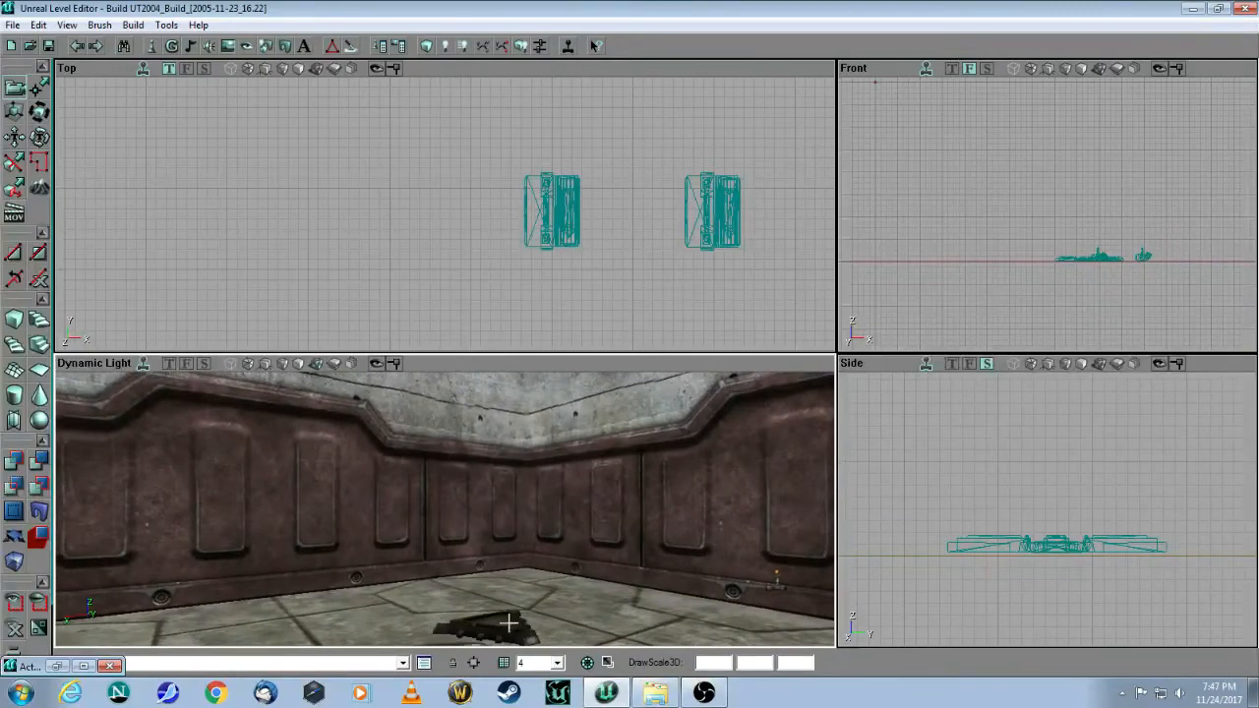
{"action": "left_click", "coordinate": [500, 624]}
{"action": "left_click_drag", "start_coordinate": [1066, 472], "coordinate": [1133, 488]}
{"action": "left_click_drag", "start_coordinate": [972, 521], "coordinate": [1057, 593]}
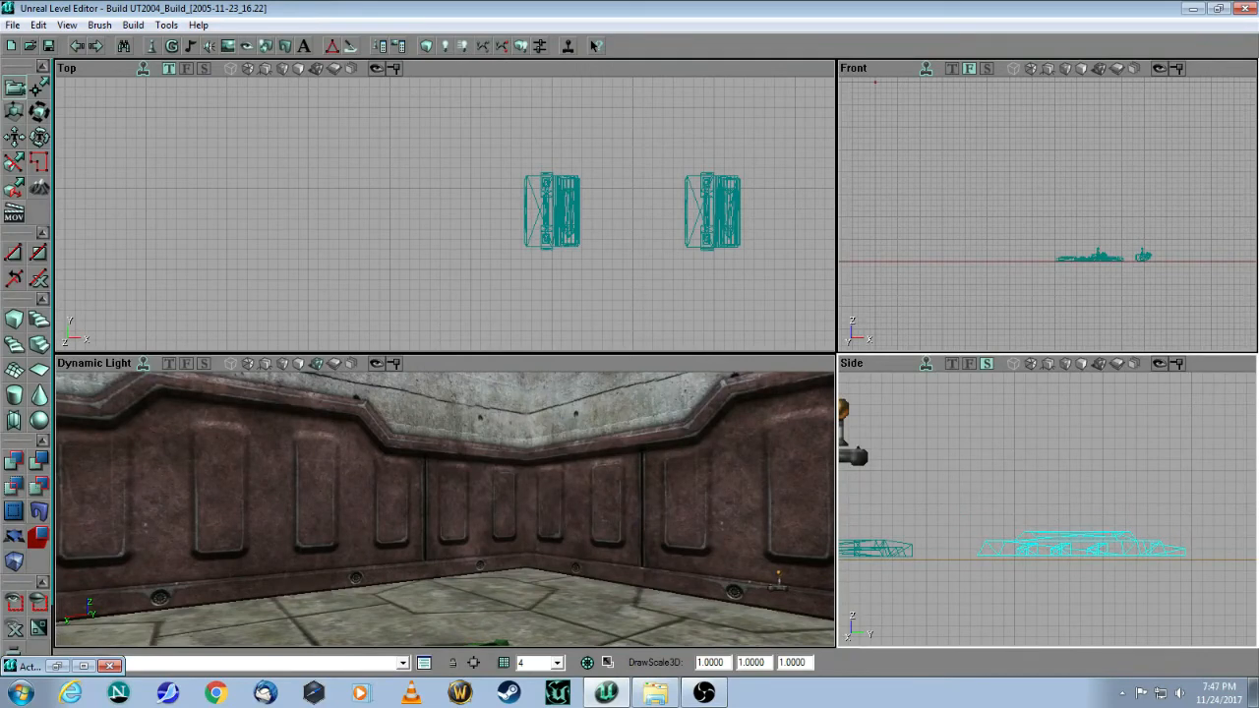
{"action": "left_click_drag", "start_coordinate": [579, 486], "coordinate": [583, 547]}
{"action": "left_click_drag", "start_coordinate": [445, 509], "coordinate": [489, 557]}
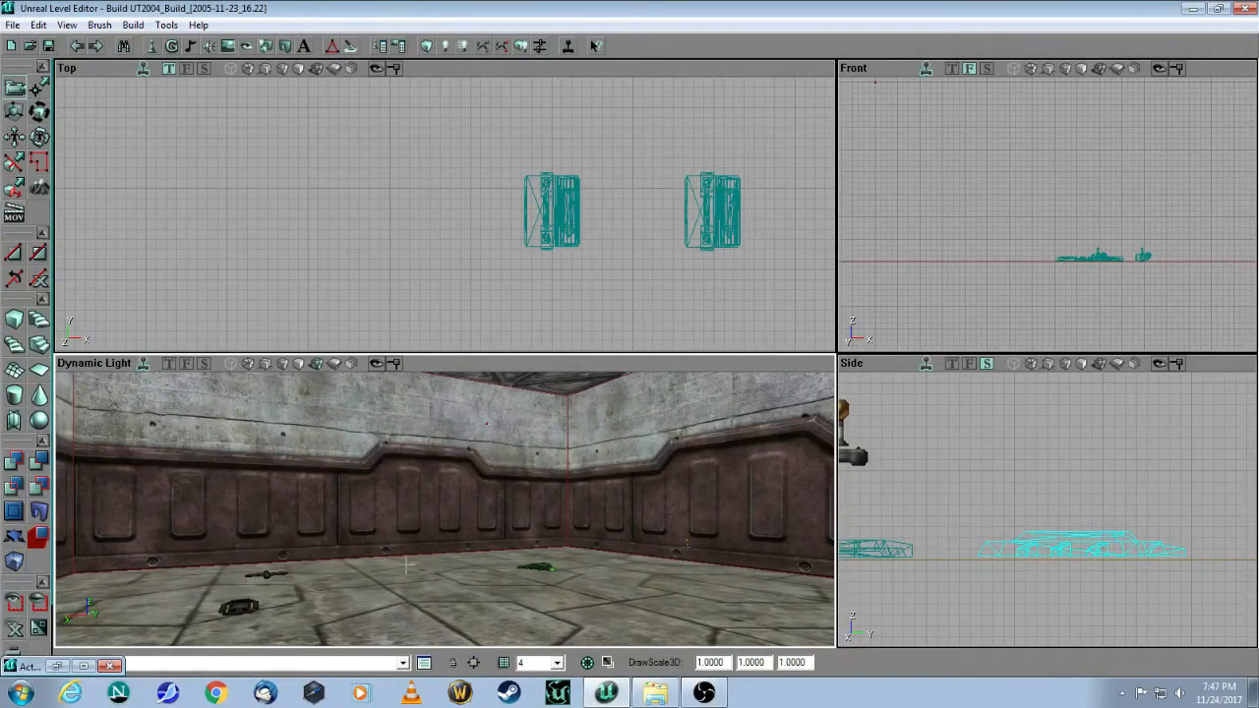
Step: Add a light actor at the clicked spot in the 3D viewport and select it
{"action": "right_click", "coordinate": [478, 597]}
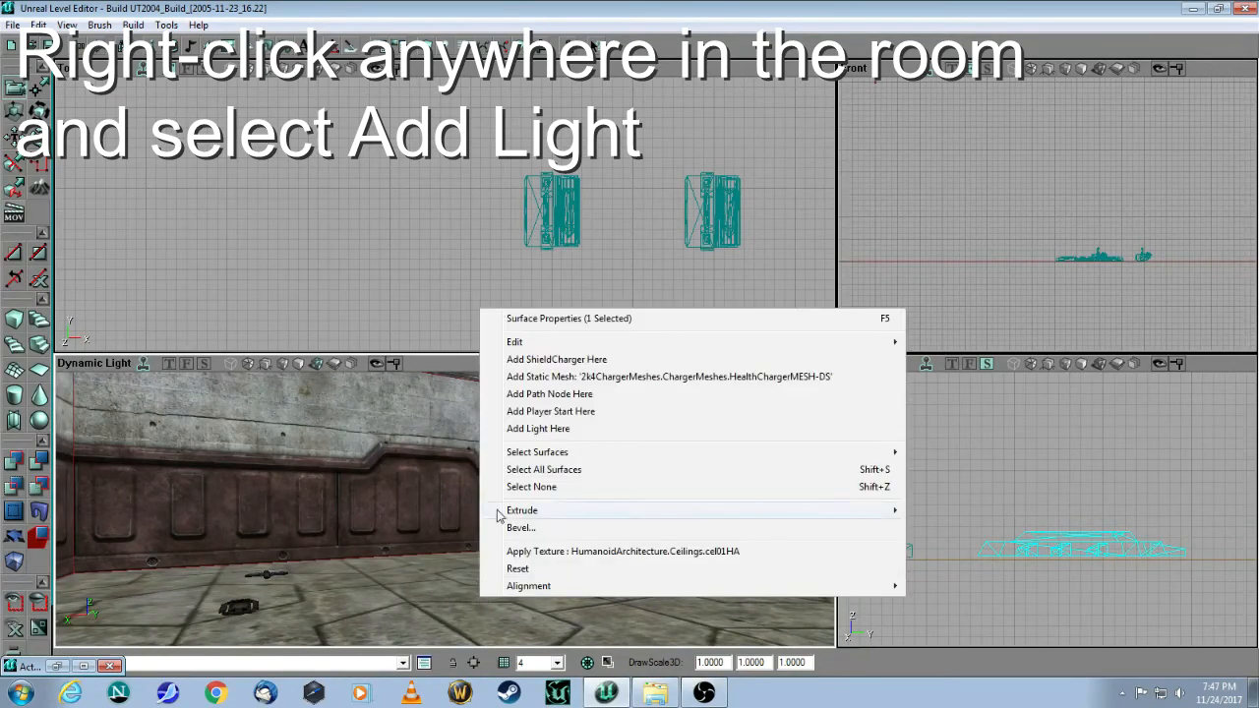
{"action": "left_click", "coordinate": [540, 429]}
{"action": "left_click_drag", "start_coordinate": [479, 608], "coordinate": [453, 581]}
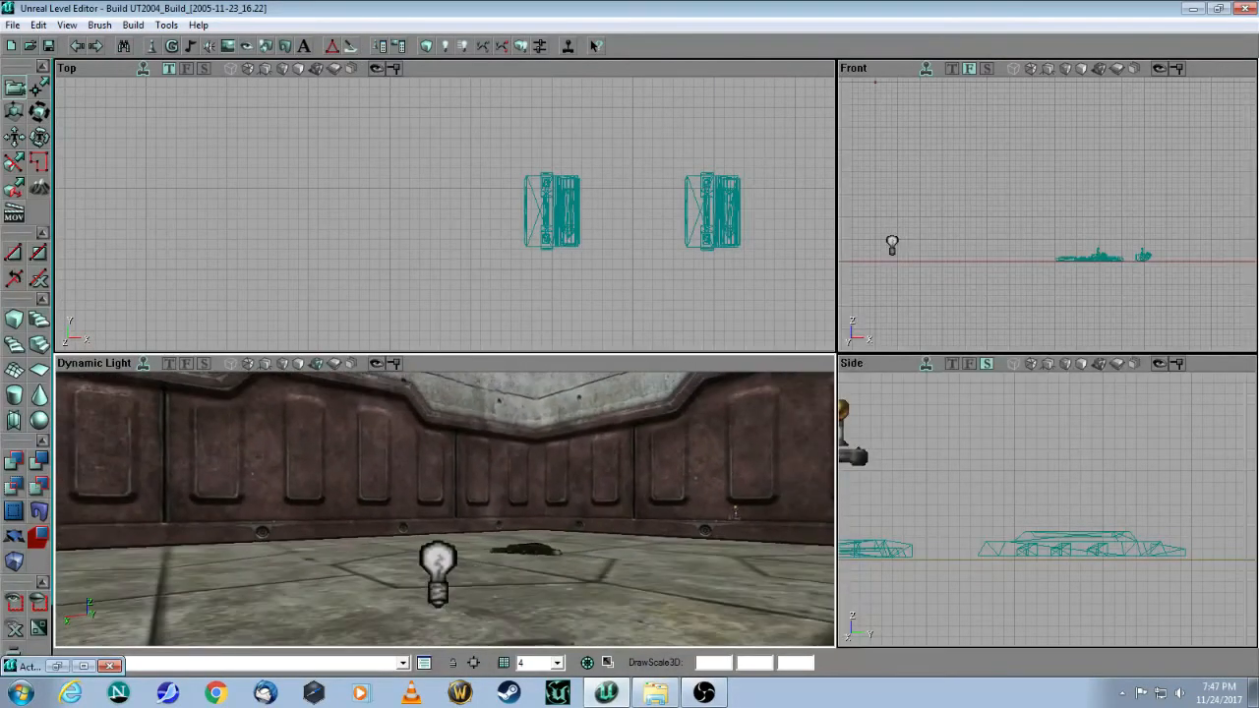
{"action": "left_click", "coordinate": [438, 559]}
{"action": "left_click", "coordinate": [438, 560]}
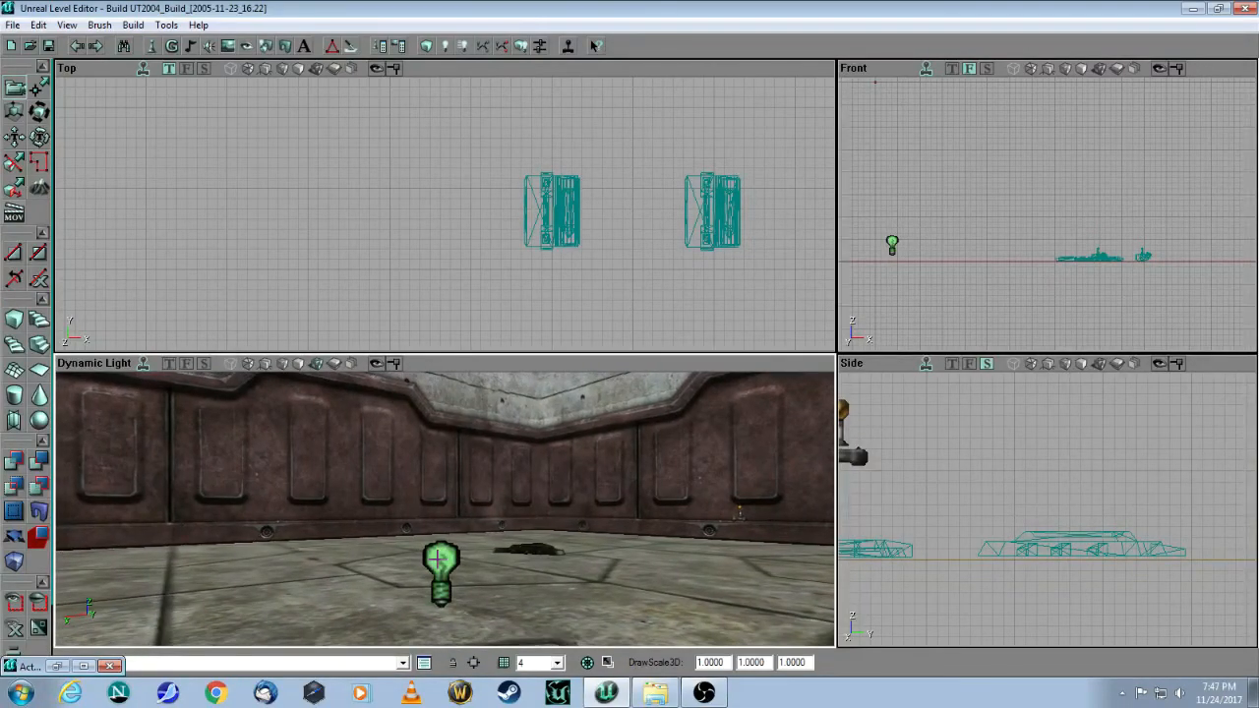
Step: Raise the light well above the floor in the Front viewport
{"action": "left_click_drag", "start_coordinate": [996, 291], "coordinate": [1142, 362]}
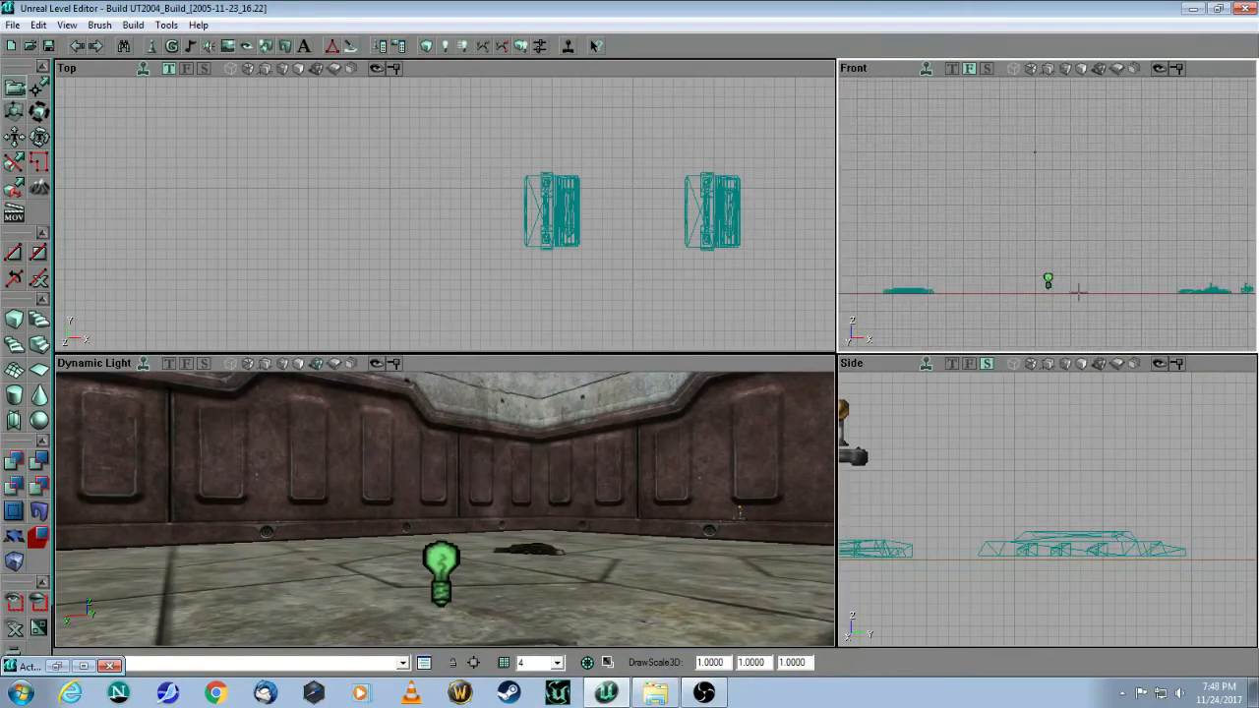
{"action": "left_click_drag", "start_coordinate": [1086, 283], "coordinate": [1070, 157], "text": "ctrl"}
{"action": "left_click_drag", "start_coordinate": [579, 486], "coordinate": [580, 561]}
{"action": "mouse_move", "coordinate": [580, 561]}
{"action": "right_mouse_down"}
{"action": "mouse_move", "coordinate": [582, 512]}
{"action": "mouse_move", "coordinate": [583, 558]}
{"action": "mouse_move", "coordinate": [582, 537]}
{"action": "right_mouse_up"}
{"action": "left_click_drag", "start_coordinate": [582, 537], "coordinate": [583, 511]}
{"action": "left_click", "coordinate": [449, 257]}
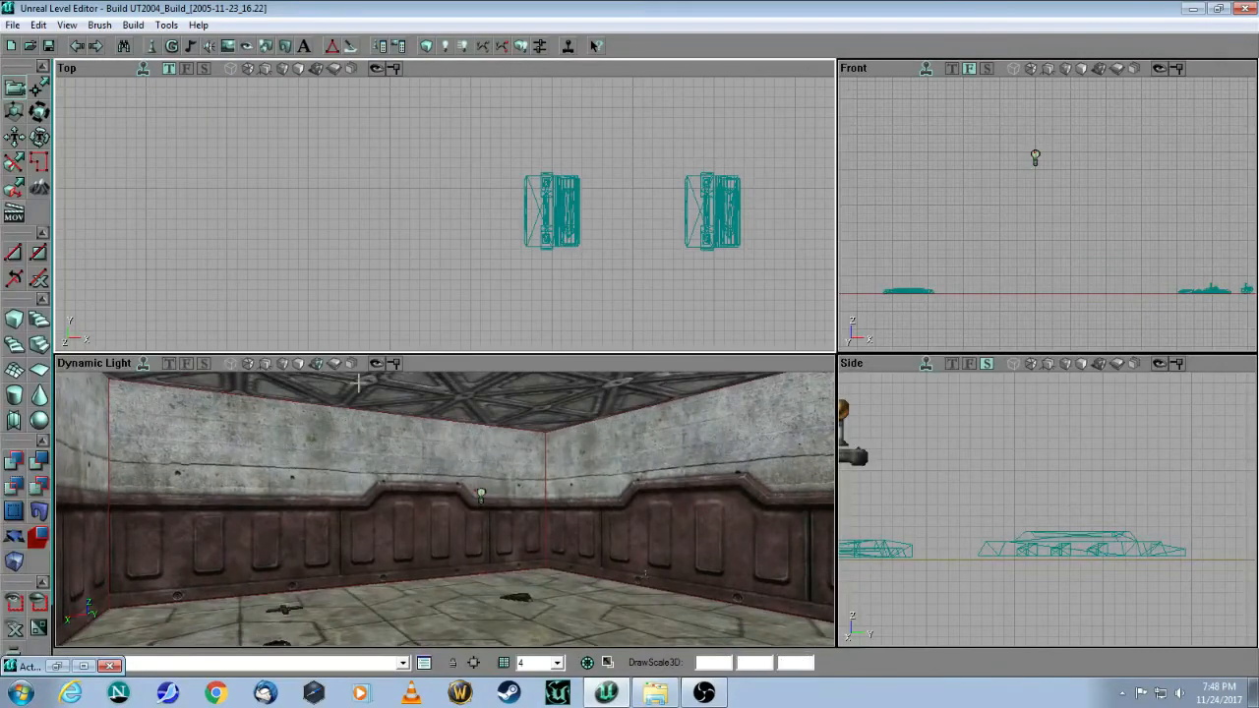
{"action": "mouse_move", "coordinate": [448, 514]}
{"action": "left_mouse_down"}
{"action": "mouse_move", "coordinate": [452, 483]}
{"action": "mouse_move", "coordinate": [453, 543]}
{"action": "mouse_move", "coordinate": [474, 495]}
{"action": "mouse_move", "coordinate": [454, 519]}
{"action": "mouse_move", "coordinate": [468, 491]}
{"action": "mouse_move", "coordinate": [453, 508]}
{"action": "left_mouse_up"}
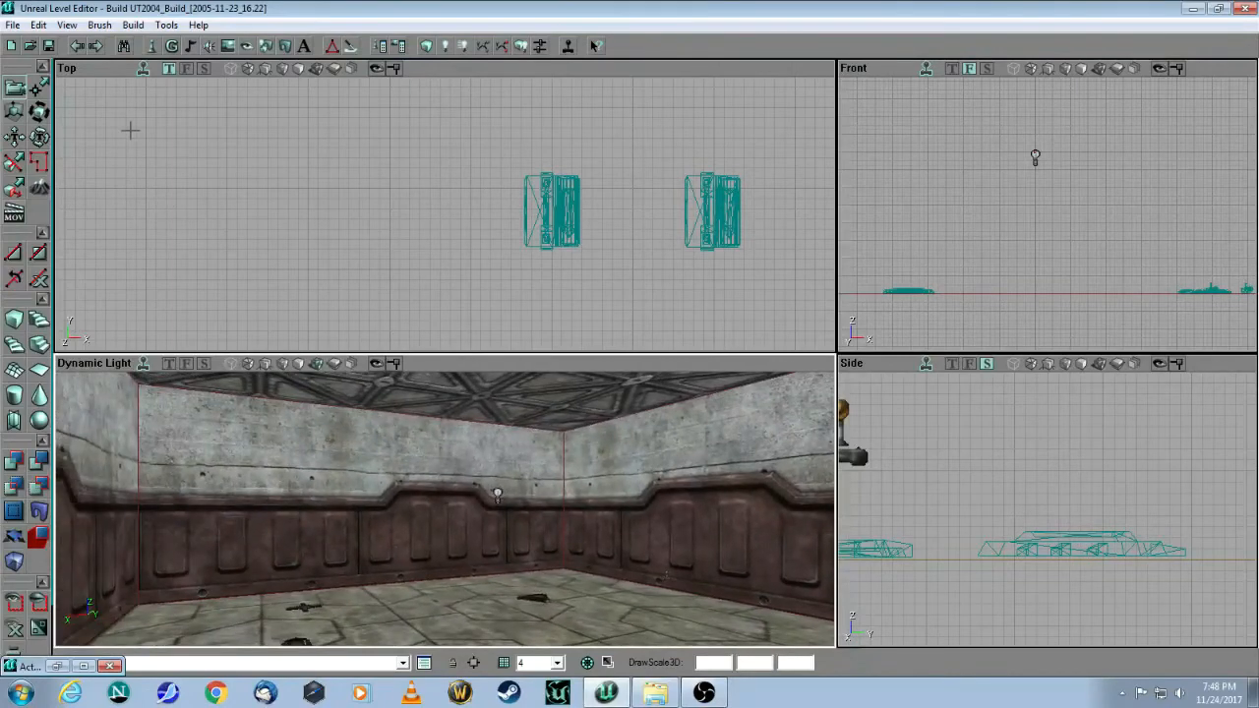
{"action": "left_click", "coordinate": [67, 24]}
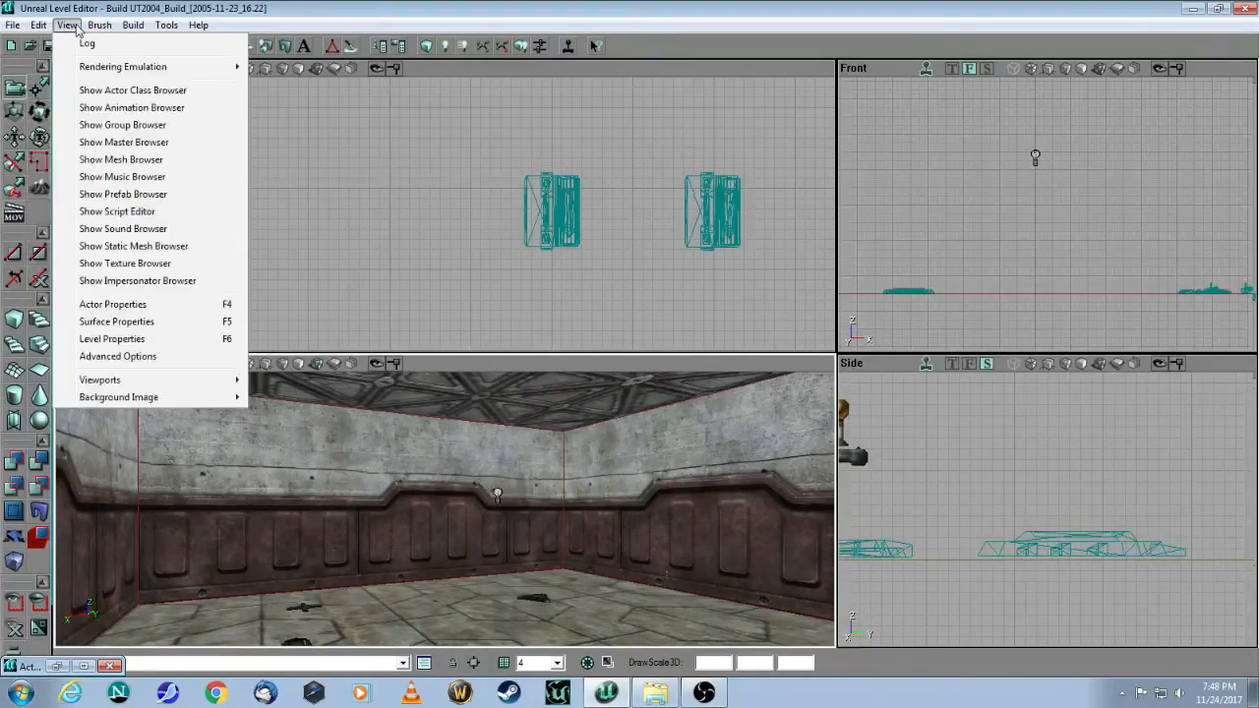
Step: In Level Properties, copy xGame.xDeathMatch from PreCacheGame into LevelInfo's DefaultGameType
{"action": "left_click", "coordinate": [100, 338]}
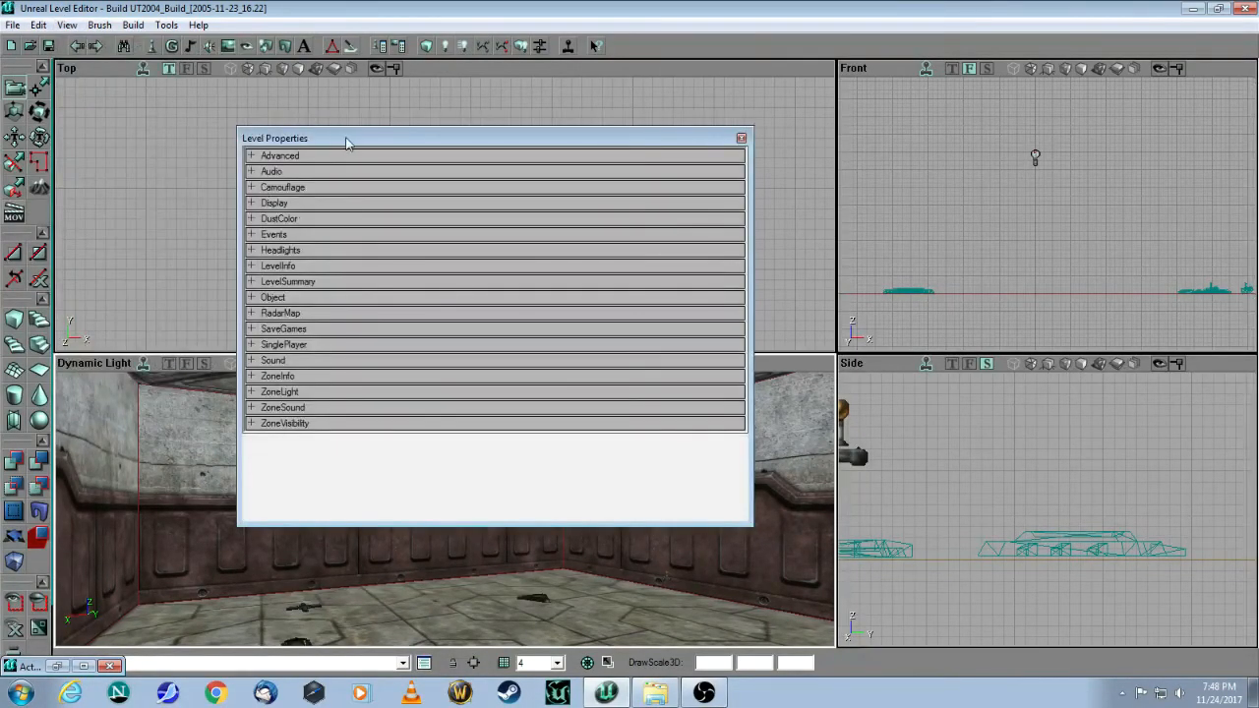
{"action": "left_click_drag", "start_coordinate": [347, 143], "coordinate": [522, 129]}
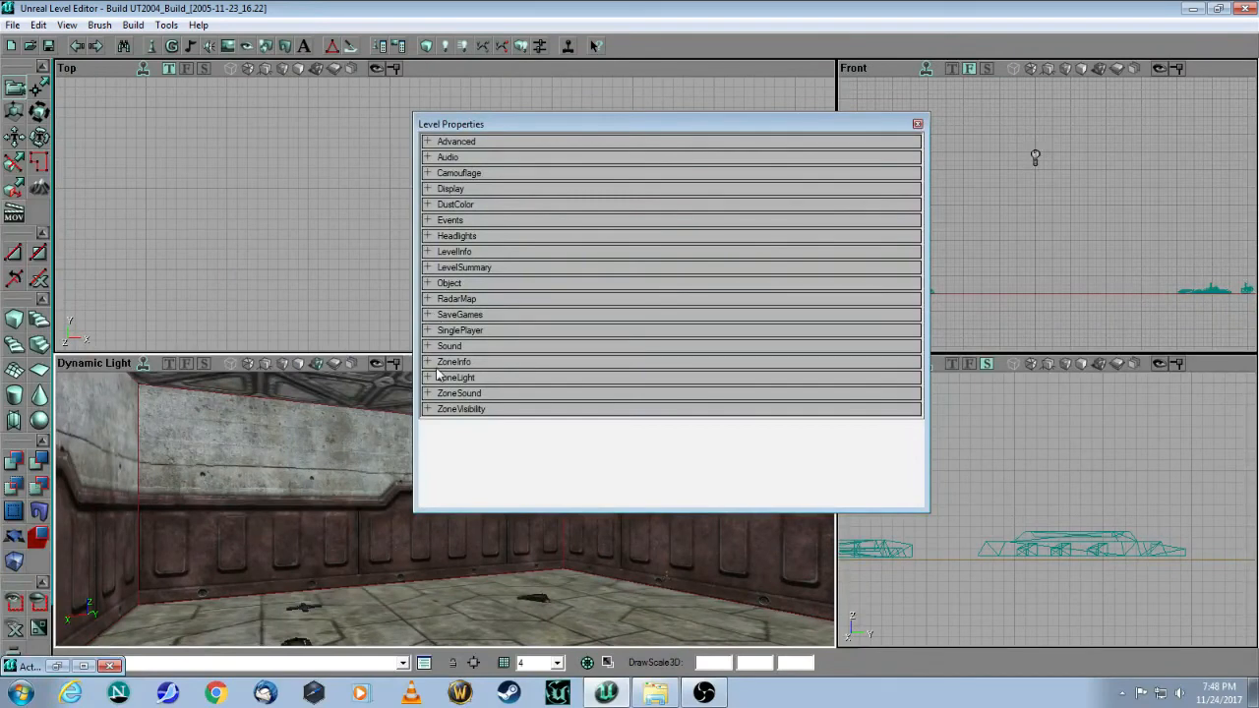
{"action": "left_click", "coordinate": [428, 254]}
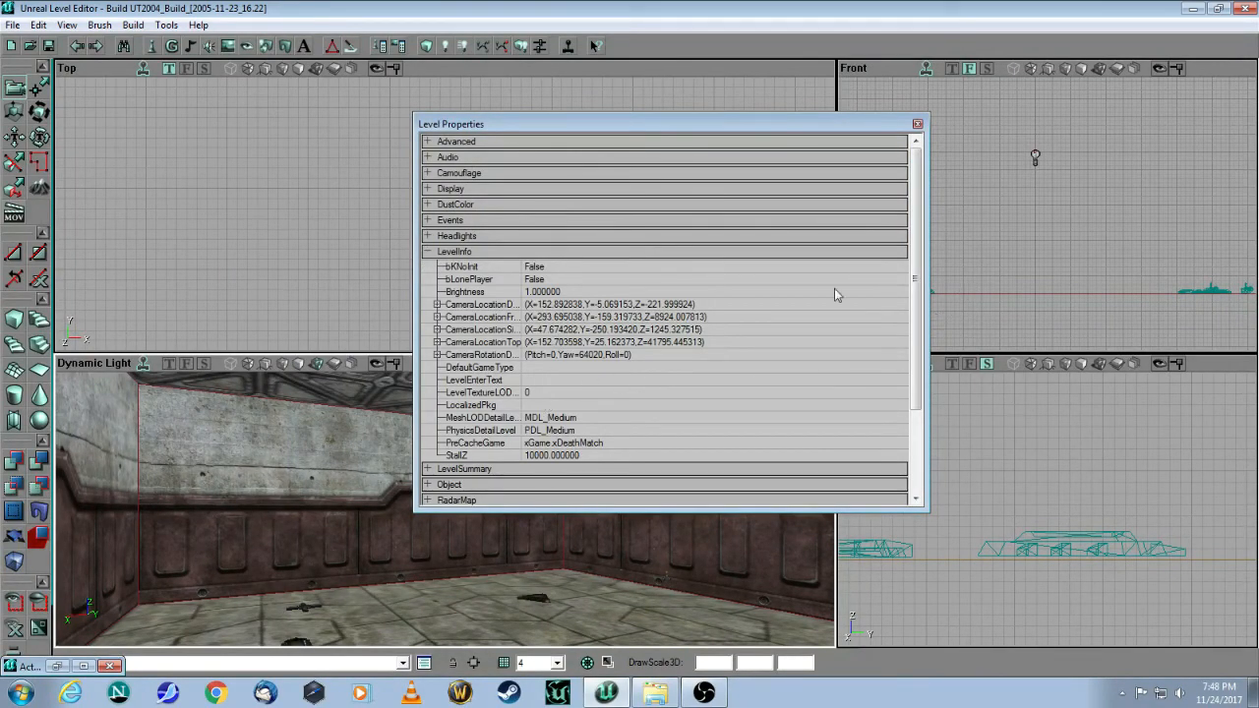
{"action": "left_click_drag", "start_coordinate": [913, 296], "coordinate": [913, 337]}
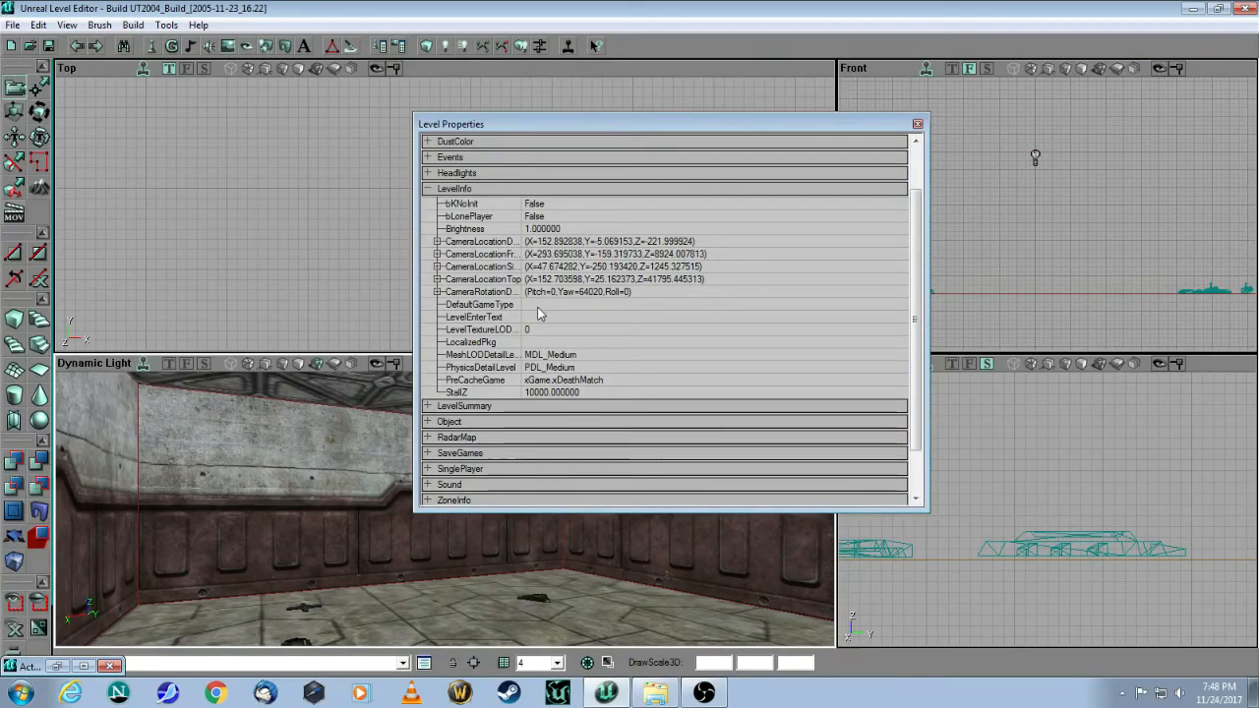
{"action": "left_click", "coordinate": [542, 305]}
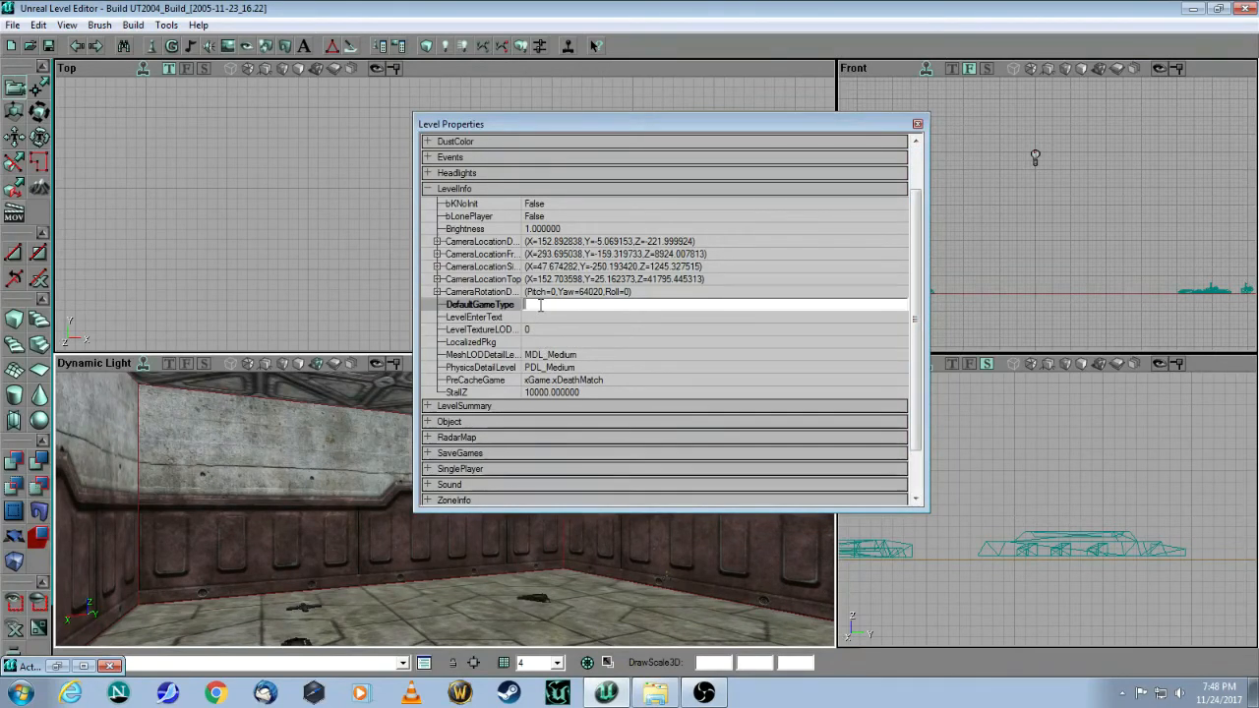
{"action": "left_click", "coordinate": [638, 381]}
{"action": "key", "text": "ctrl+c"}
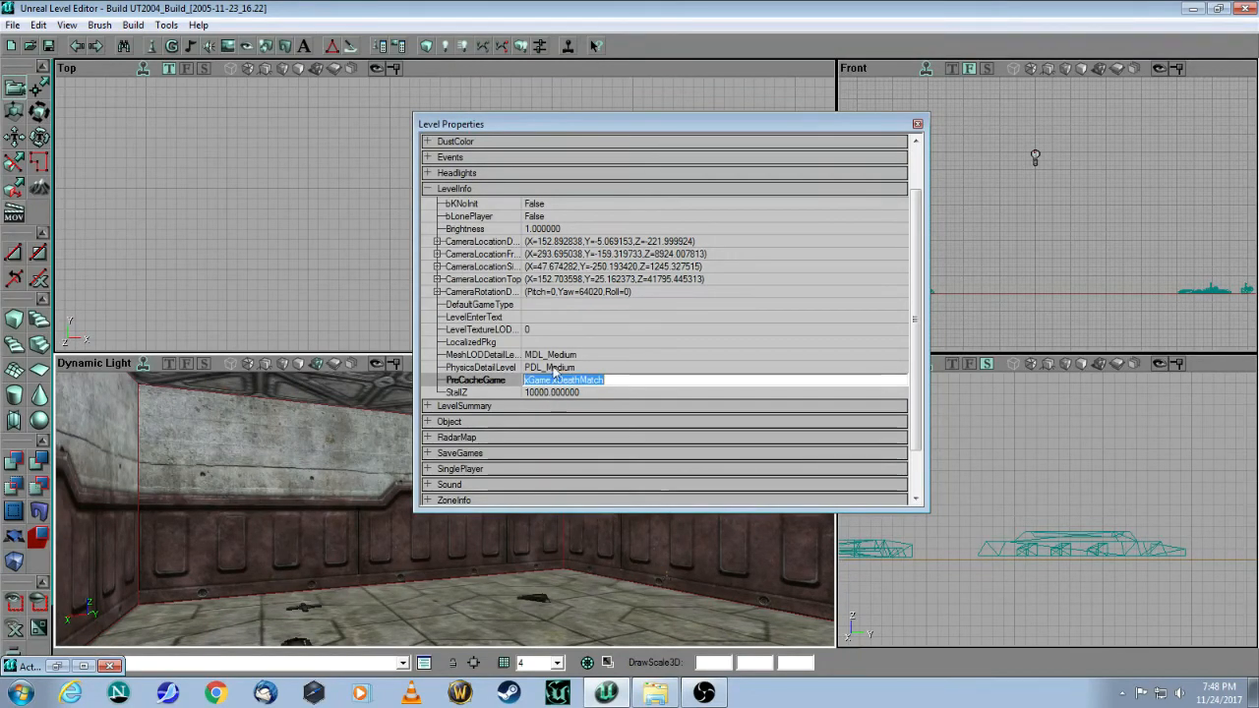
{"action": "left_click", "coordinate": [552, 305]}
{"action": "key", "text": "ctrl+v"}
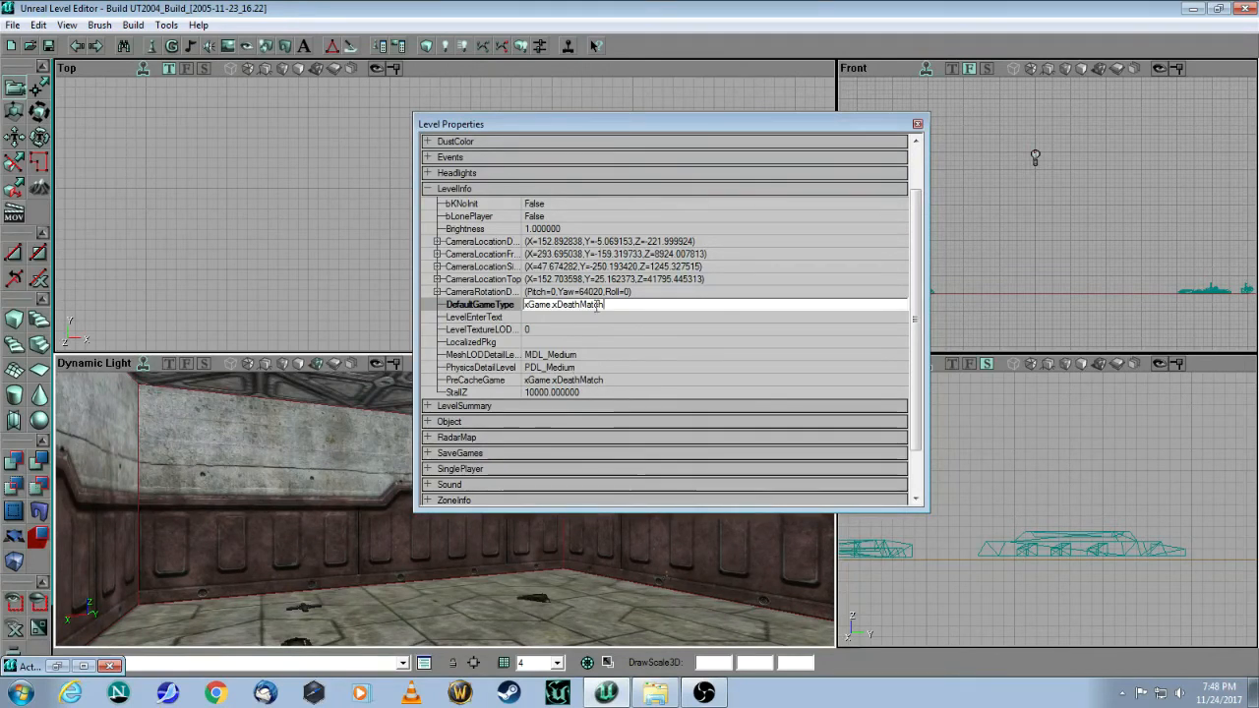
{"action": "left_click", "coordinate": [606, 318]}
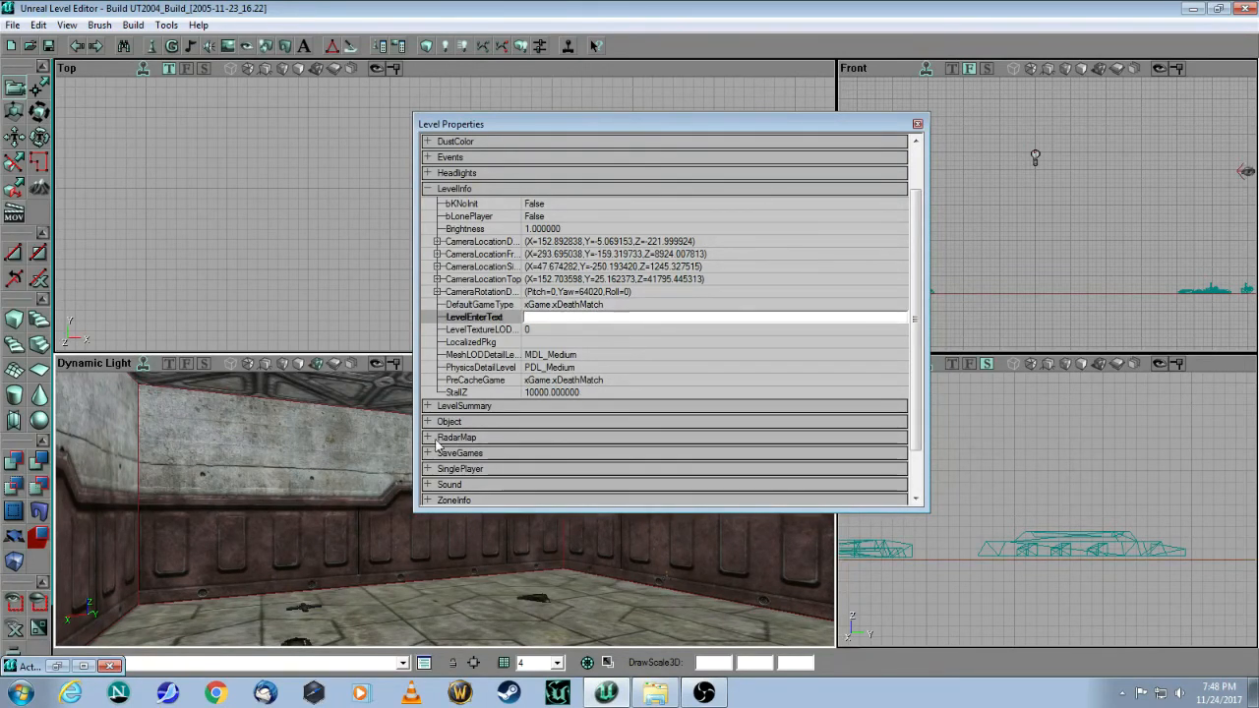
Step: In LevelSummary, enter the map author's name and the description 'A test room for tutorial'
{"action": "left_click", "coordinate": [426, 407]}
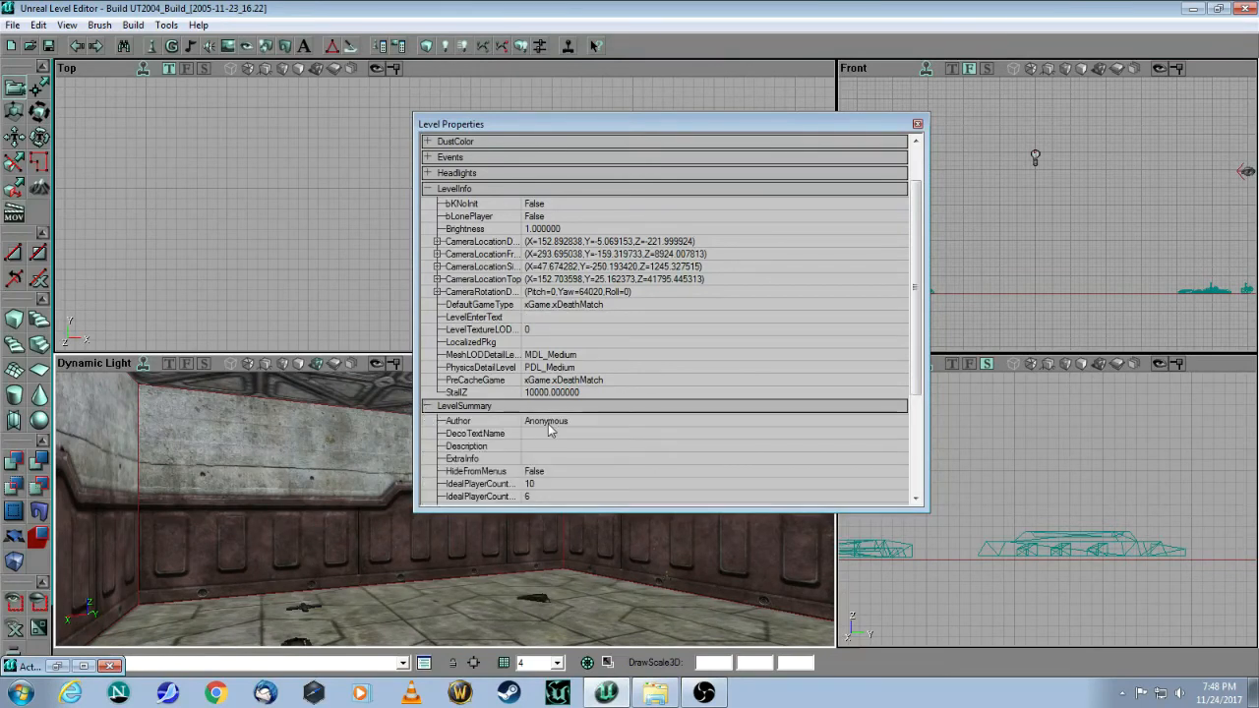
{"action": "left_click", "coordinate": [582, 427]}
{"action": "type", "text": "smeerkat"}
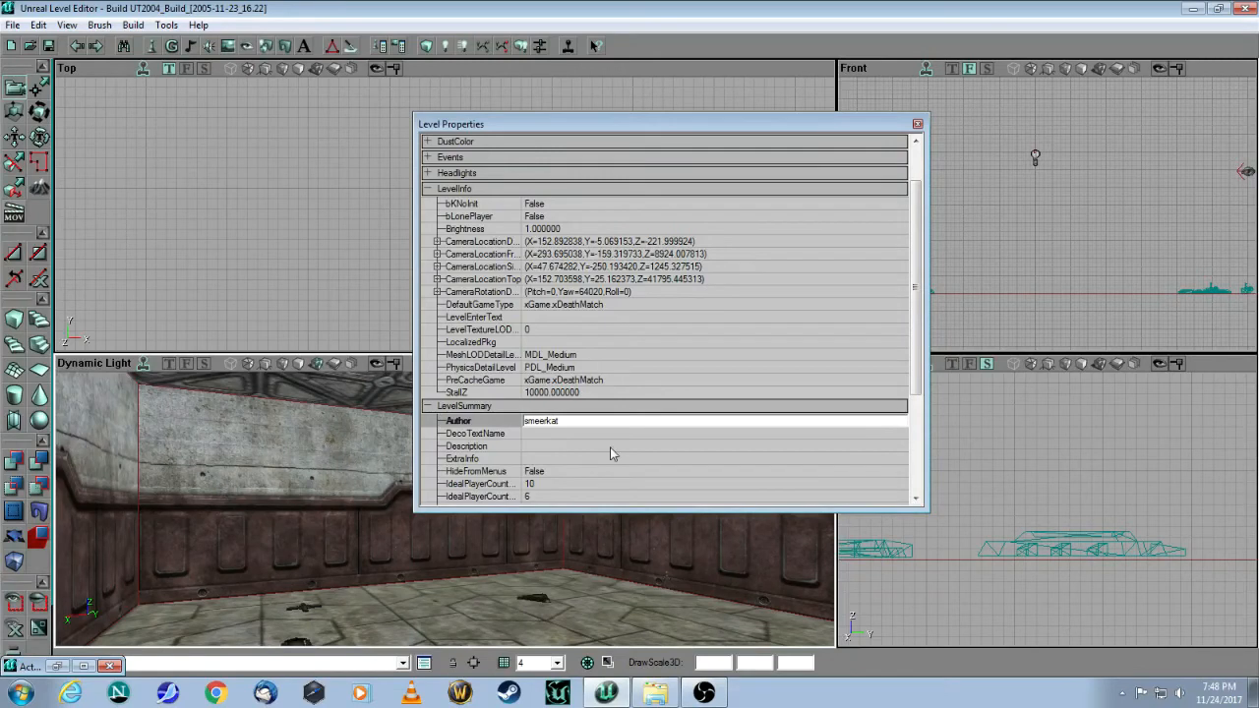
{"action": "left_click", "coordinate": [563, 442]}
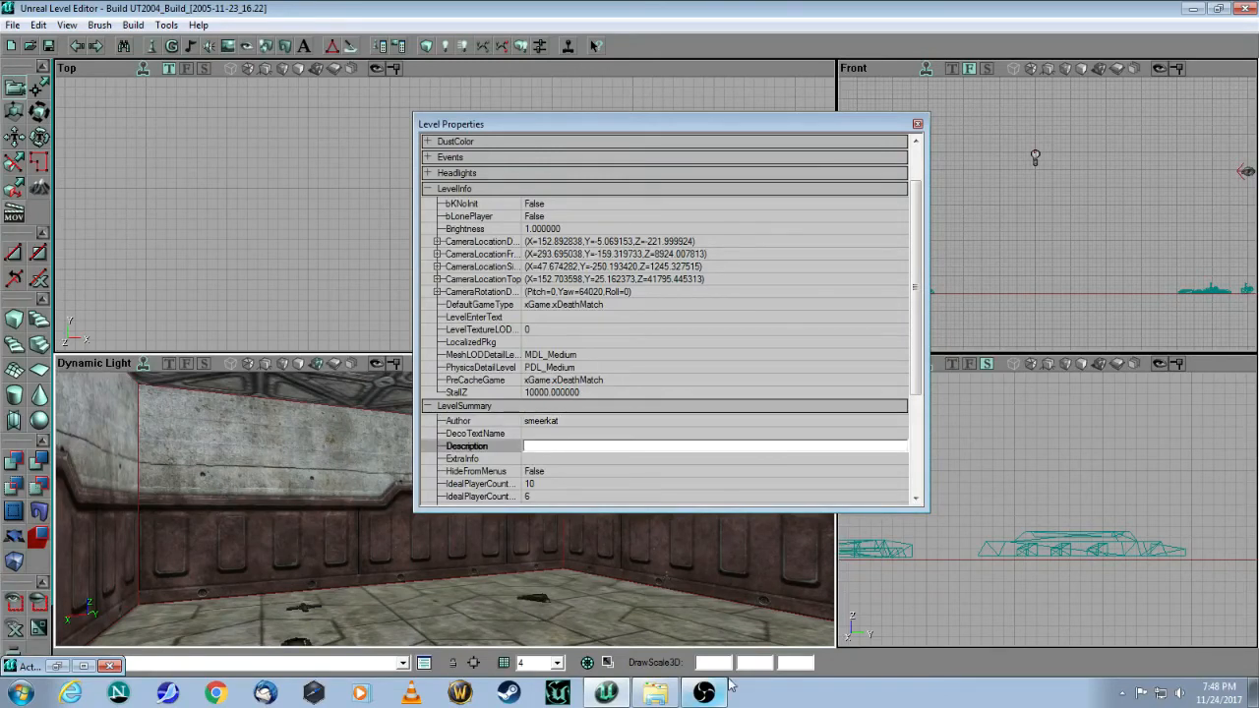
{"action": "type", "text": "A test room for tutor"}
{"action": "left_click_drag", "start_coordinate": [913, 321], "coordinate": [914, 377]}
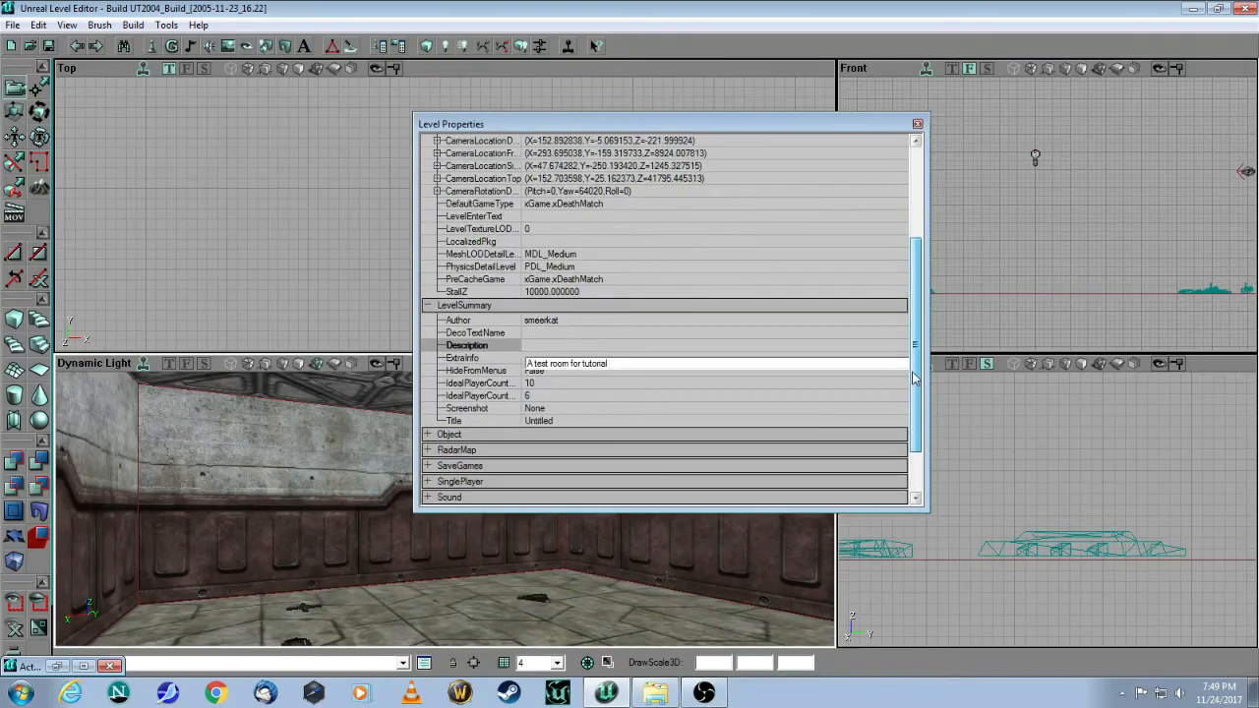
Step: Set the IdealPlayerCount values to 2 and 4
{"action": "left_click", "coordinate": [541, 383]}
{"action": "left_click", "coordinate": [547, 396]}
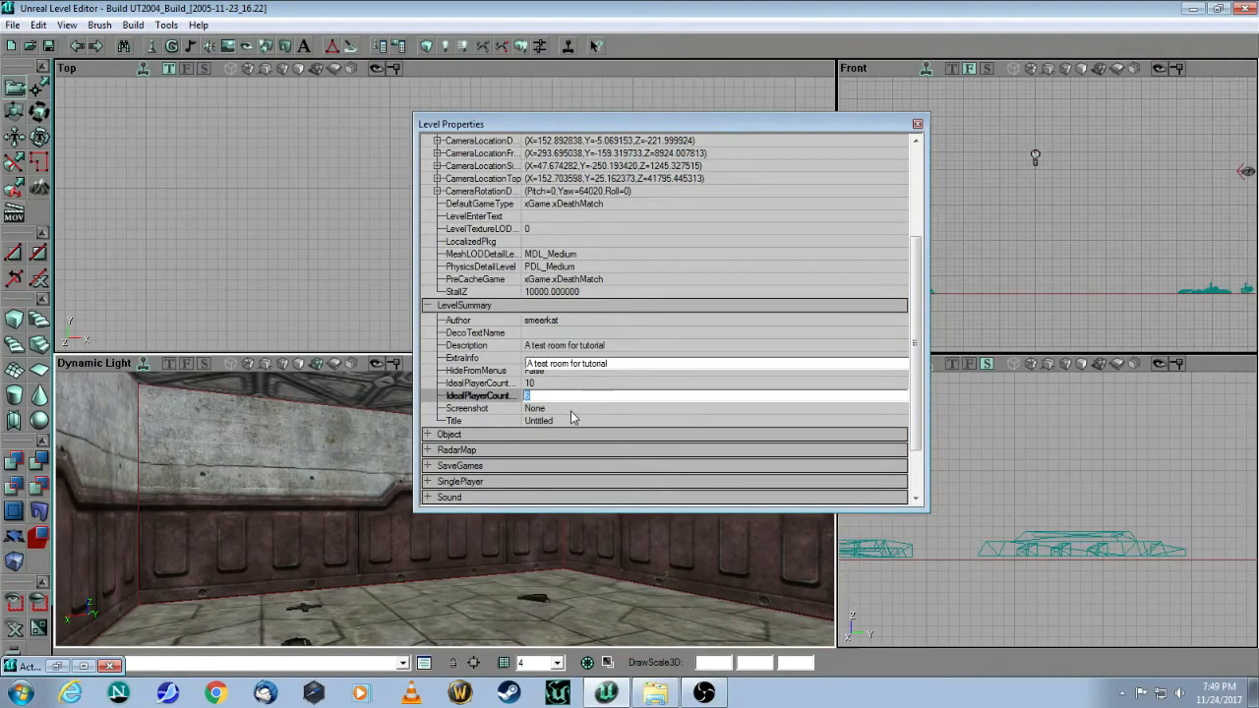
{"action": "left_click", "coordinate": [577, 384]}
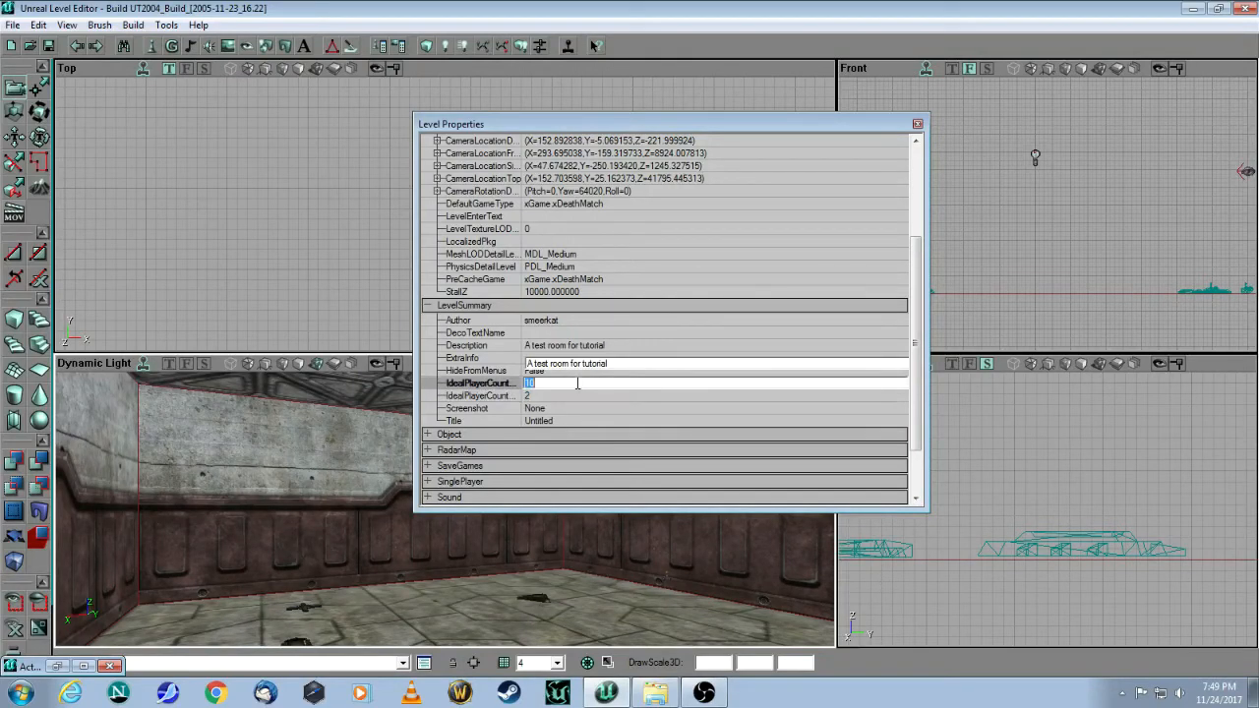
{"action": "type", "text": "4"}
{"action": "left_click", "coordinate": [710, 344]}
{"action": "left_click", "coordinate": [678, 334]}
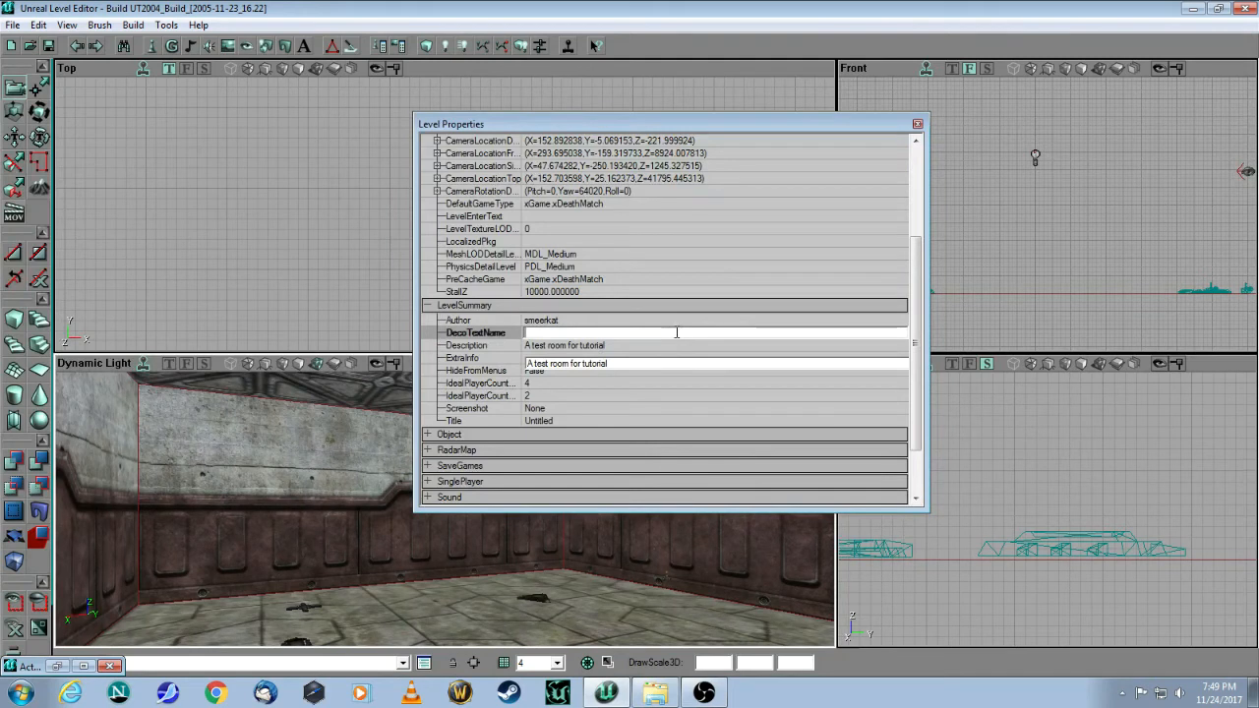
Step: Title the level DM-003-Test and close the Level Properties window
{"action": "left_click", "coordinate": [562, 420]}
{"action": "type", "text": "DM-003-Test"}
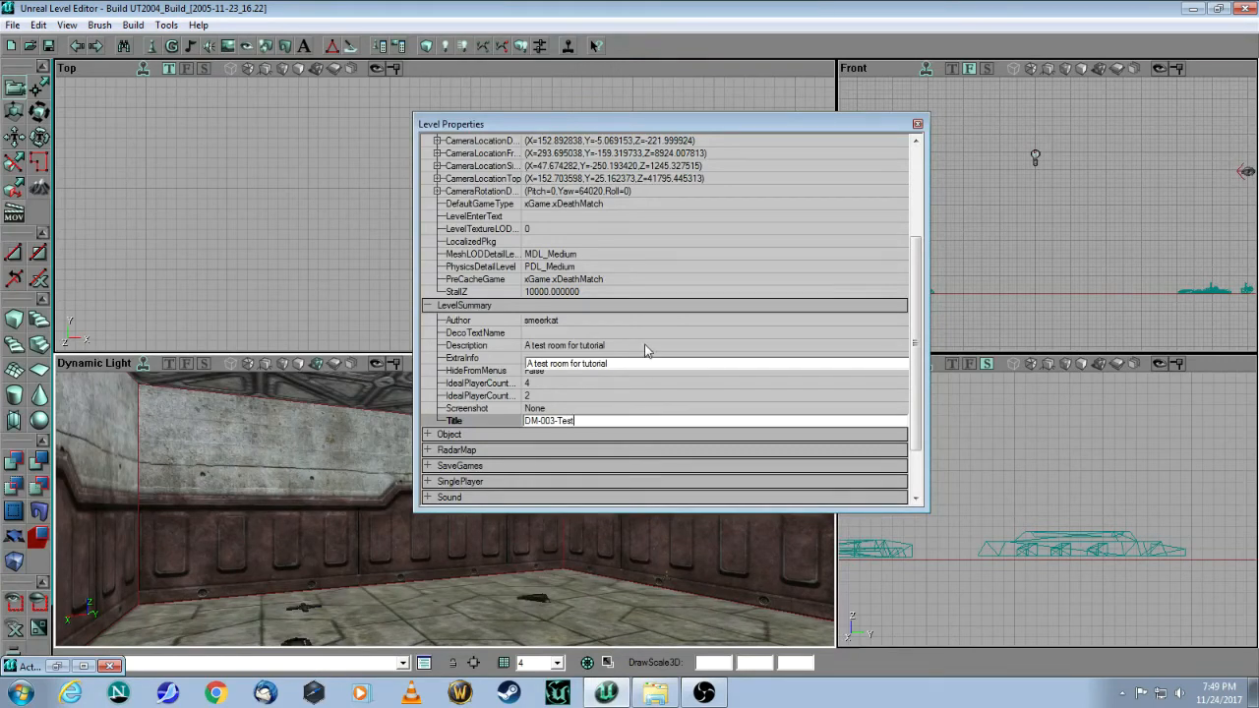
{"action": "left_click", "coordinate": [637, 387]}
{"action": "left_click", "coordinate": [700, 320]}
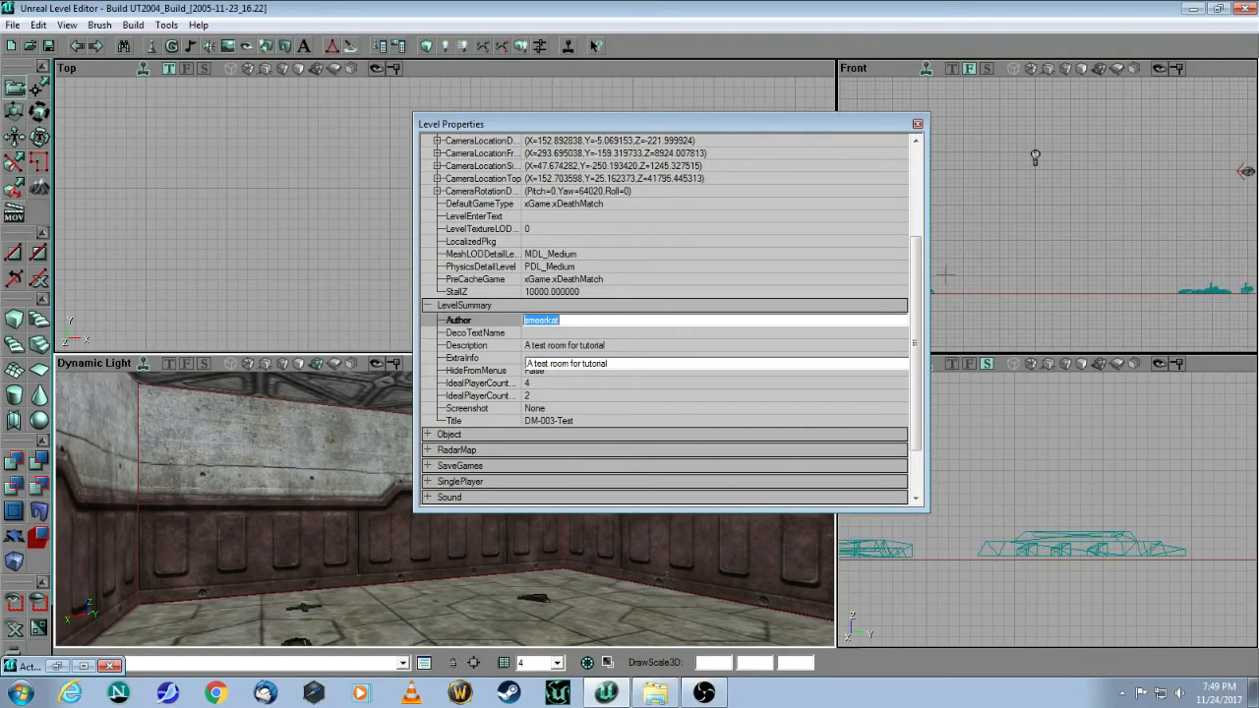
{"action": "scroll", "coordinate": [924, 295], "scroll_direction": "up", "scroll_amount": 3}
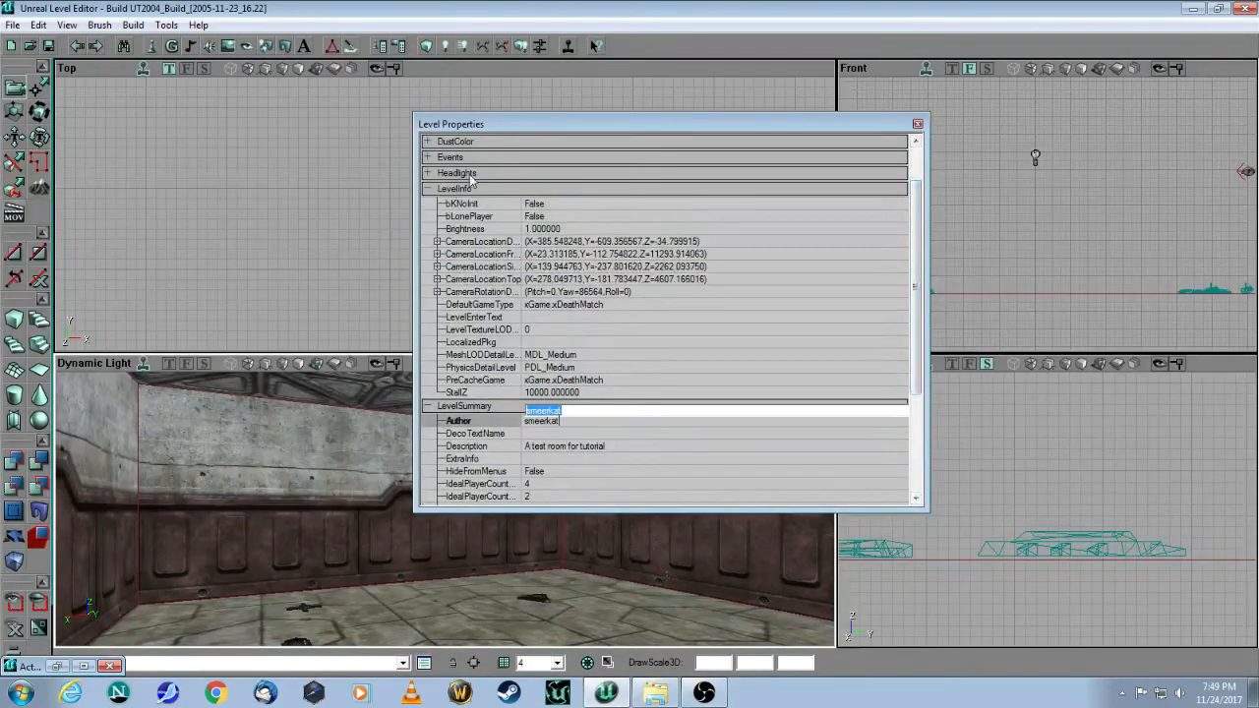
{"action": "left_click", "coordinate": [917, 126]}
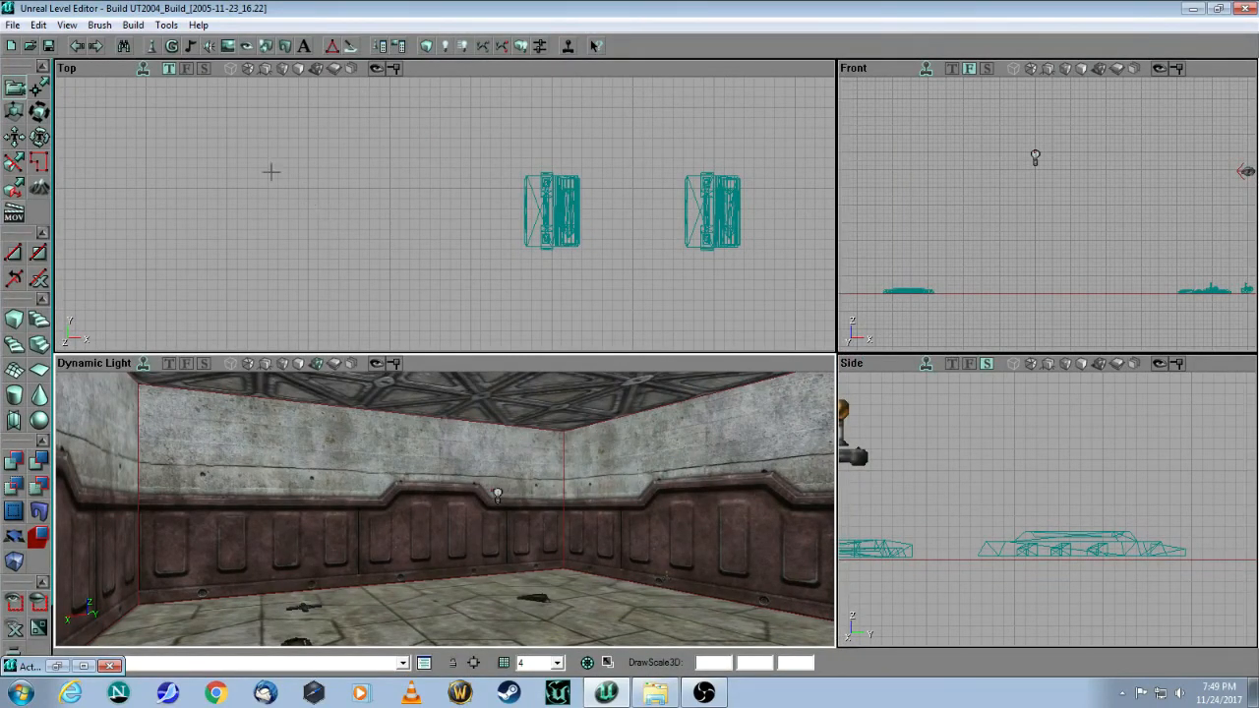
Step: Save the map as DM-003-Test.ut2 in the UT2004 Maps folder
{"action": "left_click", "coordinate": [12, 25]}
{"action": "left_click", "coordinate": [29, 100]}
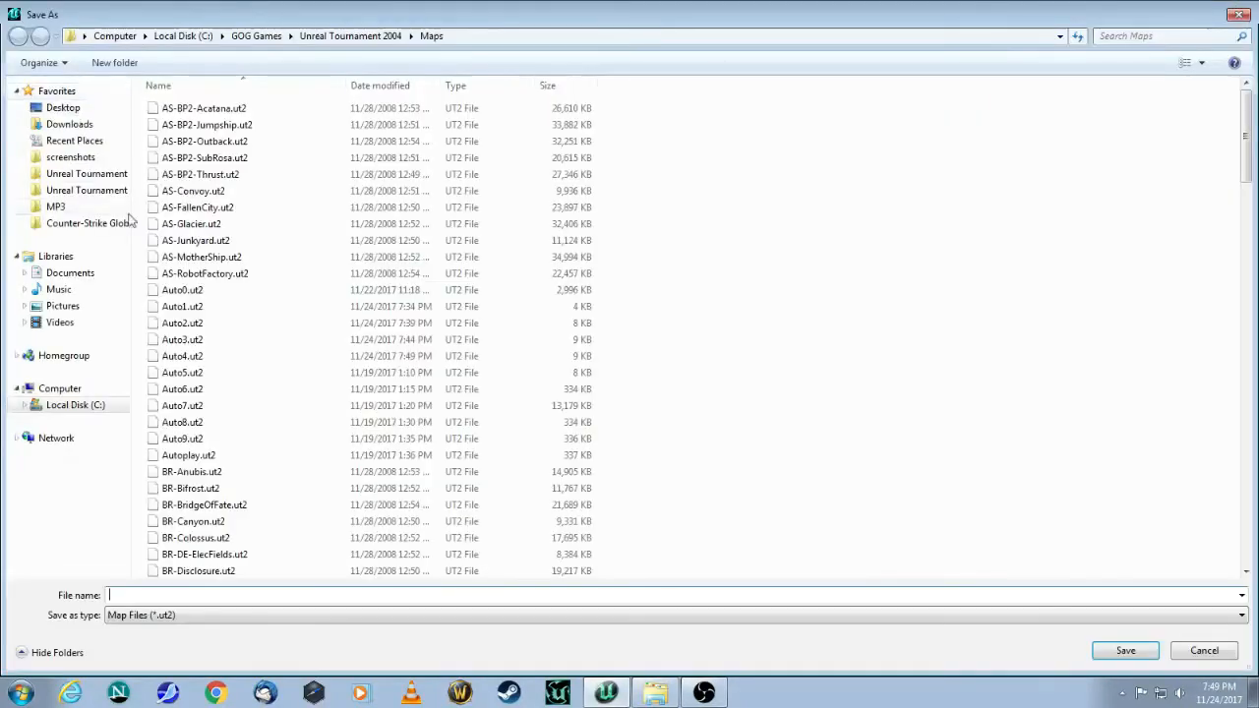
{"action": "type", "text": "D"}
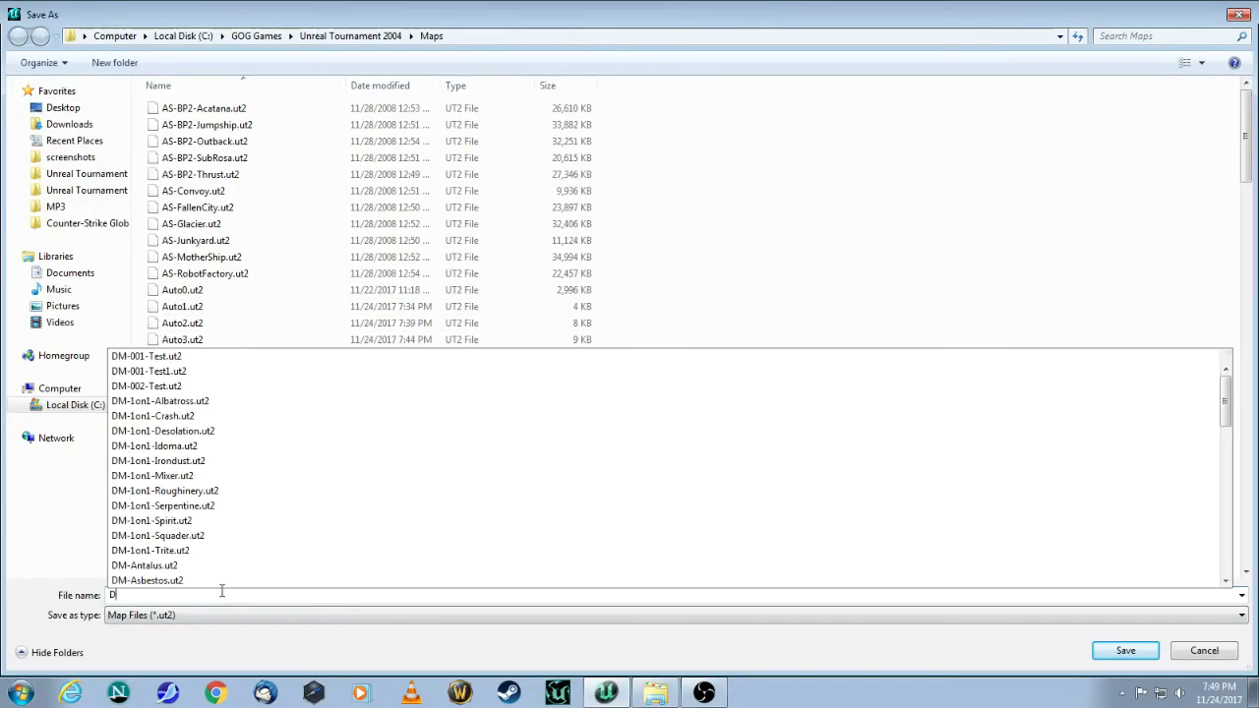
{"action": "type", "text": "M-00"}
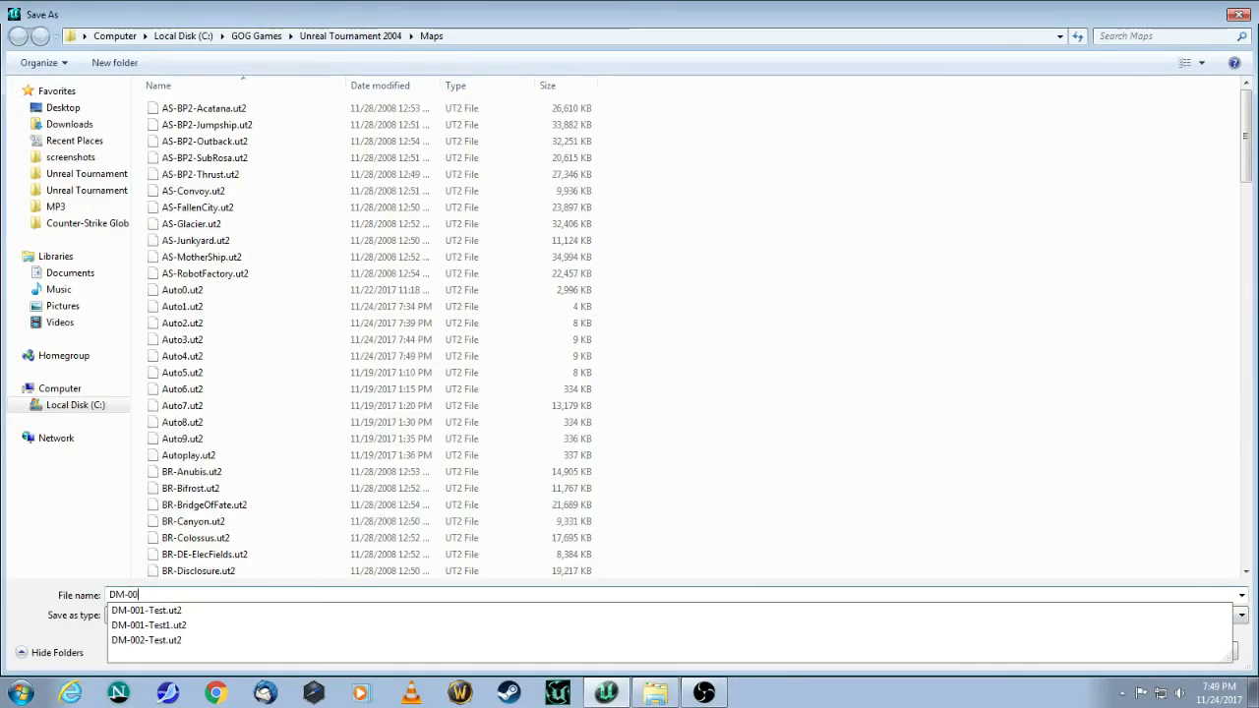
{"action": "type", "text": "3-Test"}
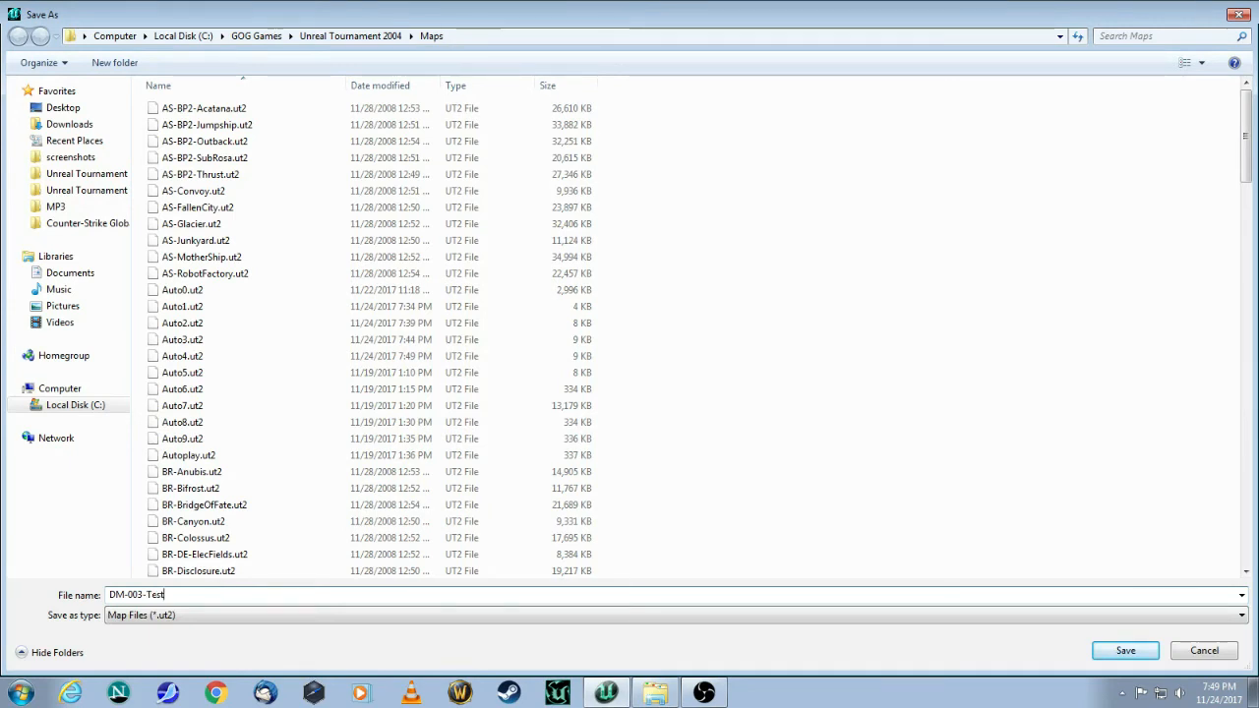
{"action": "type", "text": ".ut2"}
{"action": "left_click", "coordinate": [1136, 656]}
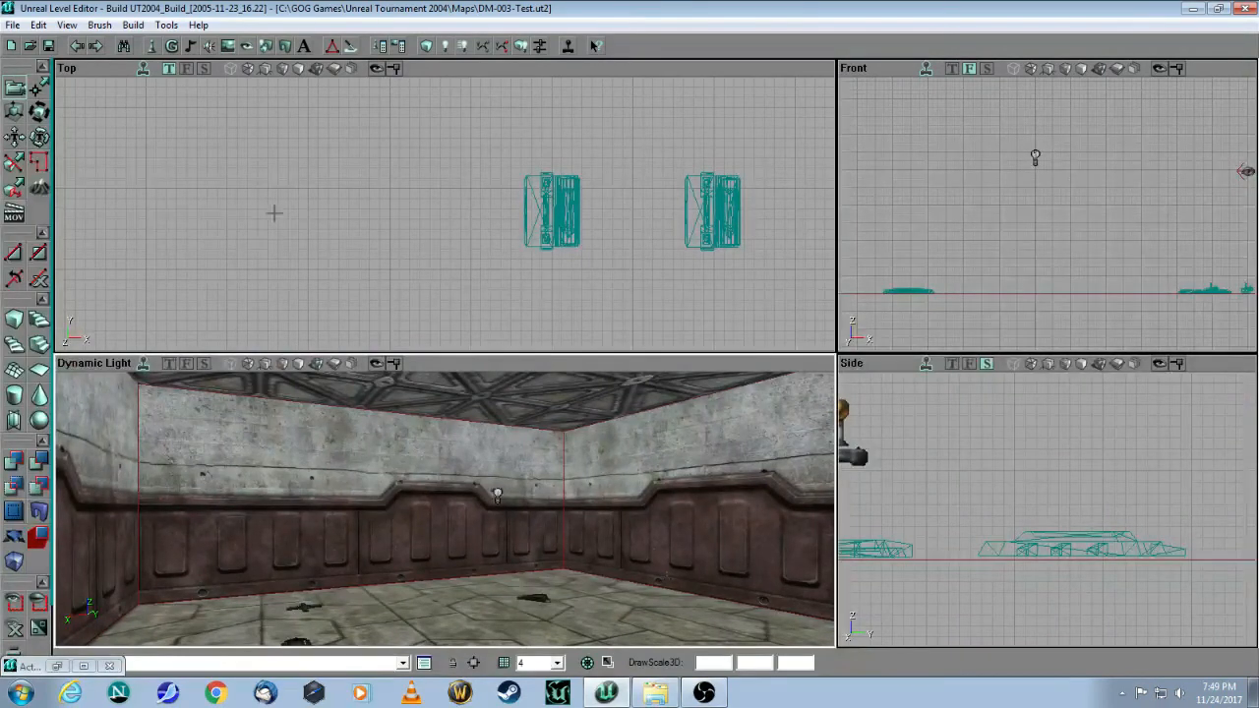
Step: Build All to rebuild the map, then view the baked lighting near the back wall
{"action": "left_click_drag", "start_coordinate": [371, 399], "coordinate": [412, 443]}
{"action": "left_click_drag", "start_coordinate": [251, 519], "coordinate": [250, 514]}
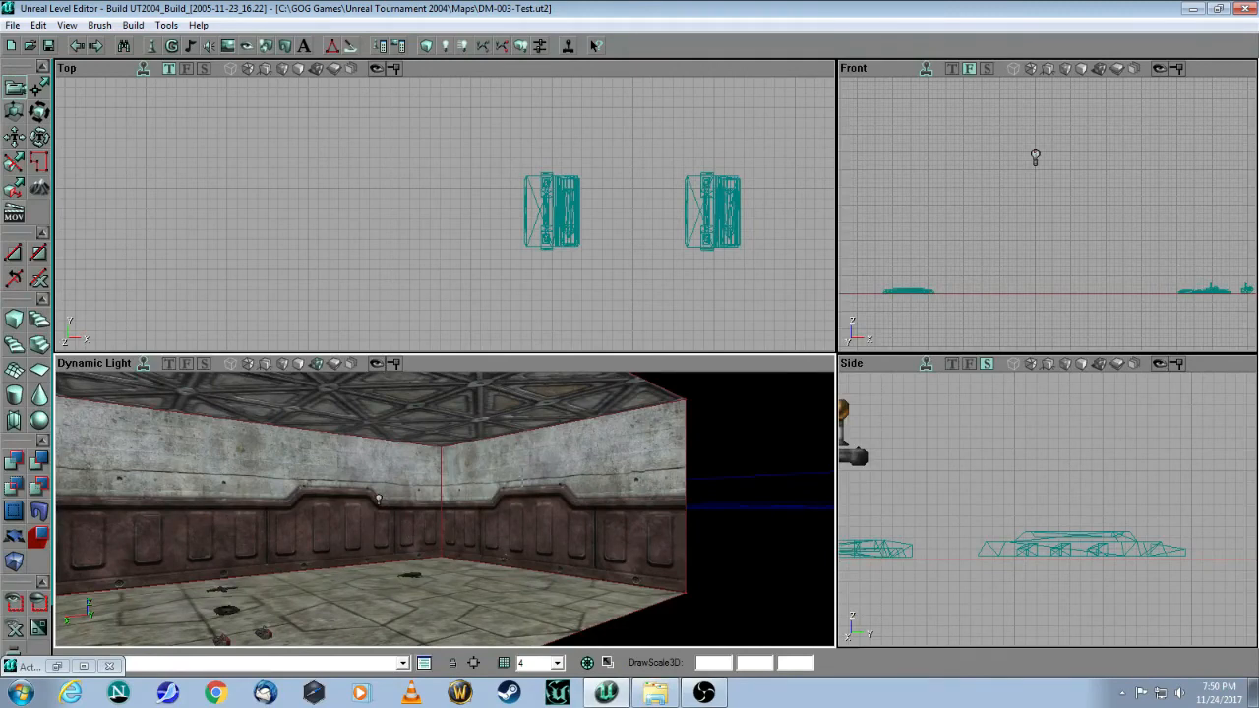
{"action": "left_click_drag", "start_coordinate": [501, 492], "coordinate": [494, 495]}
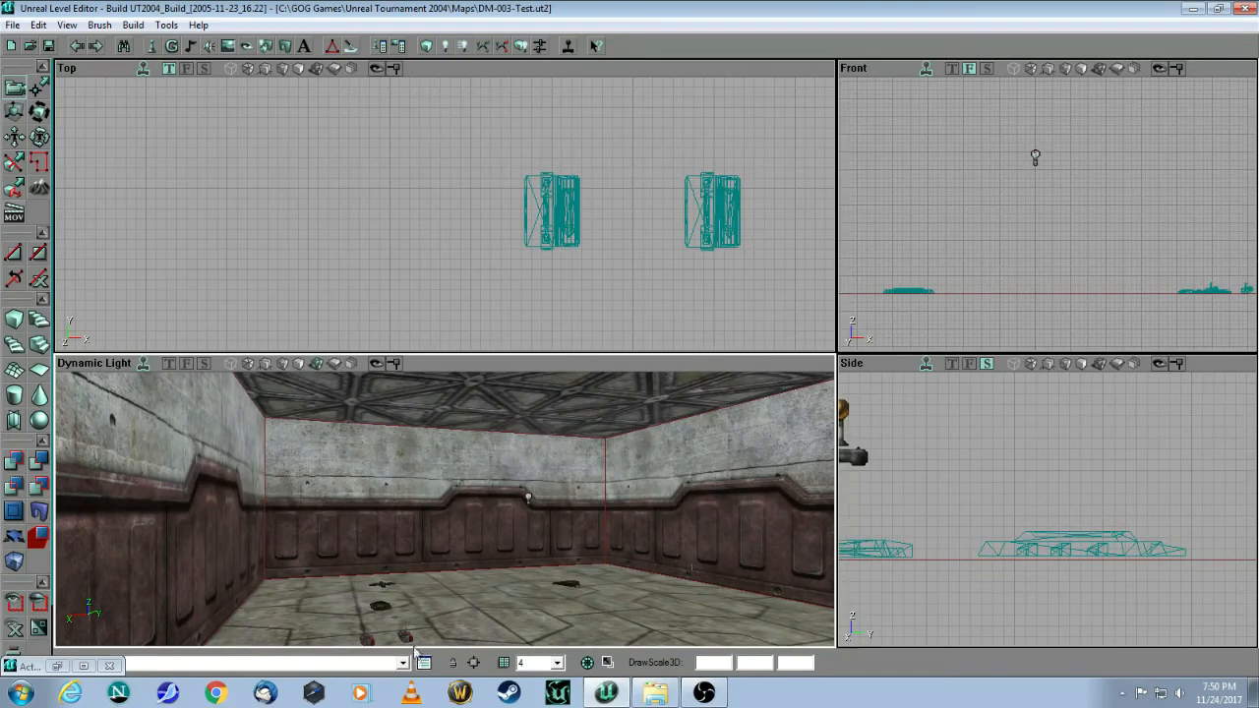
{"action": "left_click_drag", "start_coordinate": [542, 593], "coordinate": [489, 515]}
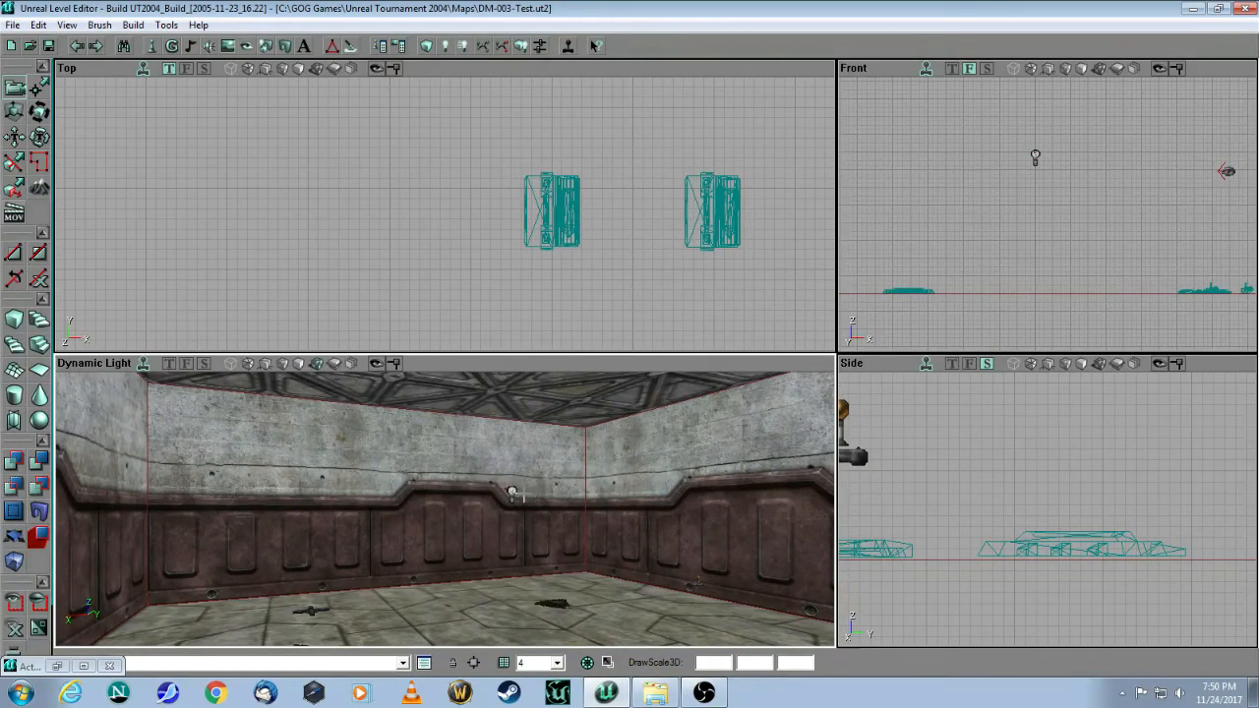
{"action": "left_click", "coordinate": [521, 47]}
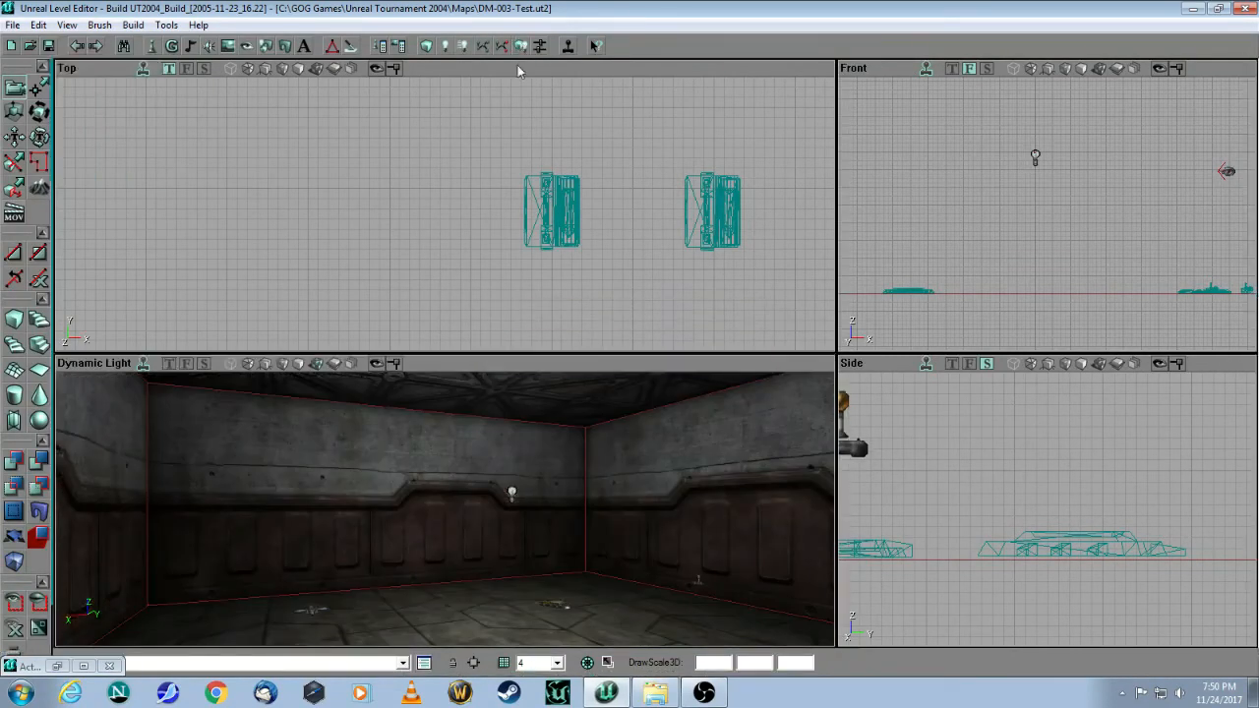
{"action": "mouse_move", "coordinate": [491, 443]}
{"action": "left_mouse_down"}
{"action": "mouse_move", "coordinate": [491, 492]}
{"action": "mouse_move", "coordinate": [495, 428]}
{"action": "mouse_move", "coordinate": [491, 461]}
{"action": "left_mouse_up"}
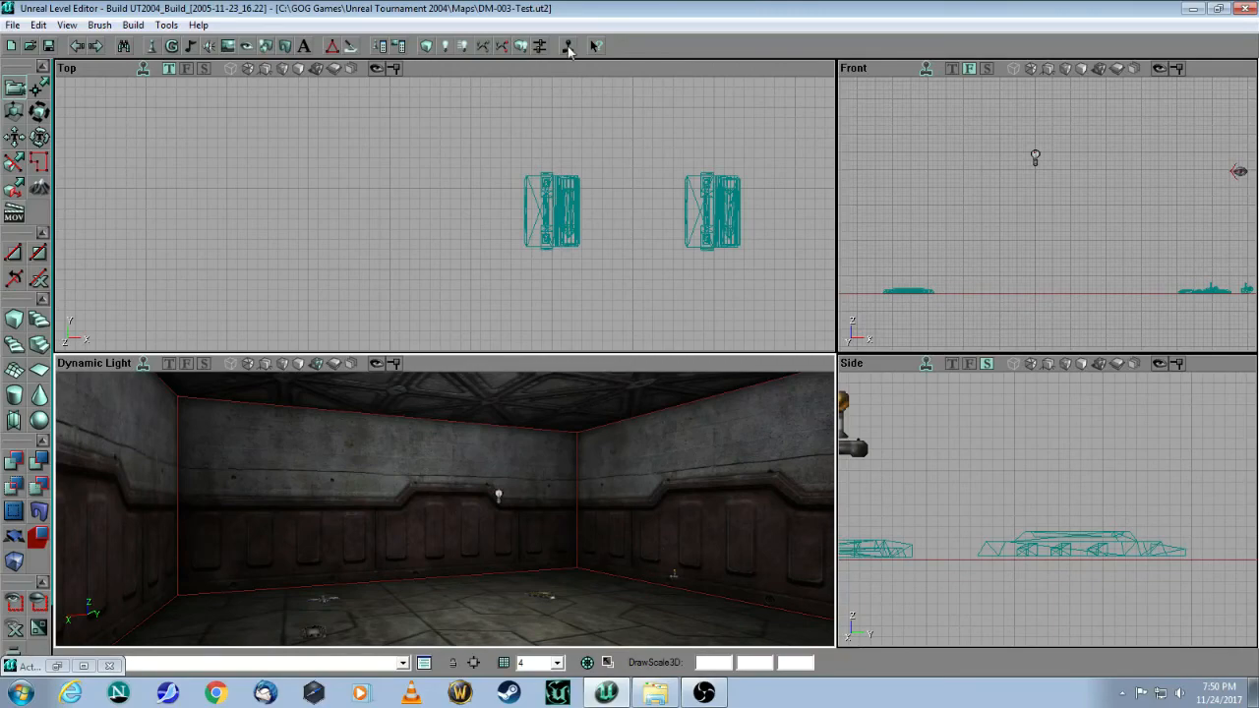
Step: Play the map in UT2004, join the match, and collect the Rocket Launcher and rocket packs
{"action": "left_click", "coordinate": [568, 47]}
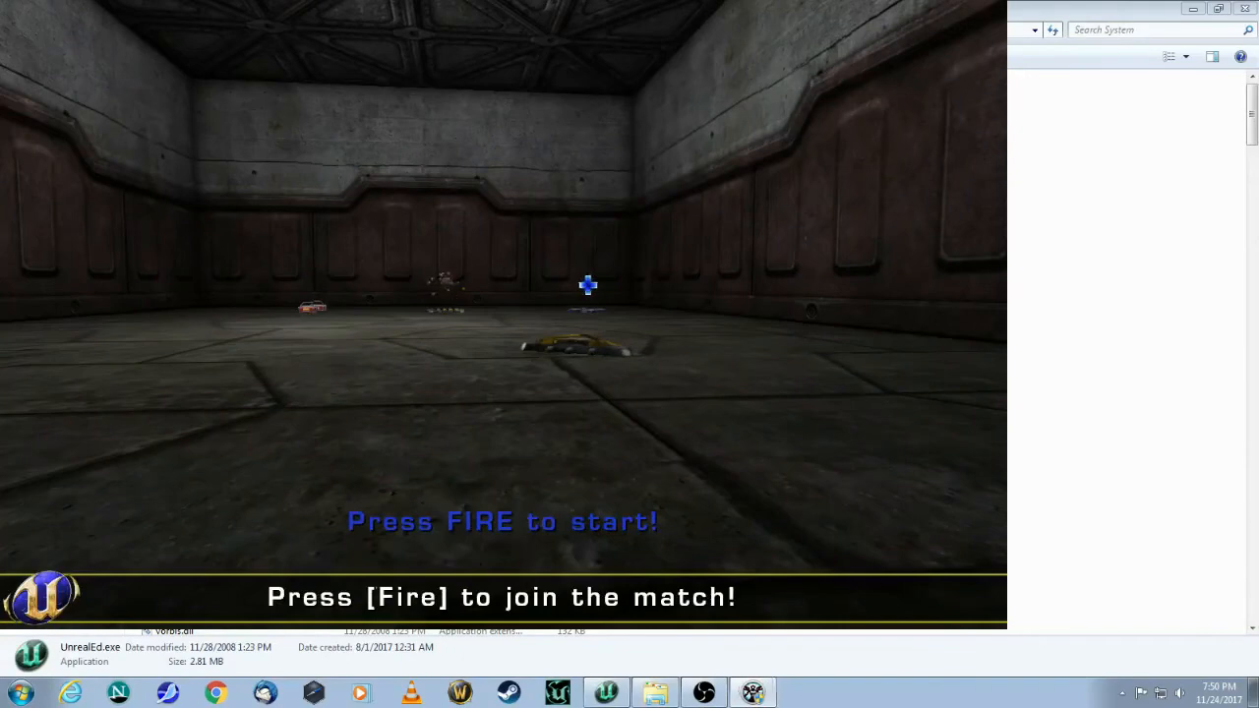
{"action": "left_click", "coordinate": [504, 314]}
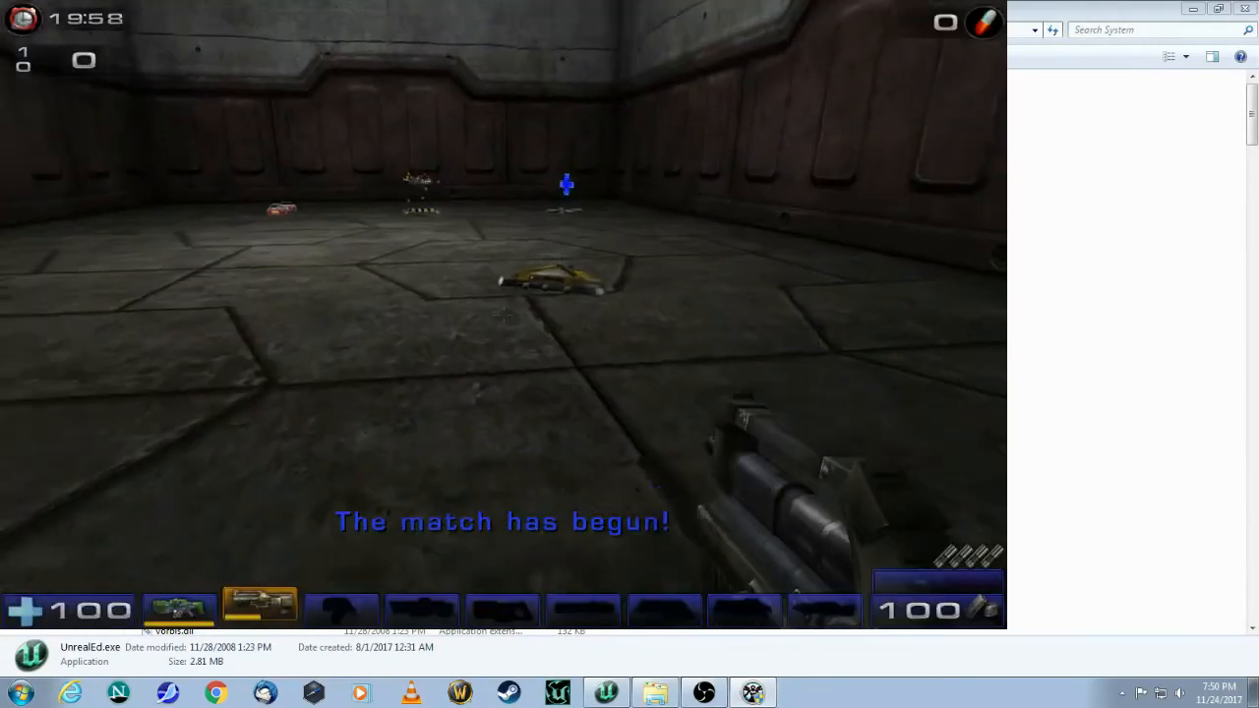
{"action": "key", "text": "w"}
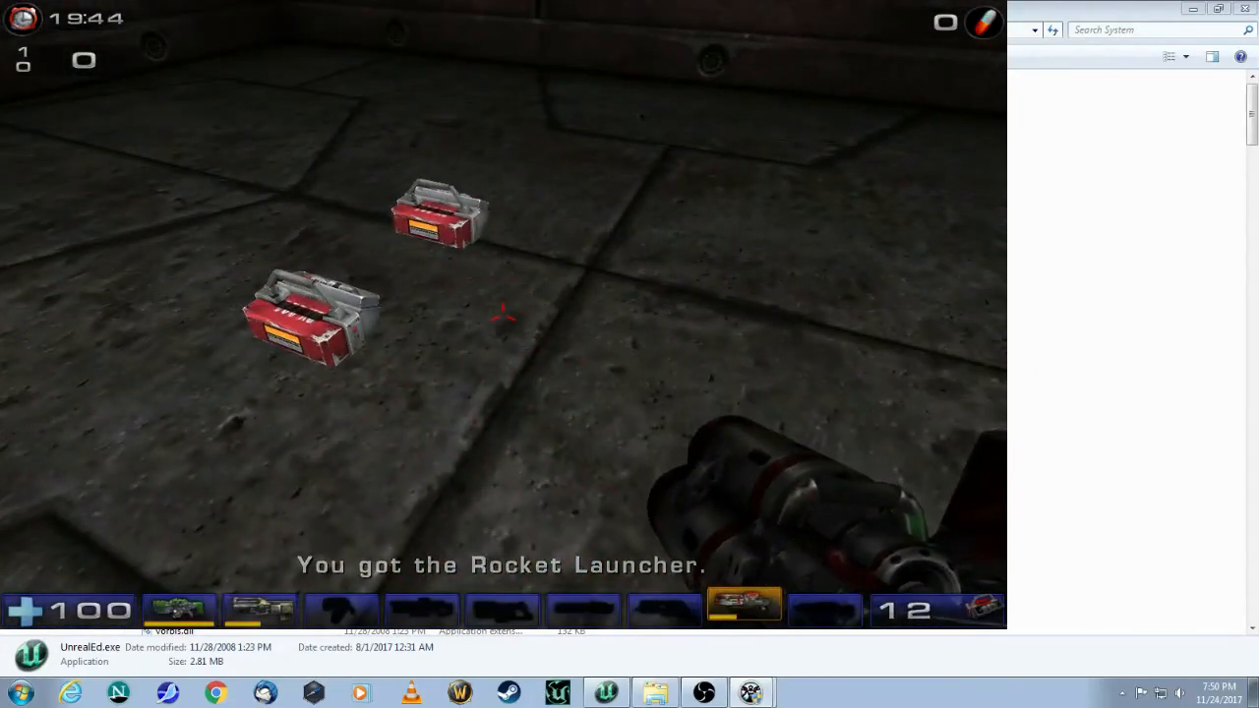
{"action": "key", "text": "a"}
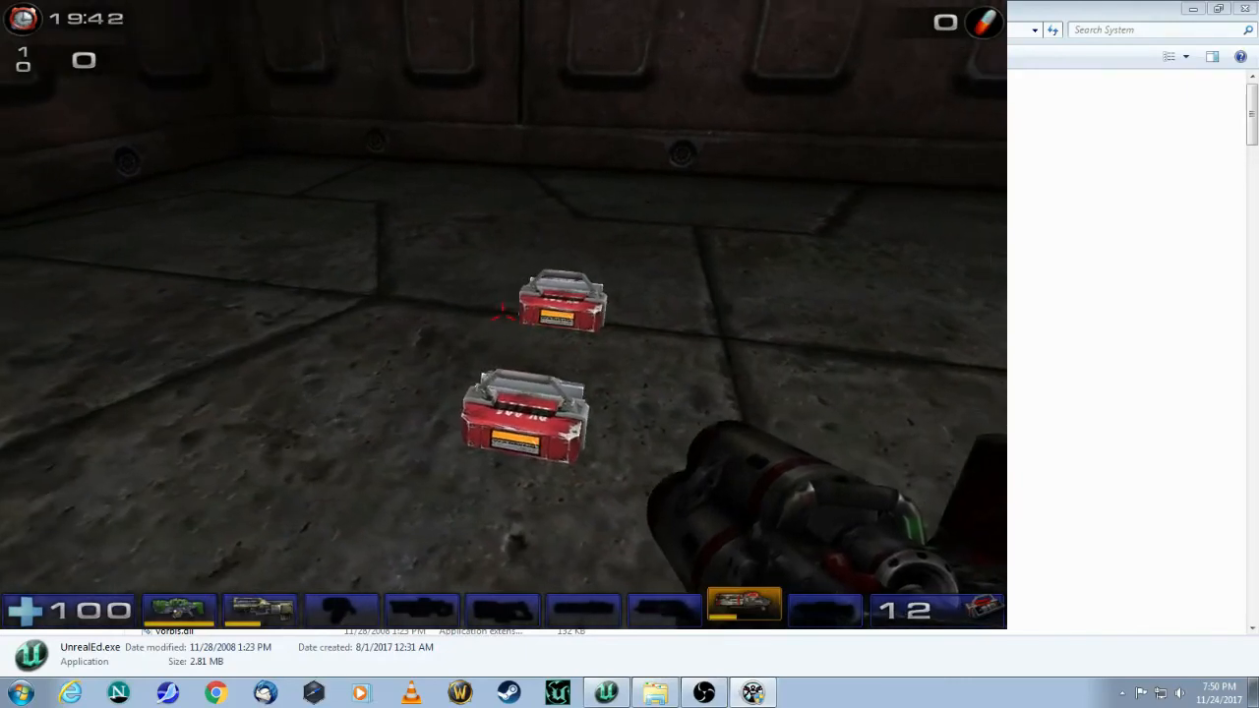
{"action": "key", "text": "w"}
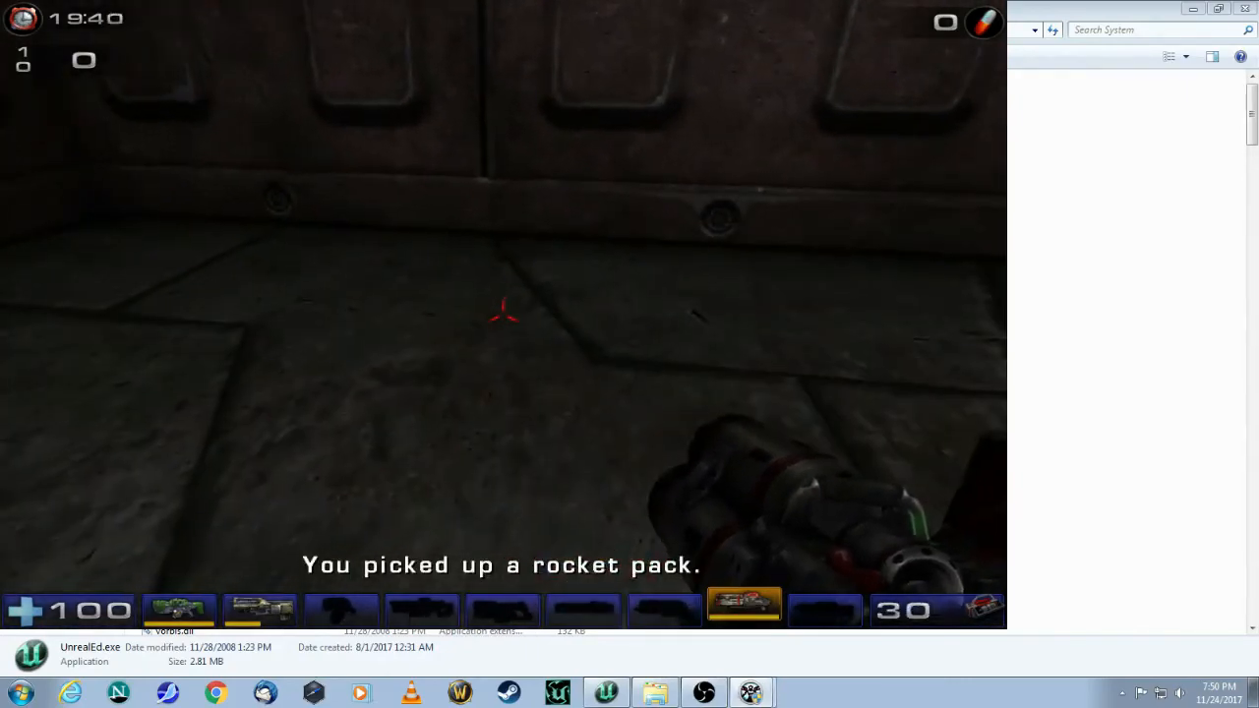
Step: Fire four rockets into a wall, then pick up the health and shield packs
{"action": "key", "text": "w"}
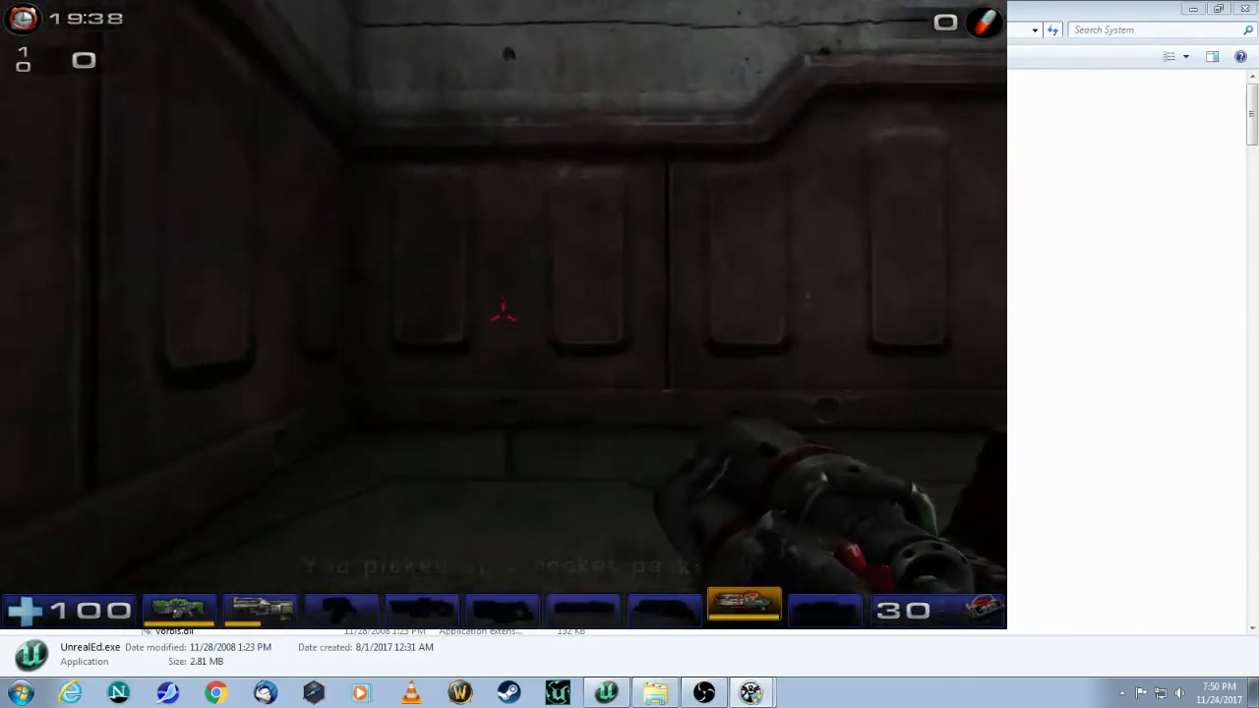
{"action": "key", "text": "w"}
{"action": "left_click", "coordinate": [503, 314]}
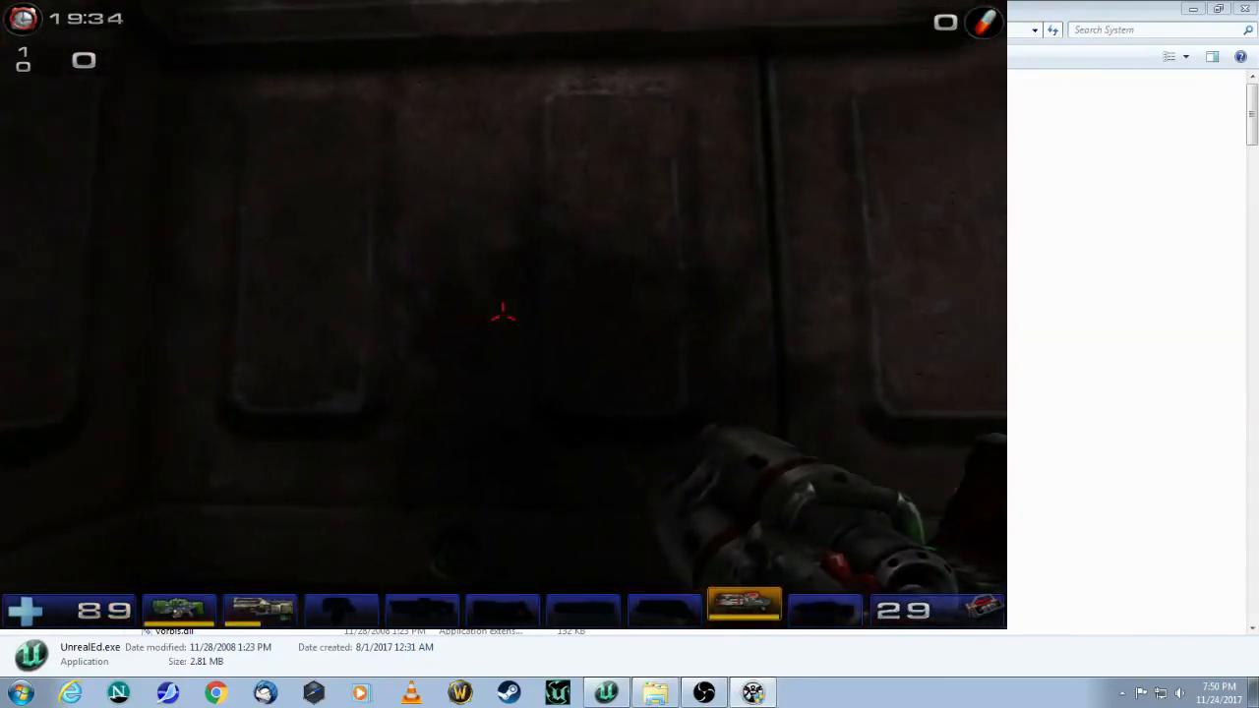
{"action": "left_click", "coordinate": [503, 314]}
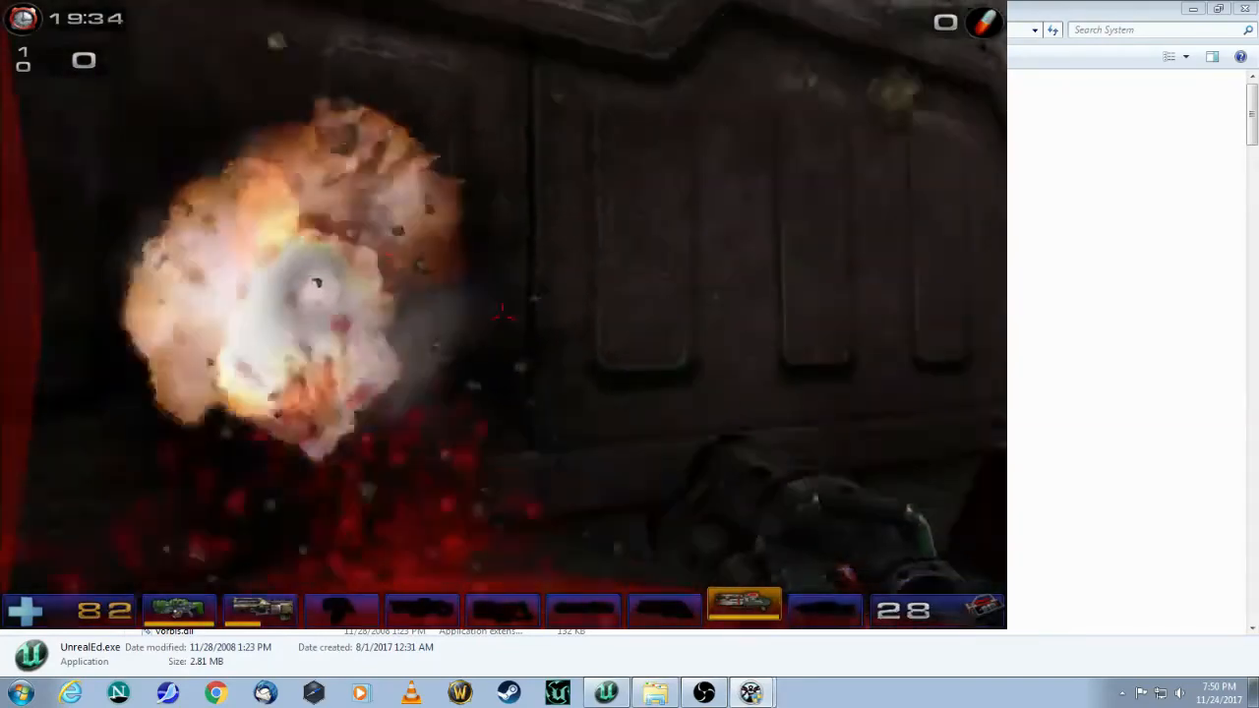
{"action": "left_click", "coordinate": [502, 314]}
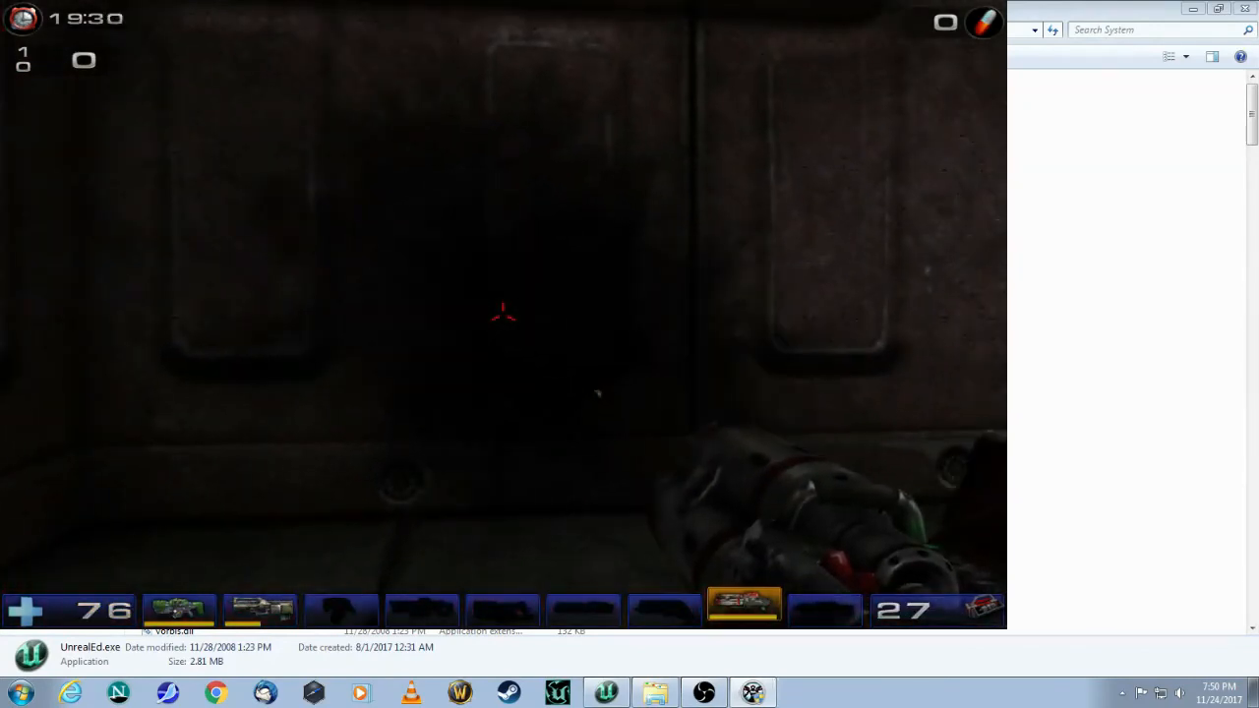
{"action": "left_click", "coordinate": [502, 314]}
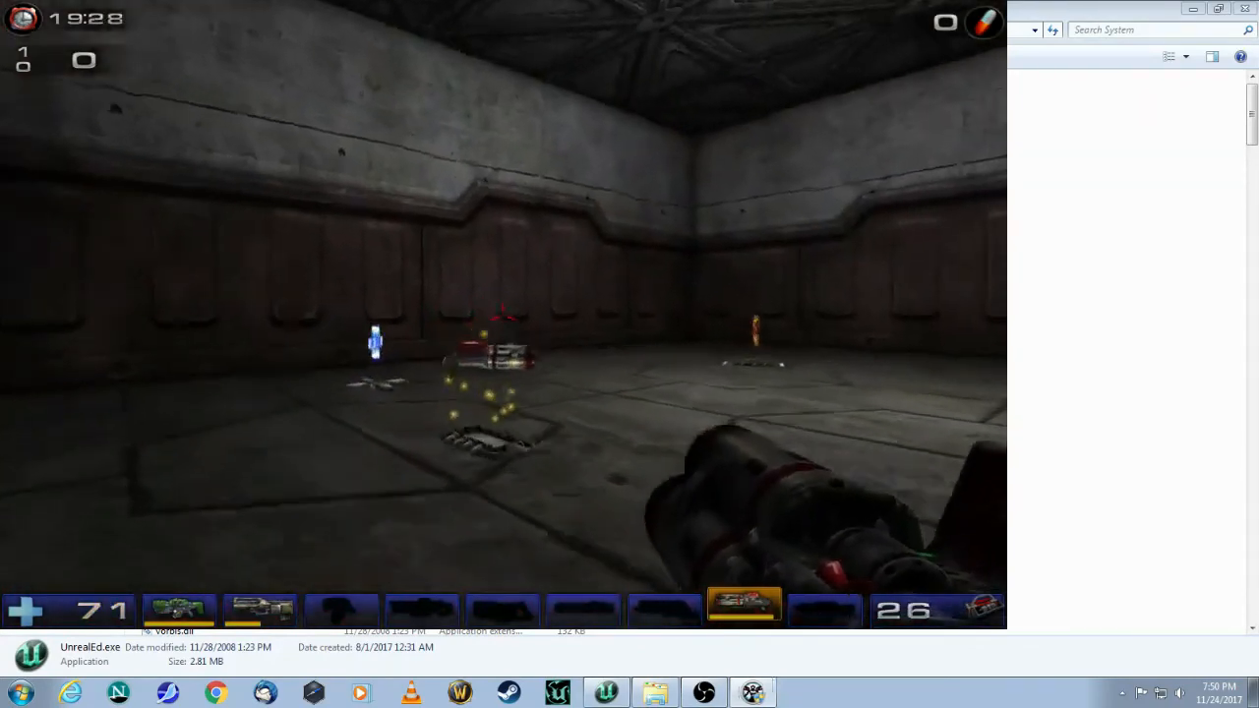
{"action": "key", "text": "w"}
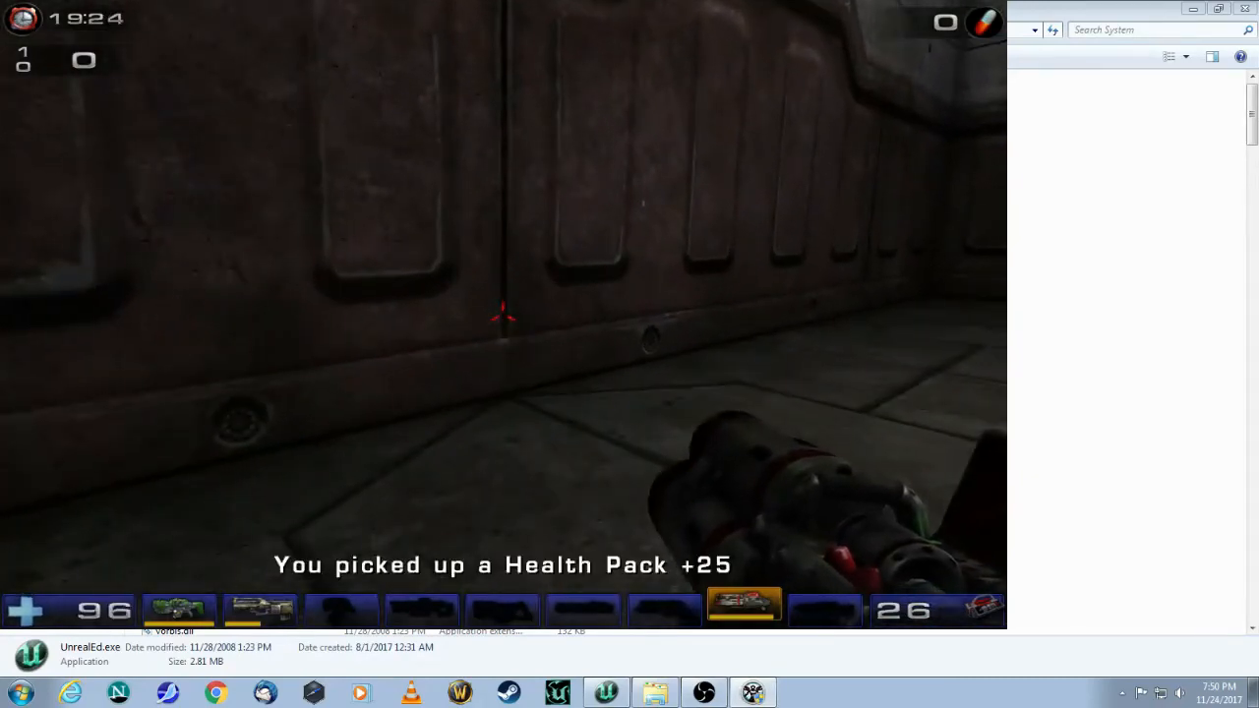
{"action": "key", "text": "w"}
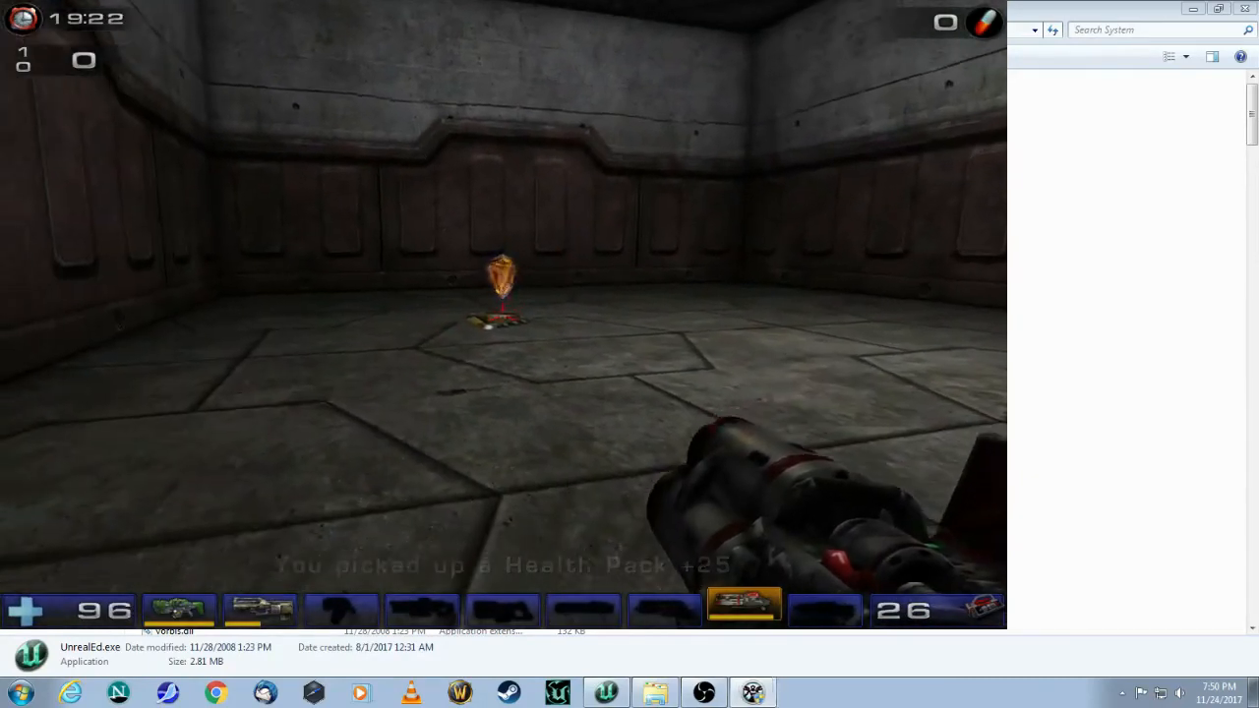